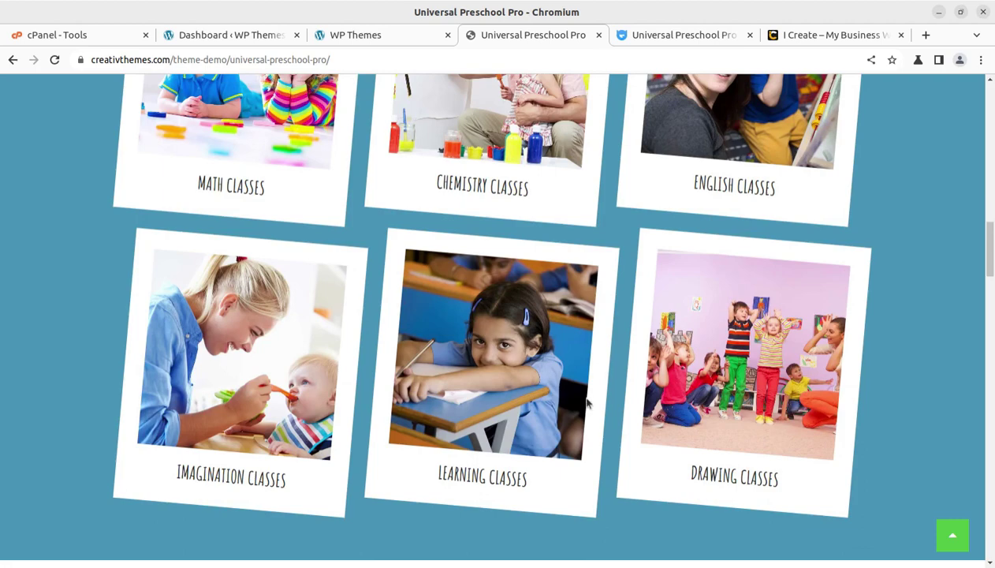
Look through the Universal Preschool Pro demo home page, including its gallery, Our Classes and Our Teachers sections
{"action": "scroll", "coordinate": [612, 389], "scroll_direction": "down", "scroll_amount": 4}
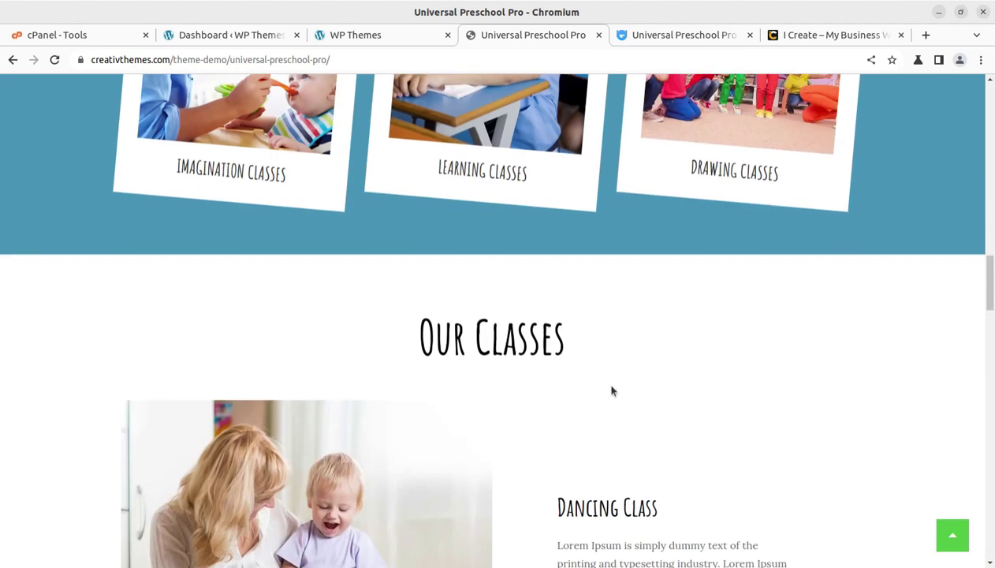
{"action": "scroll", "coordinate": [611, 390], "scroll_direction": "down", "scroll_amount": 2}
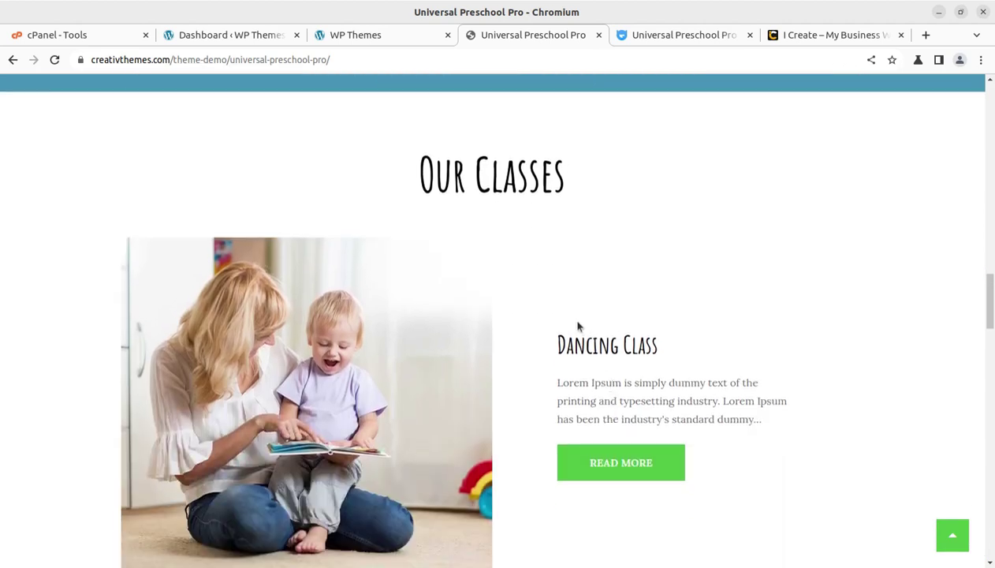
{"action": "scroll", "coordinate": [576, 344], "scroll_direction": "up", "scroll_amount": 5}
{"action": "scroll", "coordinate": [578, 343], "scroll_direction": "down", "scroll_amount": 5}
{"action": "scroll", "coordinate": [577, 344], "scroll_direction": "down", "scroll_amount": 8}
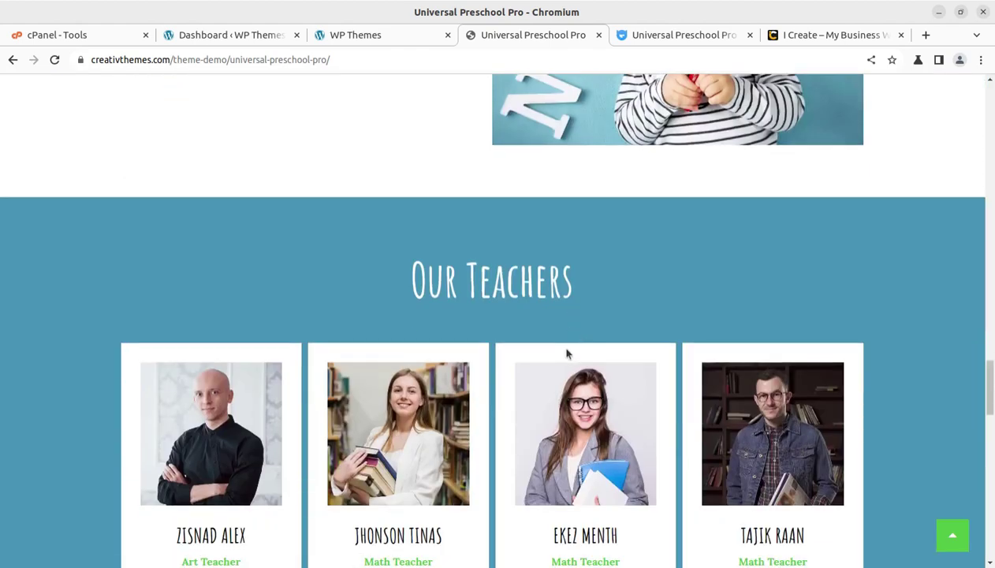
{"action": "scroll", "coordinate": [563, 386], "scroll_direction": "down", "scroll_amount": 3}
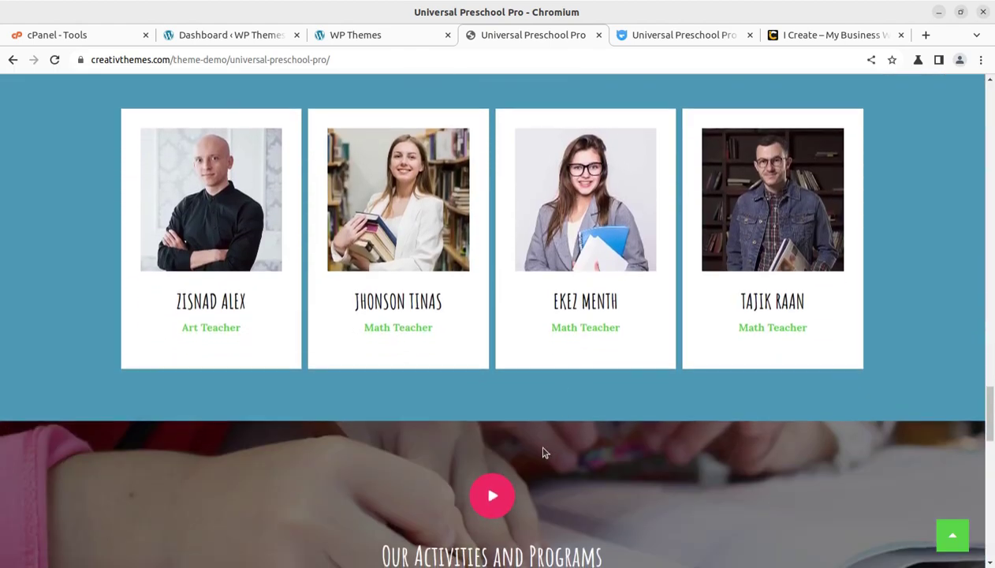
{"action": "scroll", "coordinate": [548, 442], "scroll_direction": "up", "scroll_amount": 12}
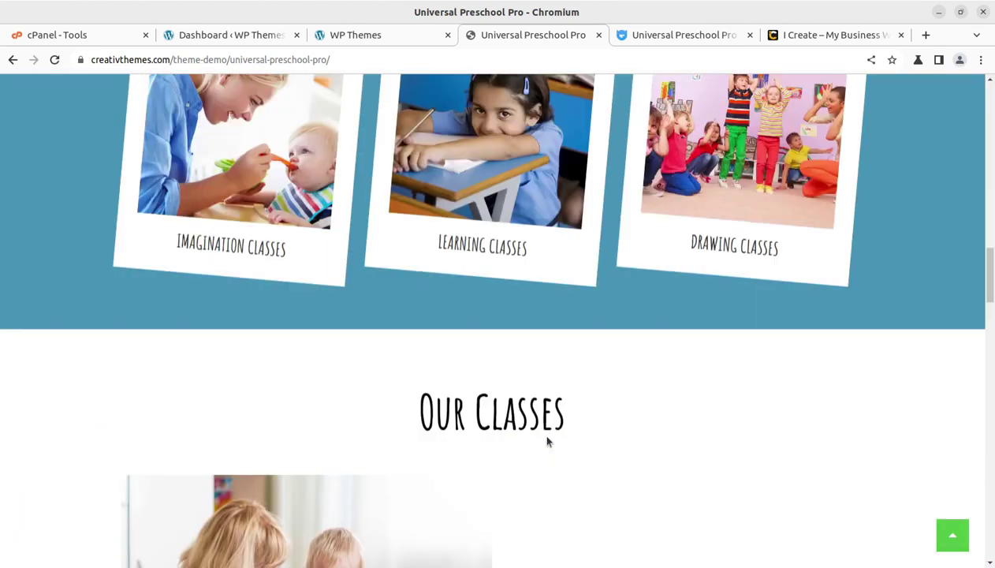
{"action": "scroll", "coordinate": [548, 441], "scroll_direction": "up", "scroll_amount": 20}
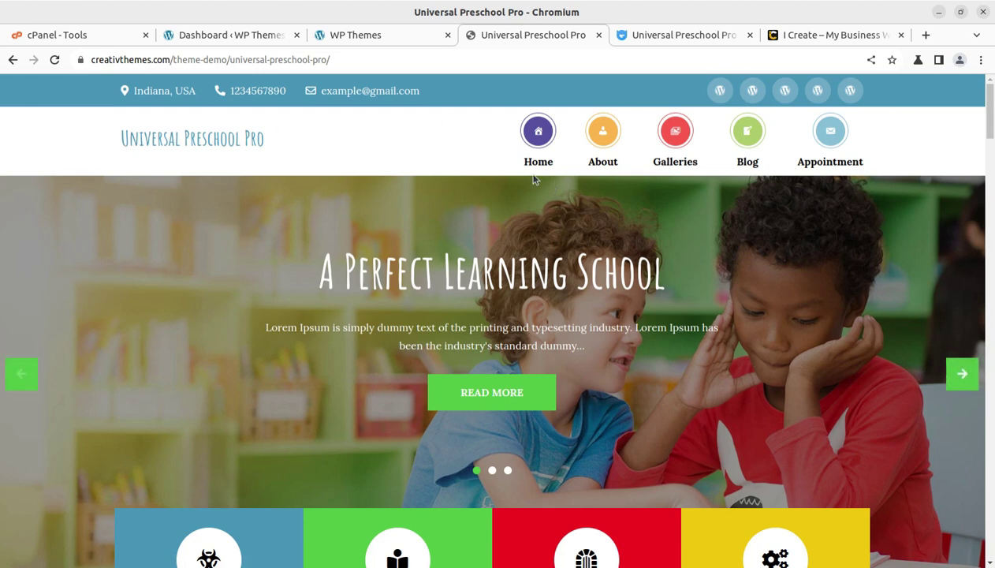
Examine the MonsterONE product page for Universal Preschool Pro, including the theme title, subscription note, download options and extra services
{"action": "left_click", "coordinate": [666, 35]}
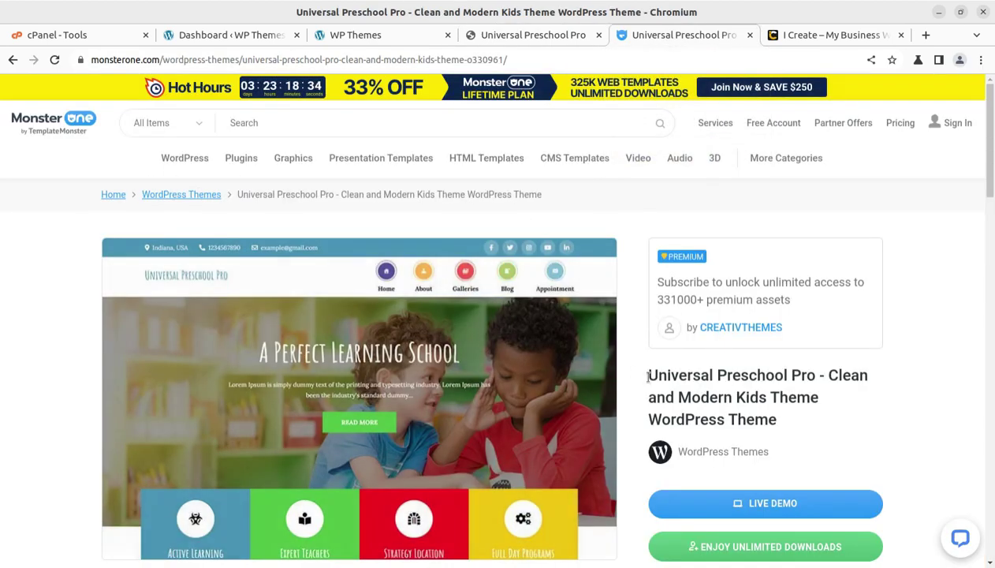
{"action": "left_click_drag", "start_coordinate": [645, 375], "coordinate": [817, 376]}
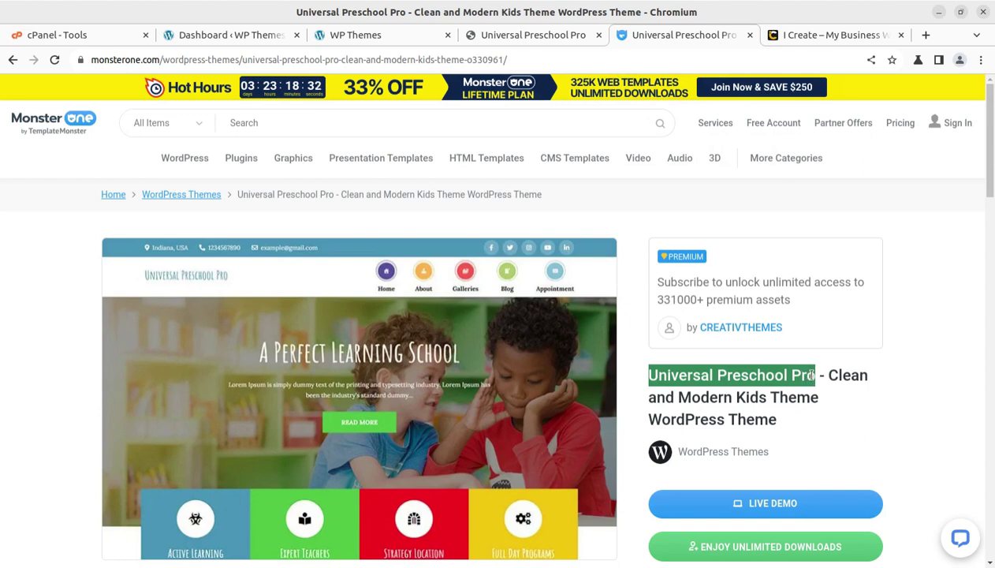
{"action": "scroll", "coordinate": [840, 375], "scroll_direction": "down", "scroll_amount": 2}
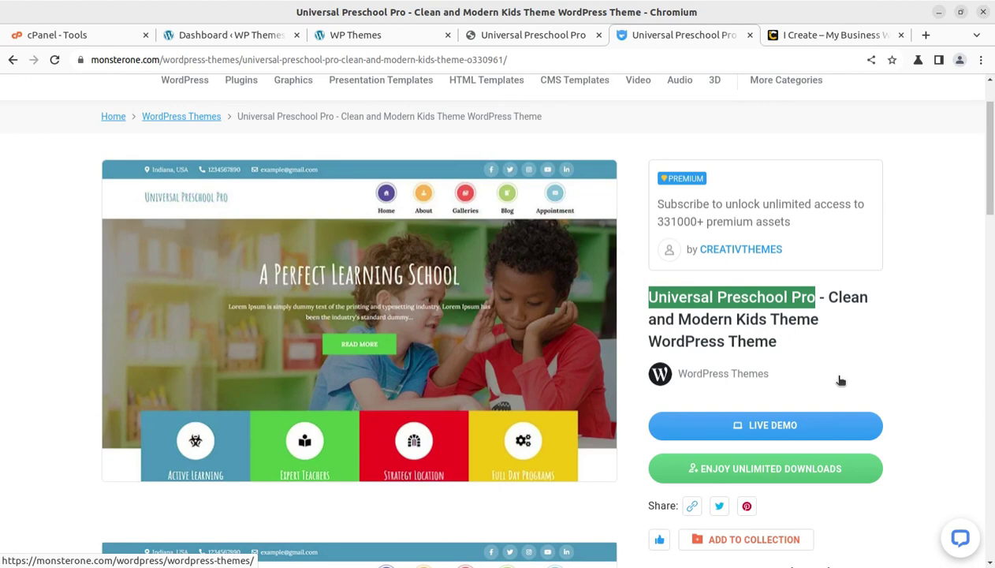
{"action": "scroll", "coordinate": [841, 380], "scroll_direction": "down", "scroll_amount": 4}
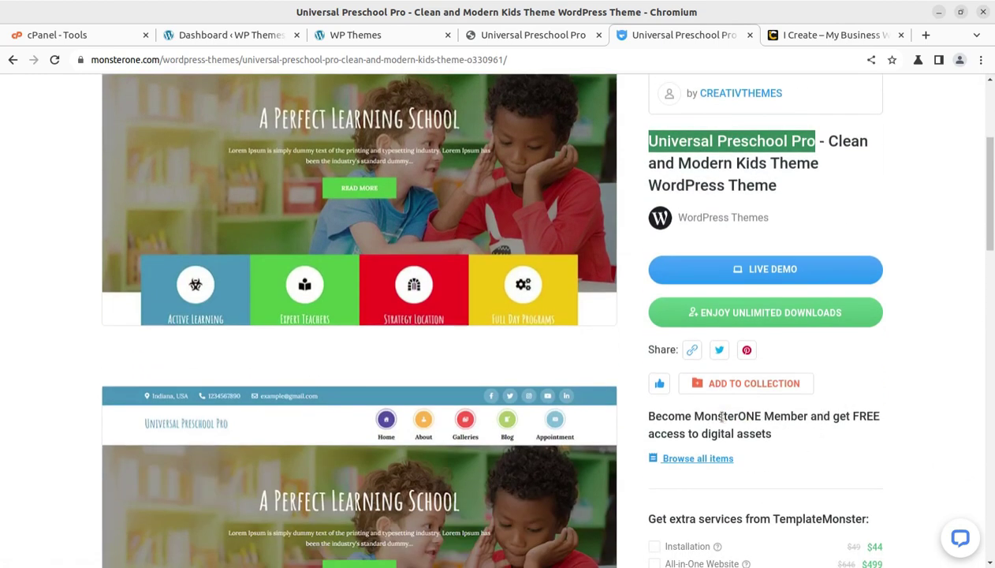
{"action": "scroll", "coordinate": [824, 451], "scroll_direction": "down", "scroll_amount": 2}
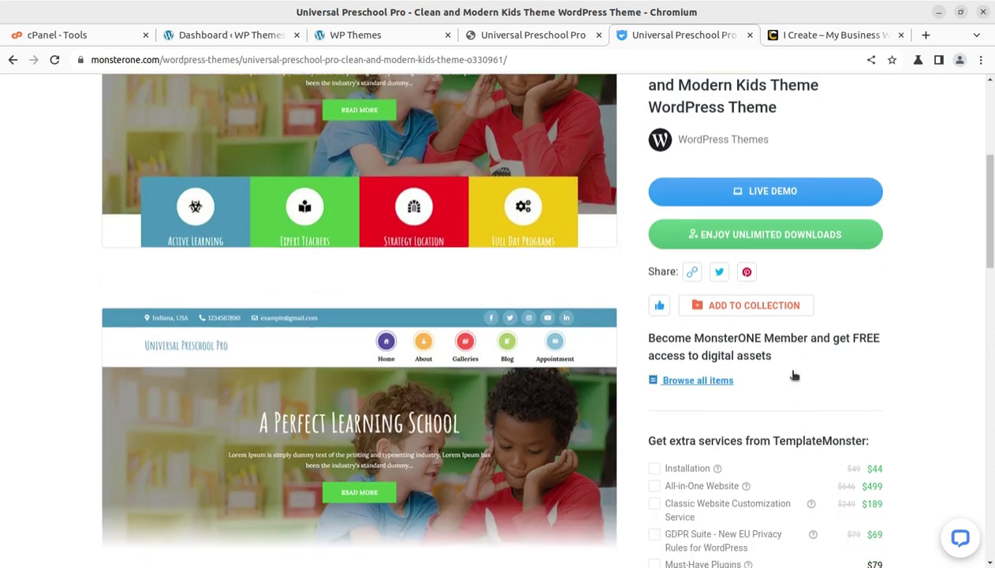
{"action": "scroll", "coordinate": [769, 355], "scroll_direction": "up", "scroll_amount": 8}
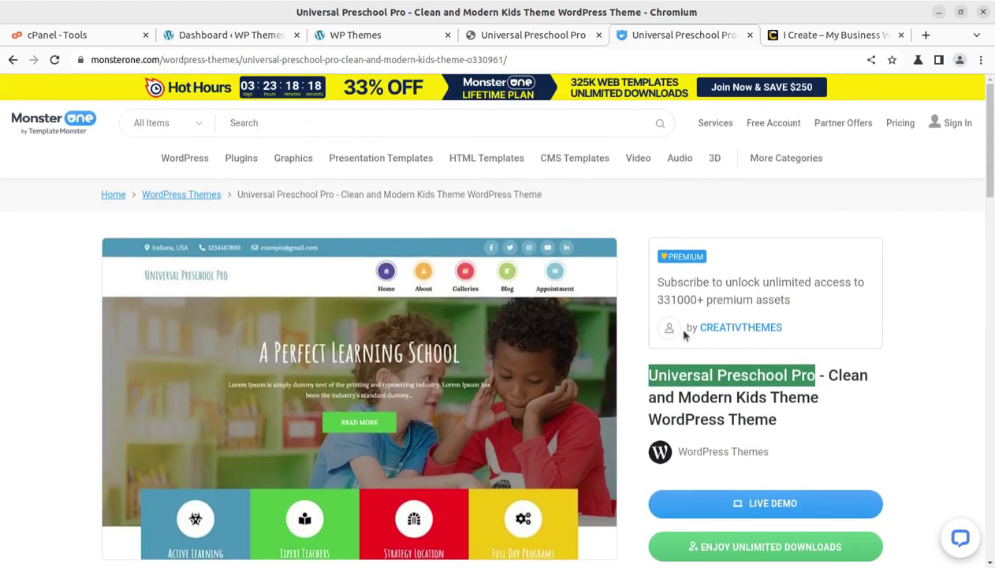
{"action": "left_click_drag", "start_coordinate": [660, 286], "coordinate": [863, 283]}
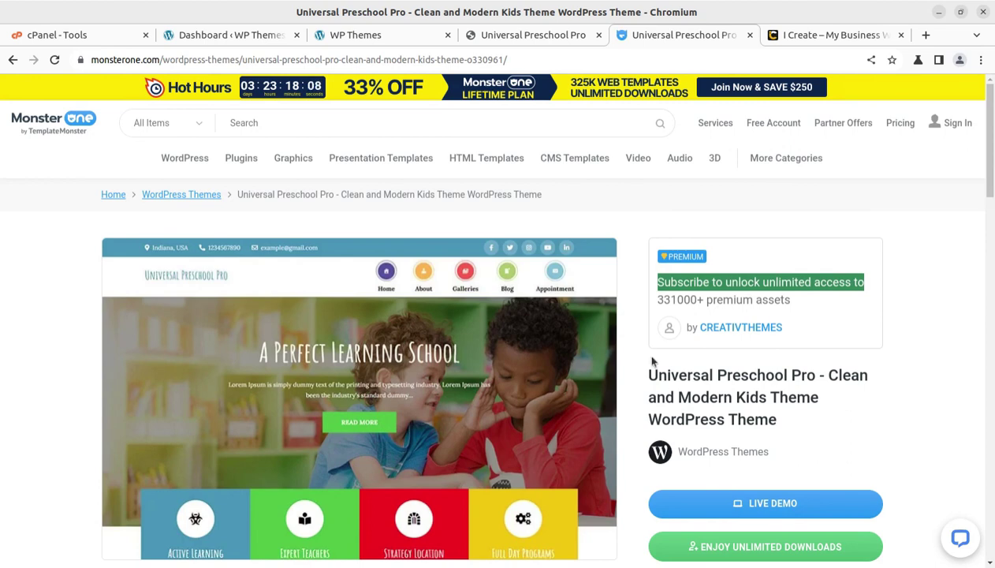
{"action": "scroll", "coordinate": [719, 426], "scroll_direction": "down", "scroll_amount": 2}
{"action": "scroll", "coordinate": [729, 428], "scroll_direction": "up", "scroll_amount": 2}
Return to the theme's live demo and review its home page from the banner down to the Our Classes heading
{"action": "left_click", "coordinate": [526, 35]}
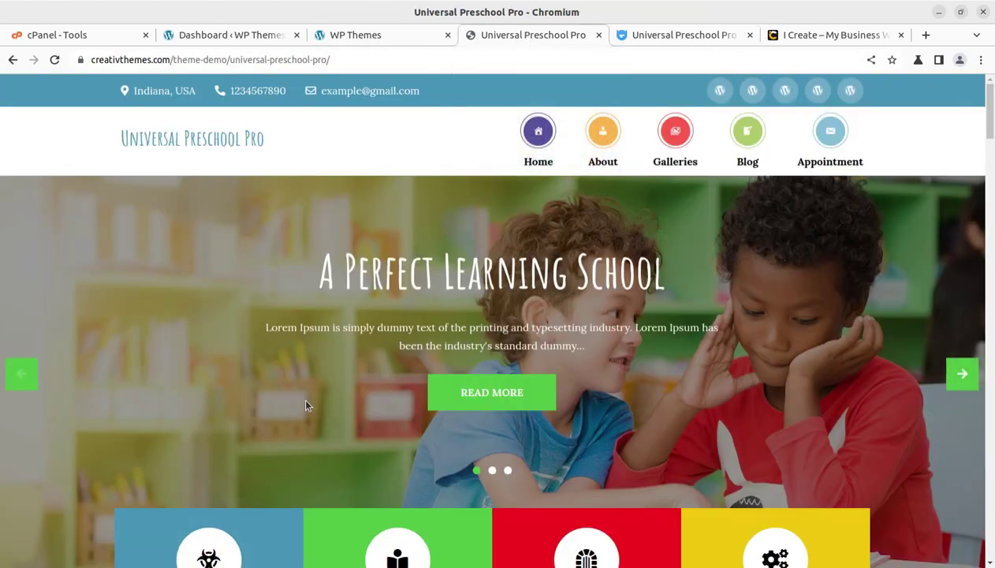
{"action": "scroll", "coordinate": [306, 405], "scroll_direction": "down", "scroll_amount": 6}
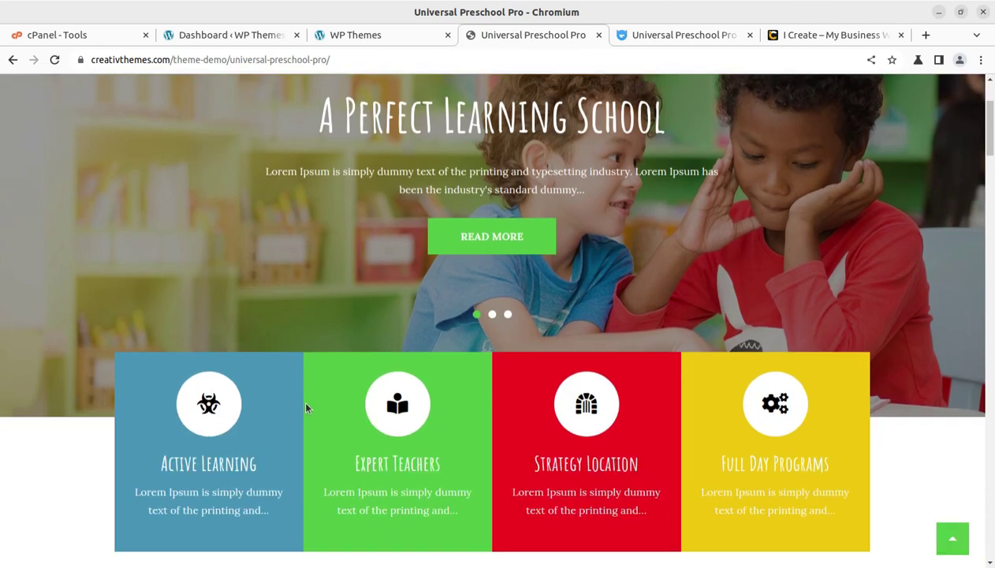
{"action": "scroll", "coordinate": [306, 407], "scroll_direction": "down", "scroll_amount": 8}
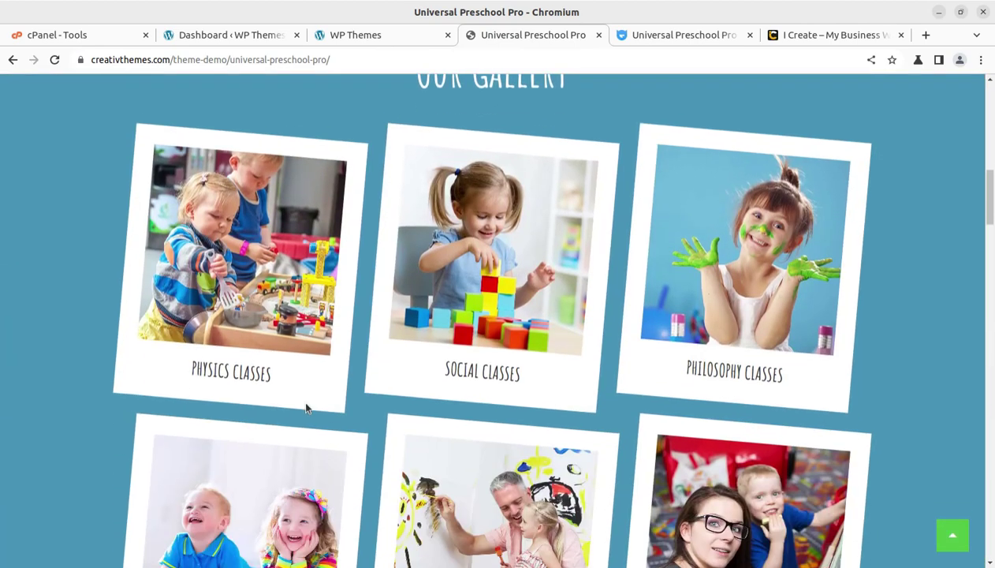
{"action": "scroll", "coordinate": [306, 408], "scroll_direction": "down", "scroll_amount": 6}
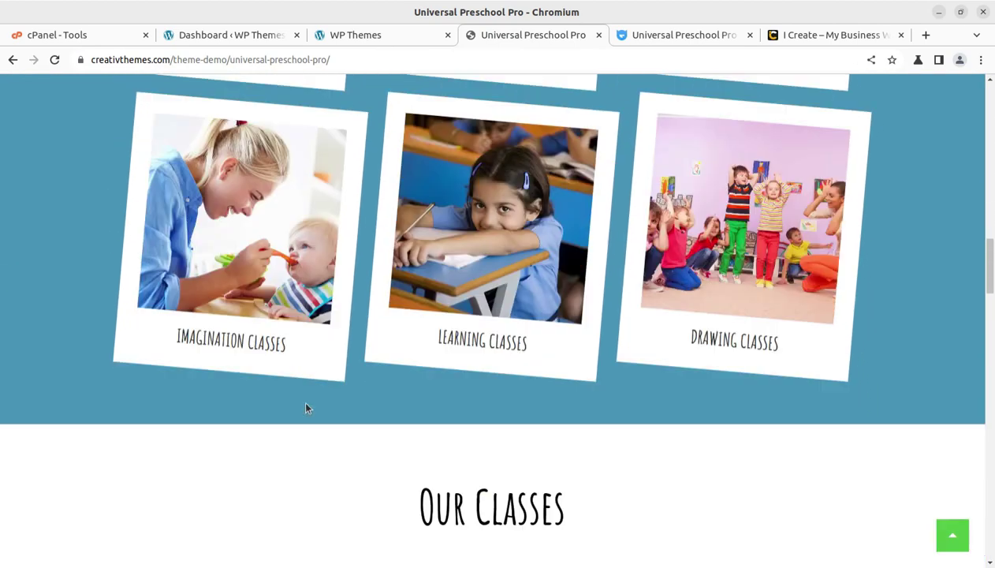
{"action": "scroll", "coordinate": [307, 406], "scroll_direction": "up", "scroll_amount": 12}
{"action": "scroll", "coordinate": [312, 403], "scroll_direction": "up", "scroll_amount": 5}
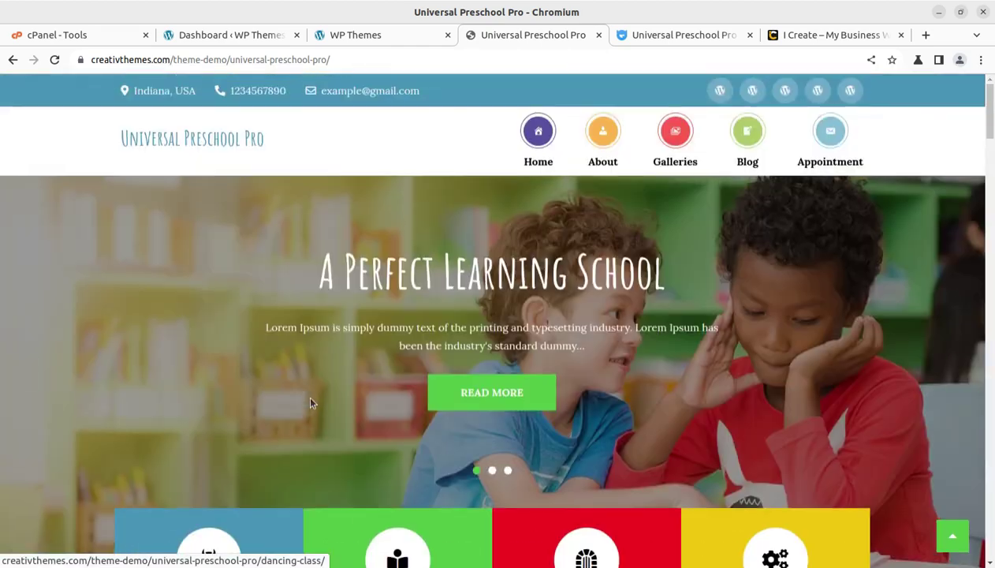
Visit the demo's About, Galleries, Blog and Appointment pages and return to the home page to view its feature boxes
{"action": "left_click", "coordinate": [603, 135]}
{"action": "left_click", "coordinate": [667, 147]}
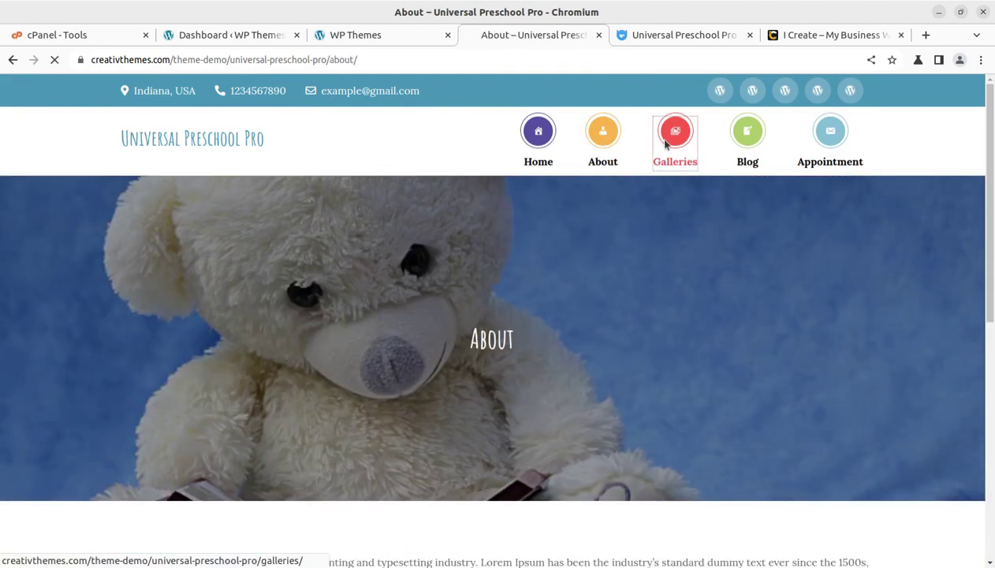
{"action": "left_click", "coordinate": [748, 143]}
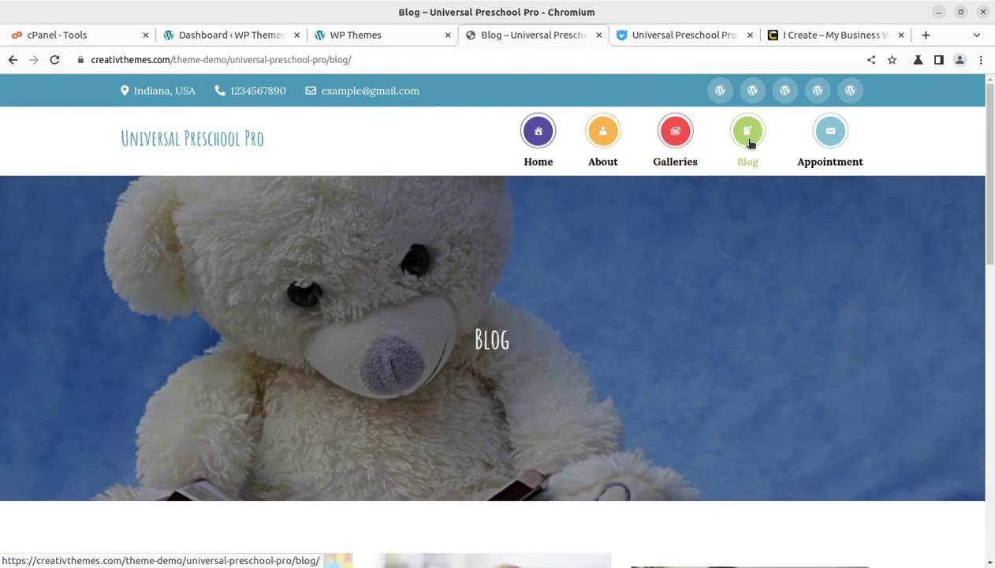
{"action": "left_click", "coordinate": [813, 147]}
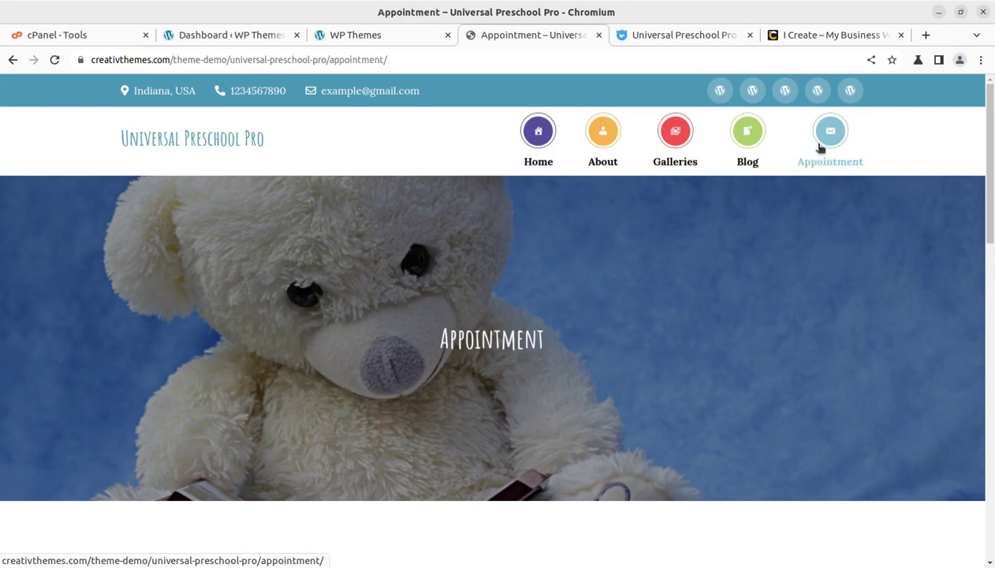
{"action": "left_click", "coordinate": [543, 151]}
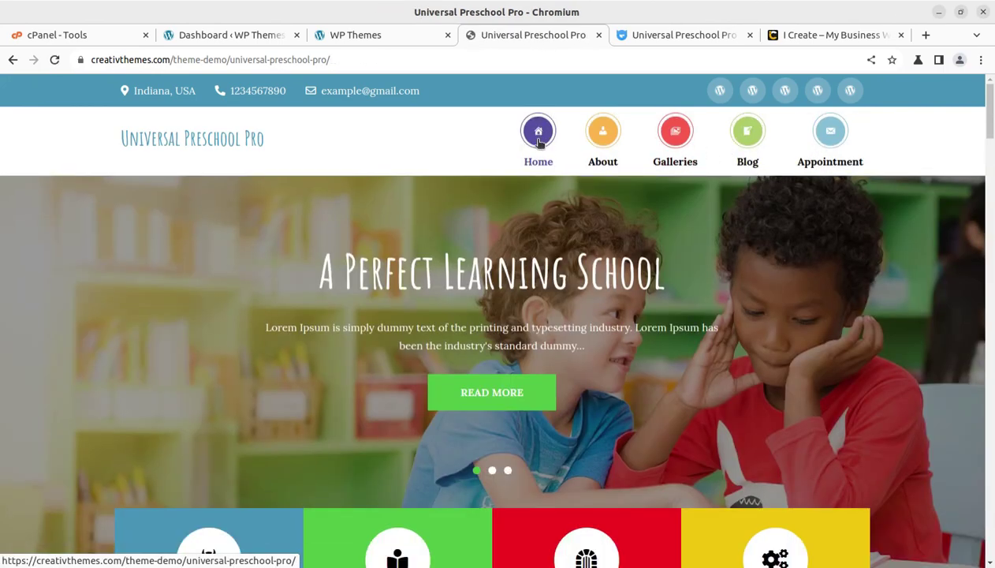
{"action": "scroll", "coordinate": [424, 361], "scroll_direction": "down", "scroll_amount": 4}
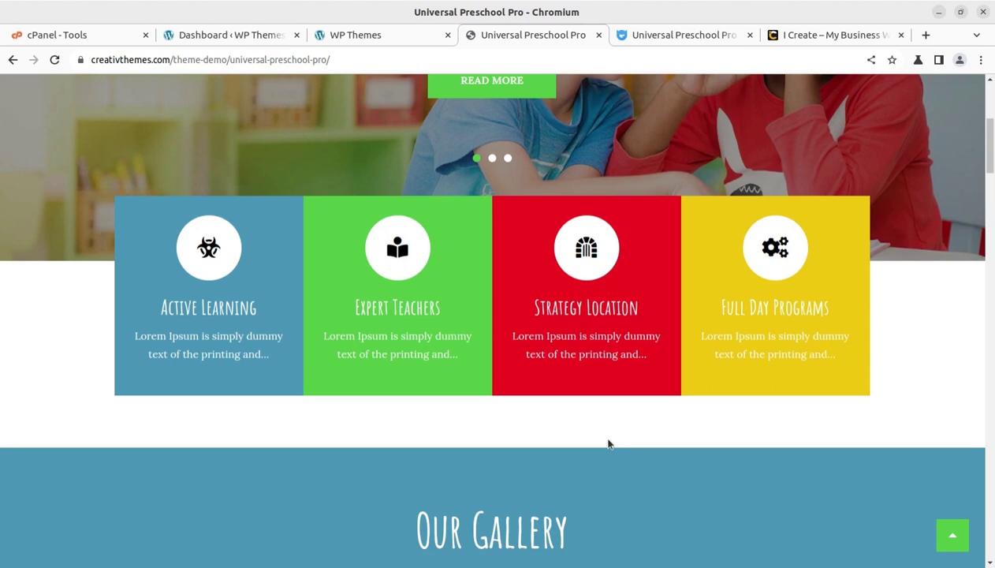
{"action": "scroll", "coordinate": [533, 457], "scroll_direction": "up", "scroll_amount": 4}
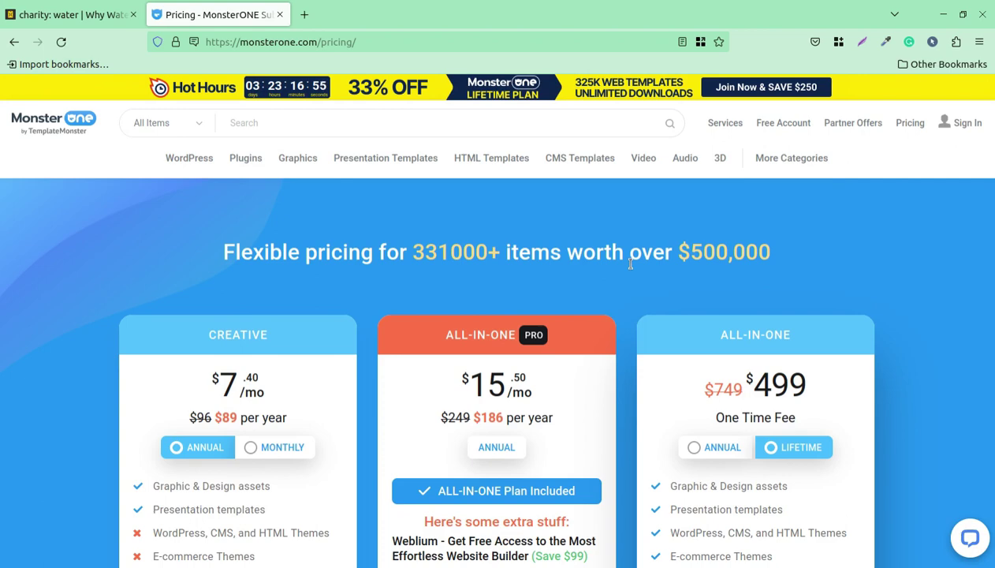
Review the MonsterONE pricing plans and go back to the feature boxes on the demo home page
{"action": "scroll", "coordinate": [627, 272], "scroll_direction": "down", "scroll_amount": 3}
{"action": "scroll", "coordinate": [629, 271], "scroll_direction": "up", "scroll_amount": 3}
{"action": "scroll", "coordinate": [568, 274], "scroll_direction": "down", "scroll_amount": 1}
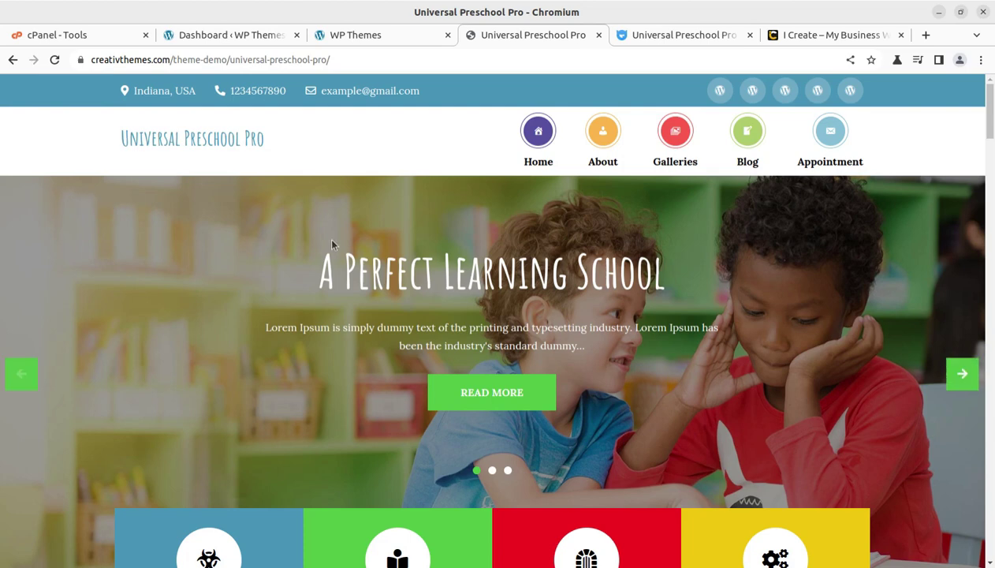
{"action": "scroll", "coordinate": [588, 260], "scroll_direction": "down", "scroll_amount": 1}
{"action": "scroll", "coordinate": [593, 265], "scroll_direction": "down", "scroll_amount": 3}
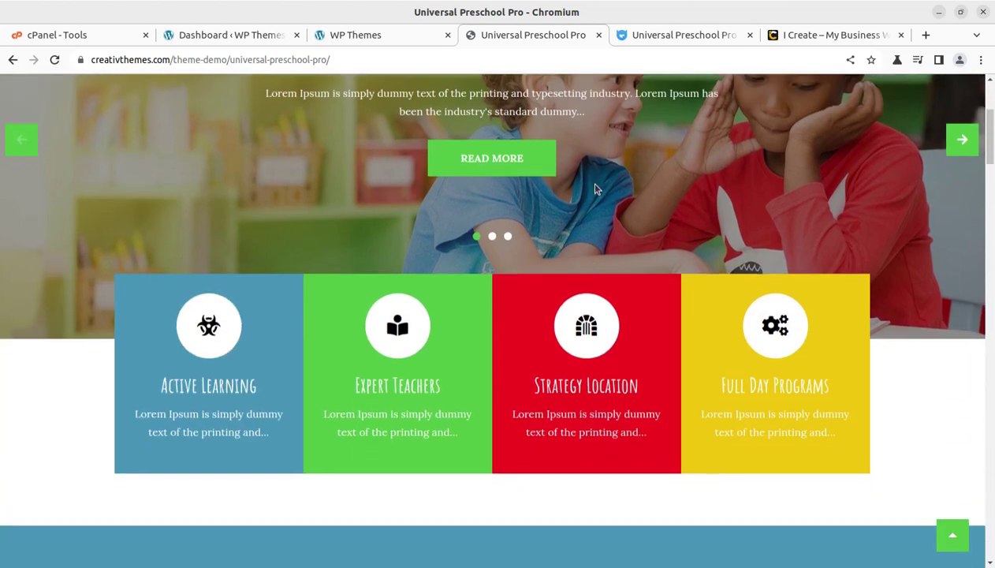
Check the WordPress version and active theme in the site's dashboard, and view the site's current front page
{"action": "left_click", "coordinate": [209, 44]}
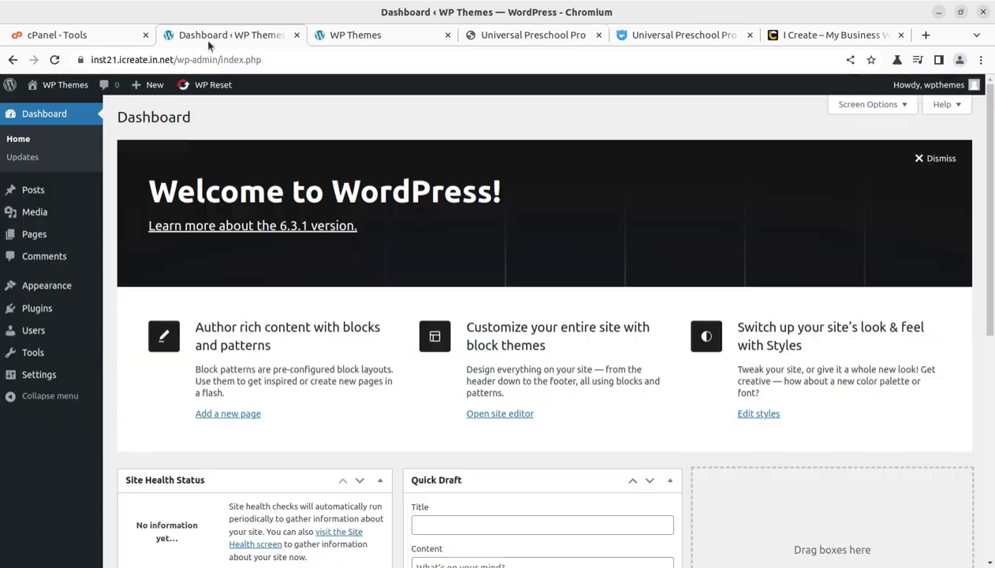
{"action": "scroll", "coordinate": [175, 399], "scroll_direction": "down", "scroll_amount": 2}
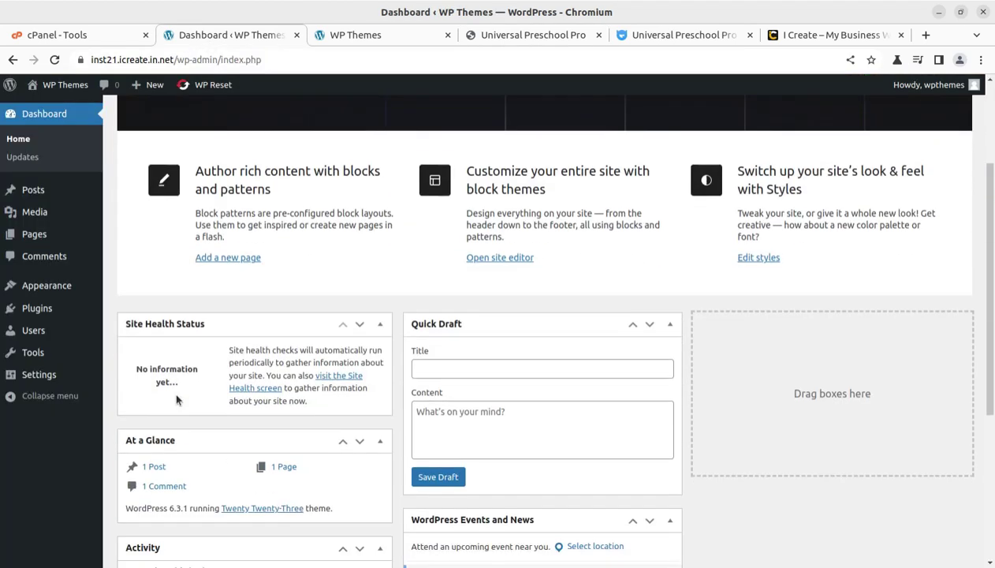
{"action": "scroll", "coordinate": [173, 388], "scroll_direction": "down", "scroll_amount": 2}
{"action": "left_click_drag", "start_coordinate": [125, 352], "coordinate": [216, 353]}
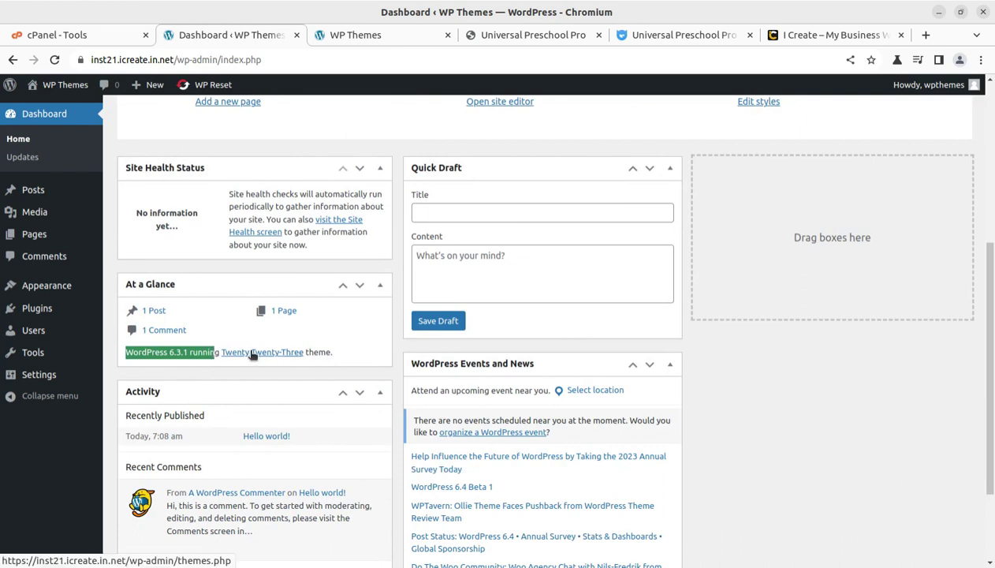
{"action": "left_click", "coordinate": [329, 37]}
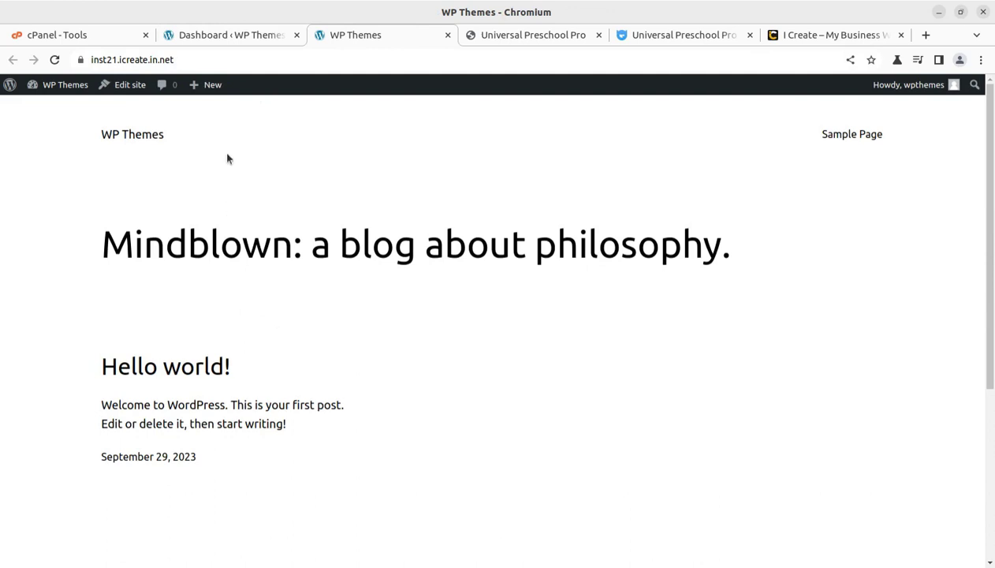
Switch to cPanel and look through its Email, Files, Databases and Domains tools
{"action": "left_click", "coordinate": [79, 39]}
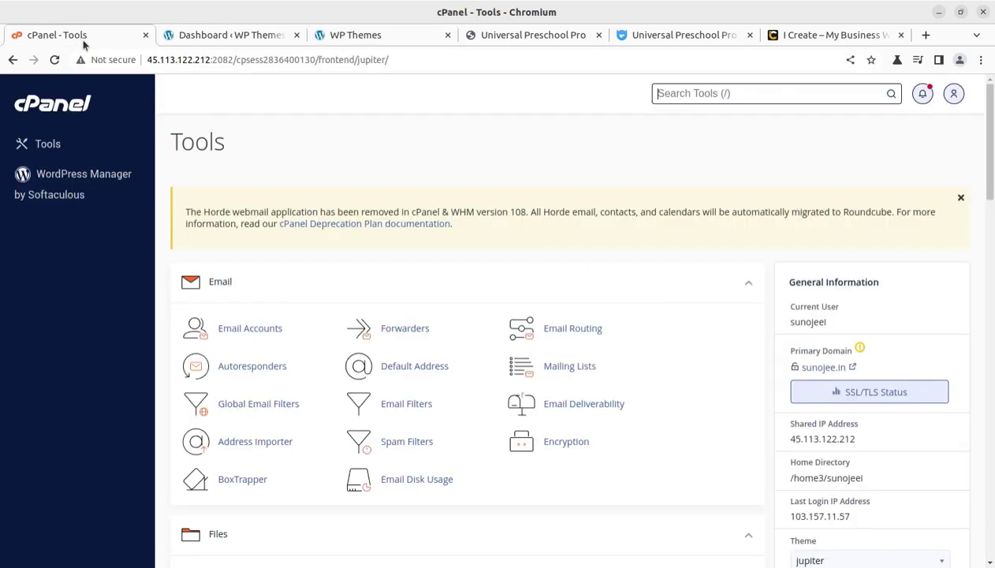
{"action": "scroll", "coordinate": [542, 344], "scroll_direction": "down", "scroll_amount": 2}
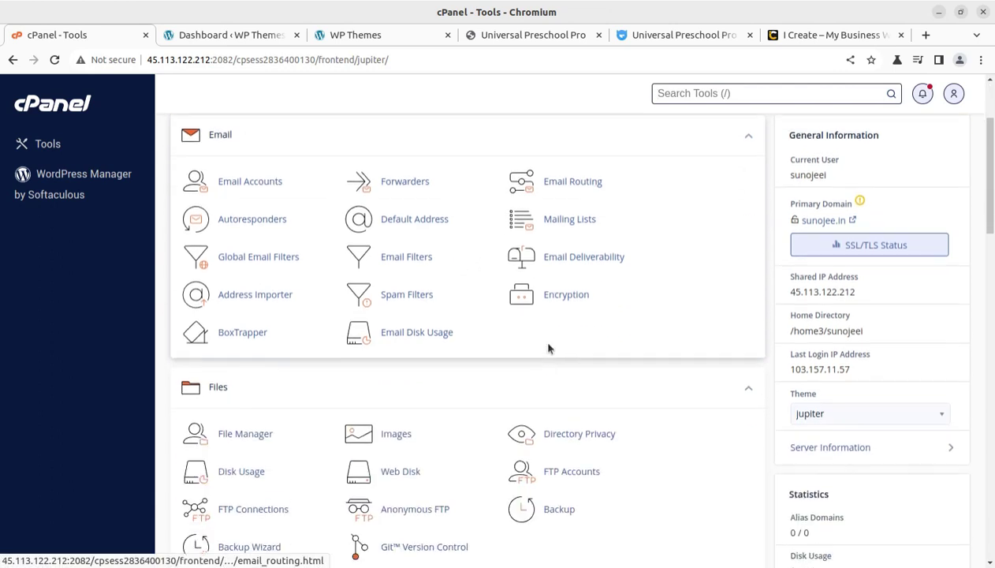
{"action": "scroll", "coordinate": [549, 347], "scroll_direction": "down", "scroll_amount": 2}
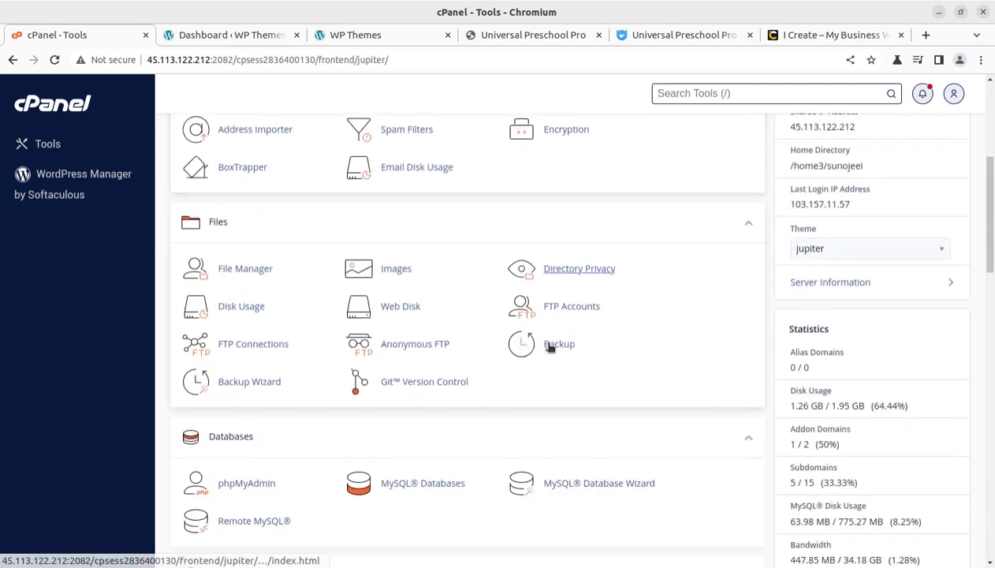
{"action": "scroll", "coordinate": [549, 348], "scroll_direction": "down", "scroll_amount": 1}
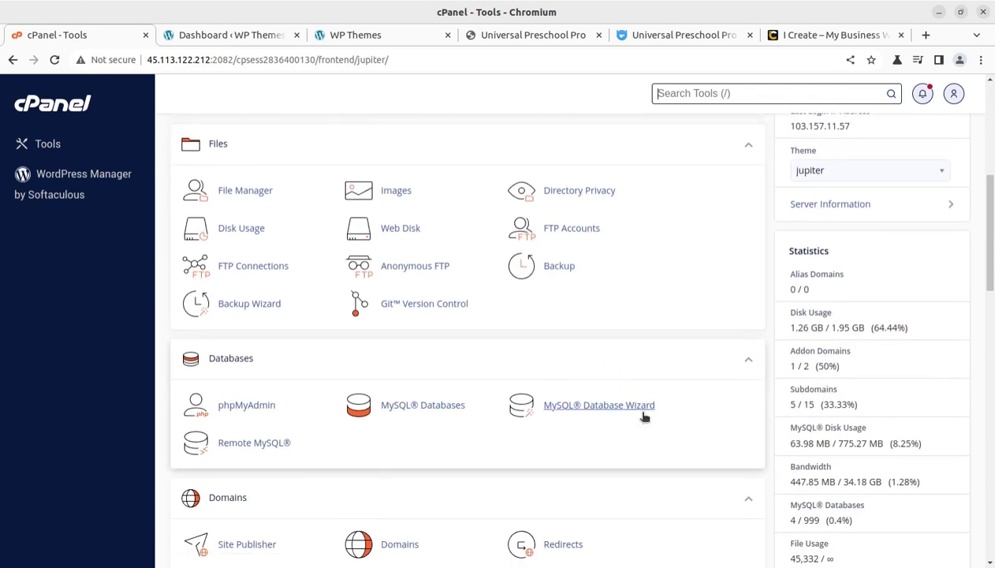
{"action": "scroll", "coordinate": [673, 431], "scroll_direction": "down", "scroll_amount": 2}
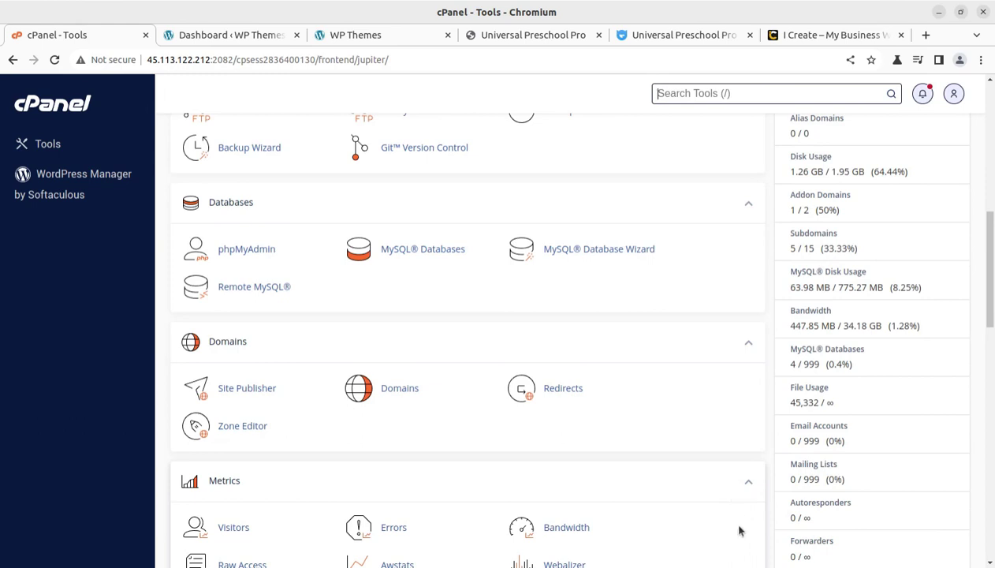
Look through cPanel's remaining tools down to the Software section and return to the top of the WordPress dashboard
{"action": "scroll", "coordinate": [750, 510], "scroll_direction": "down", "scroll_amount": 6}
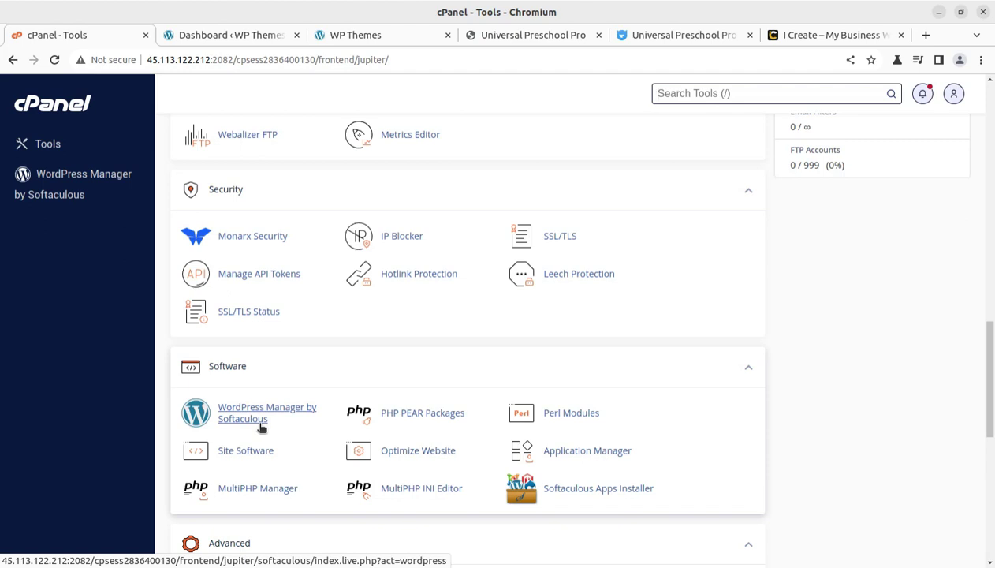
{"action": "left_click", "coordinate": [211, 35]}
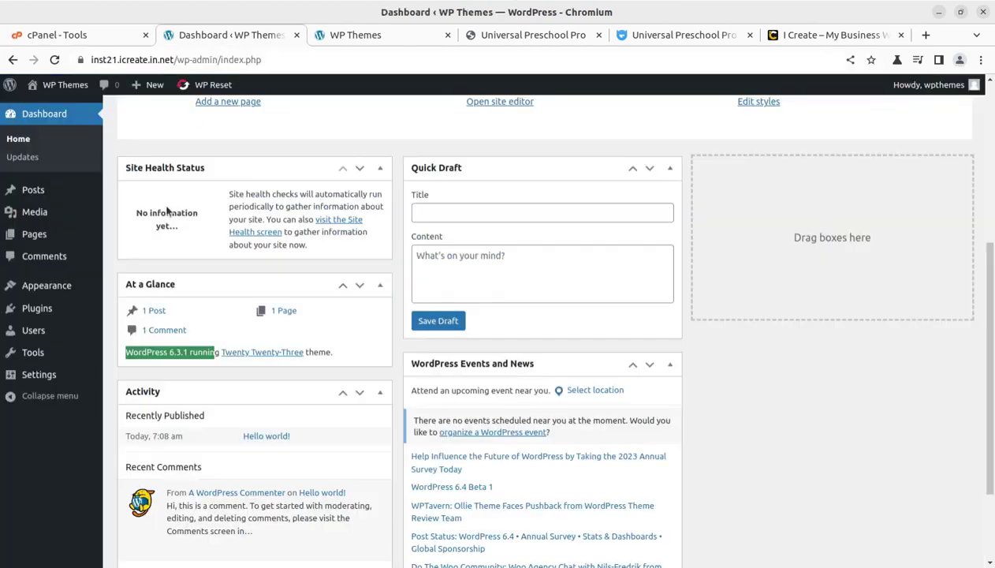
{"action": "scroll", "coordinate": [138, 398], "scroll_direction": "up", "scroll_amount": 4}
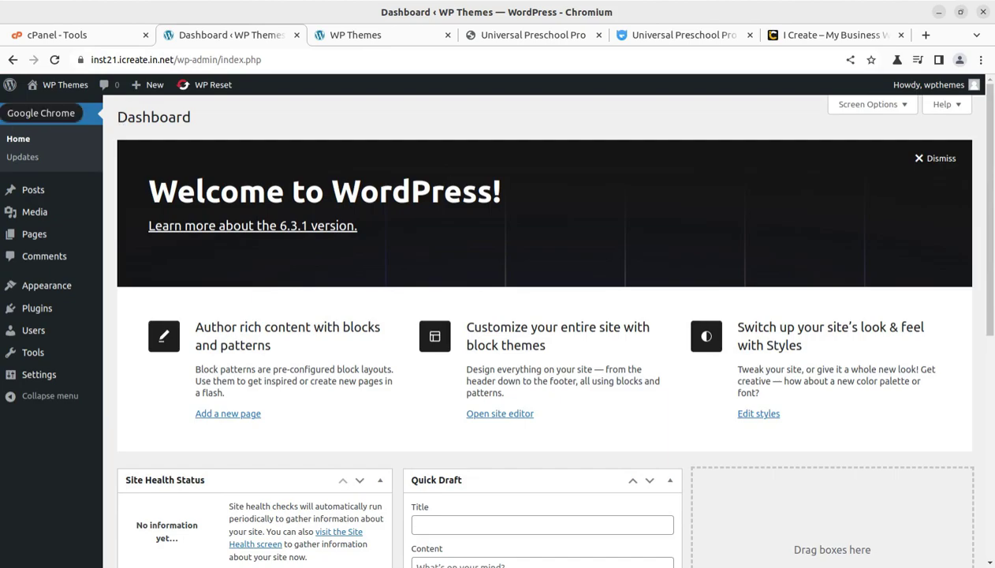
Locate universal-preschool-pro.zip in the downloaded Product Files folder on the computer, and go back to the WordPress dashboard
{"action": "left_click", "coordinate": [3, 112]}
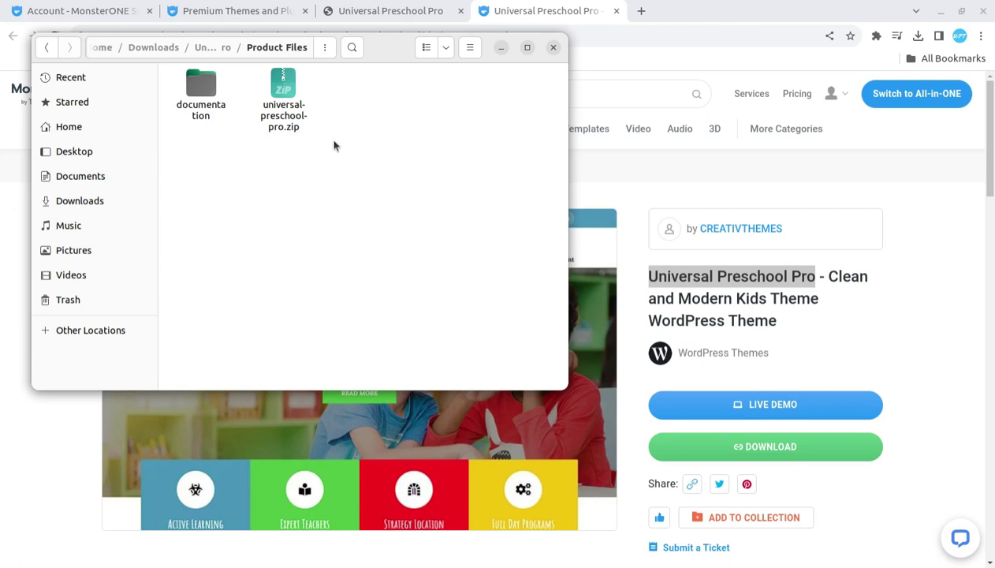
{"action": "left_click", "coordinate": [289, 127]}
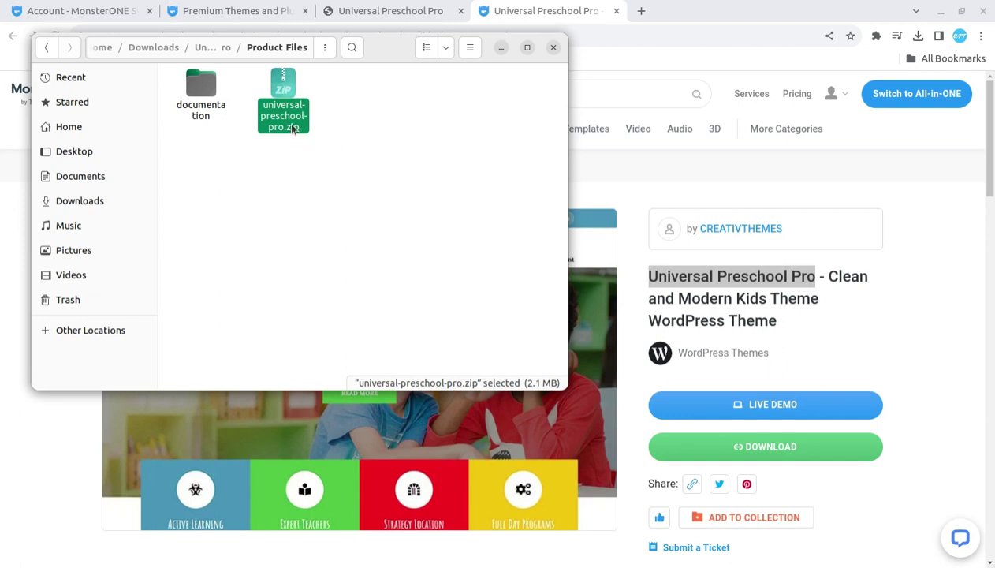
{"action": "left_click", "coordinate": [500, 49]}
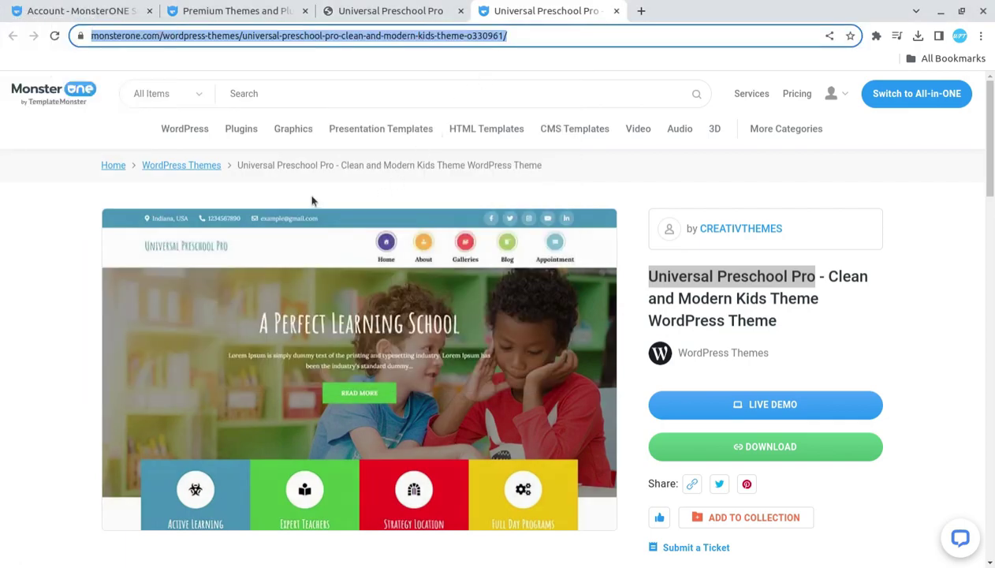
{"action": "key", "text": "alt+Tab"}
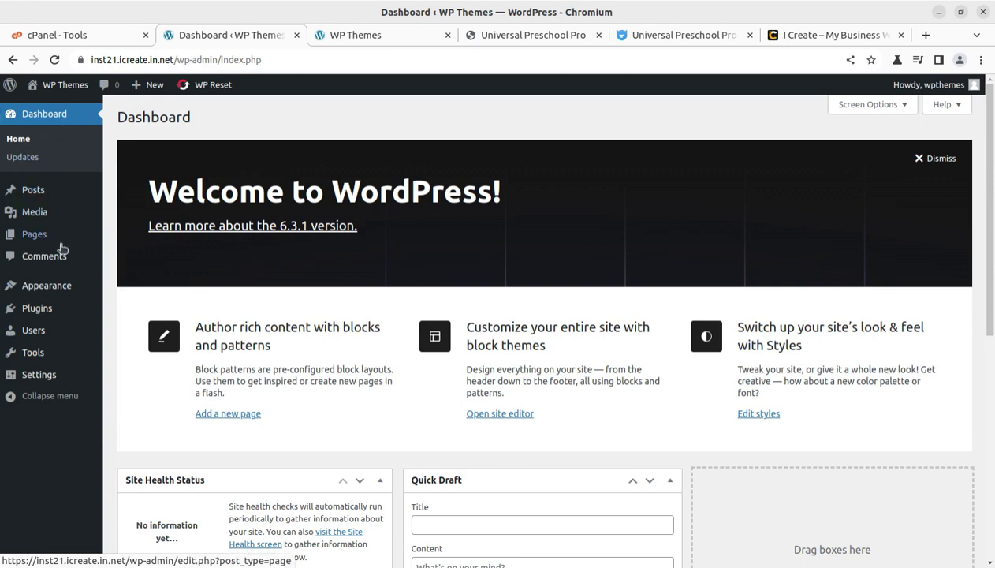
Upload universal-preschool-pro.zip from the Downloads folder's Universal Preschool Pro/Product Files subfolder as a new theme and install it
{"action": "mouse_move", "coordinate": [58, 285]}
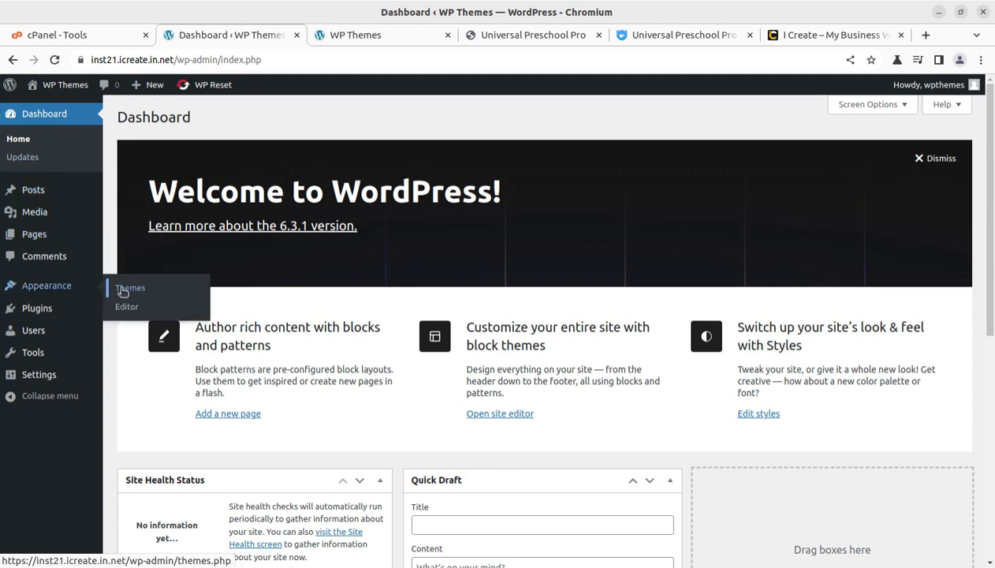
{"action": "left_click", "coordinate": [126, 288]}
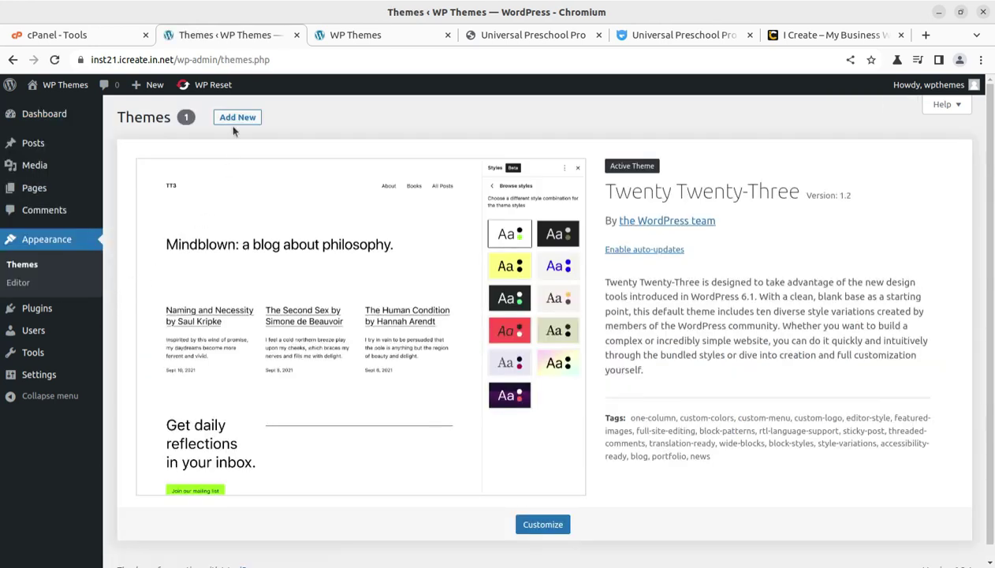
{"action": "left_click", "coordinate": [234, 118]}
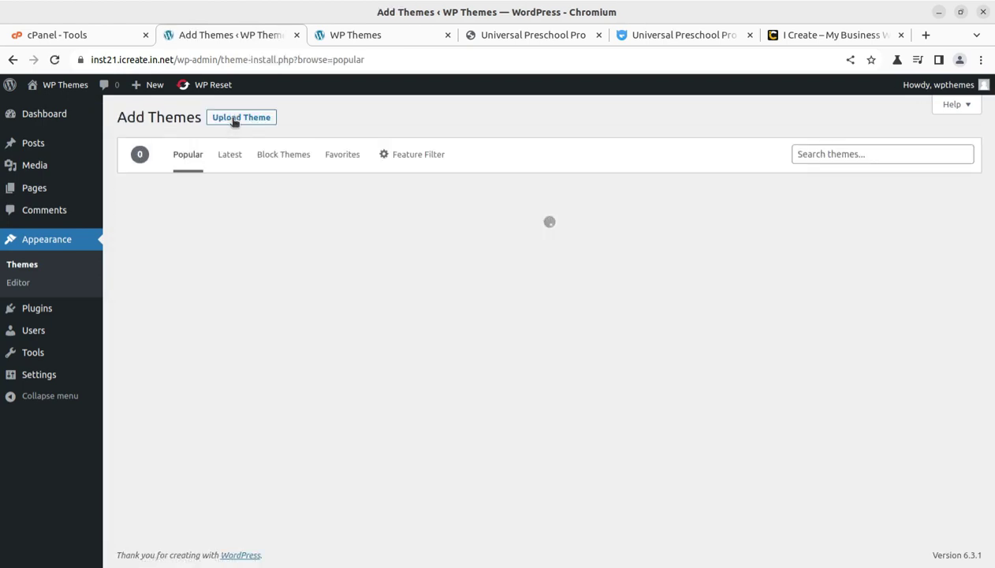
{"action": "left_click", "coordinate": [234, 119]}
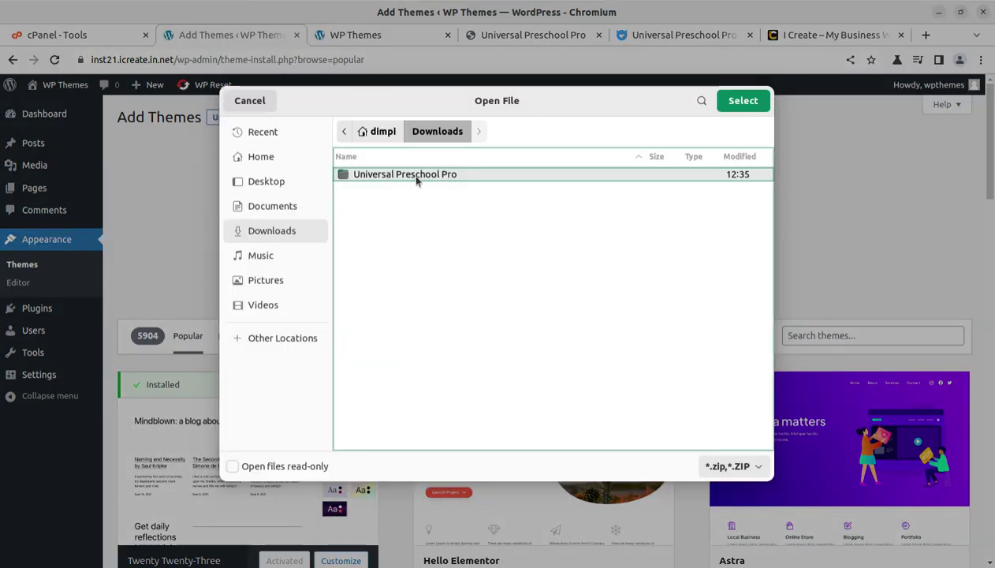
{"action": "double_click", "coordinate": [416, 179]}
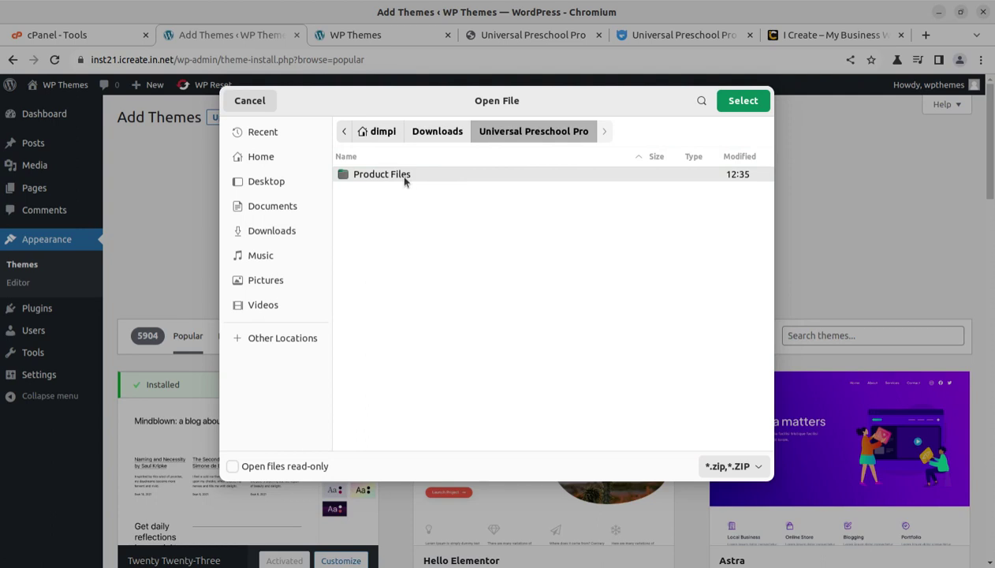
{"action": "double_click", "coordinate": [405, 176]}
{"action": "left_click", "coordinate": [399, 189]}
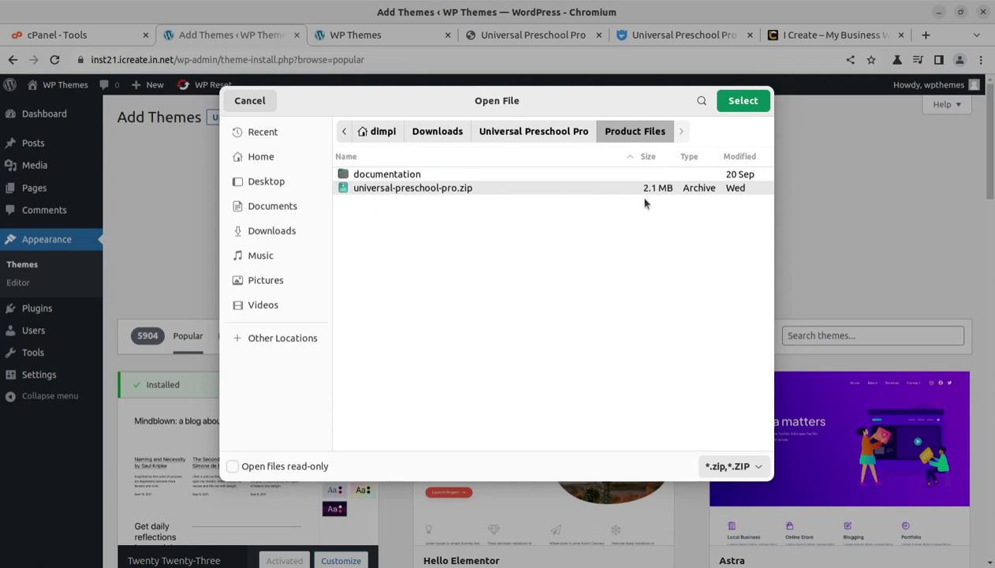
{"action": "left_click", "coordinate": [737, 101]}
{"action": "left_click", "coordinate": [625, 245]}
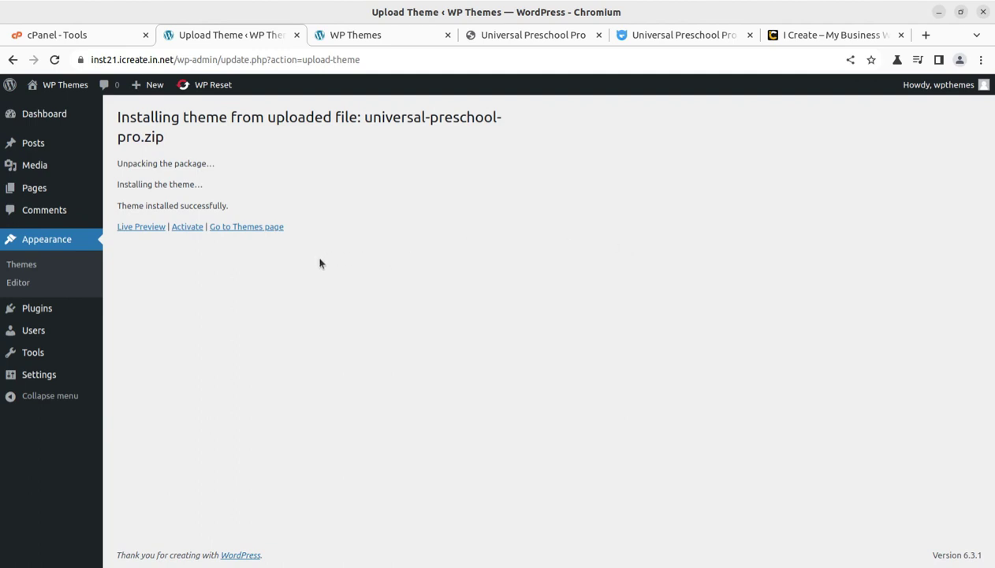
Open the Universal Preschool Pro theme's details from the installed themes and read its name, author, description and version
{"action": "left_click", "coordinate": [230, 229]}
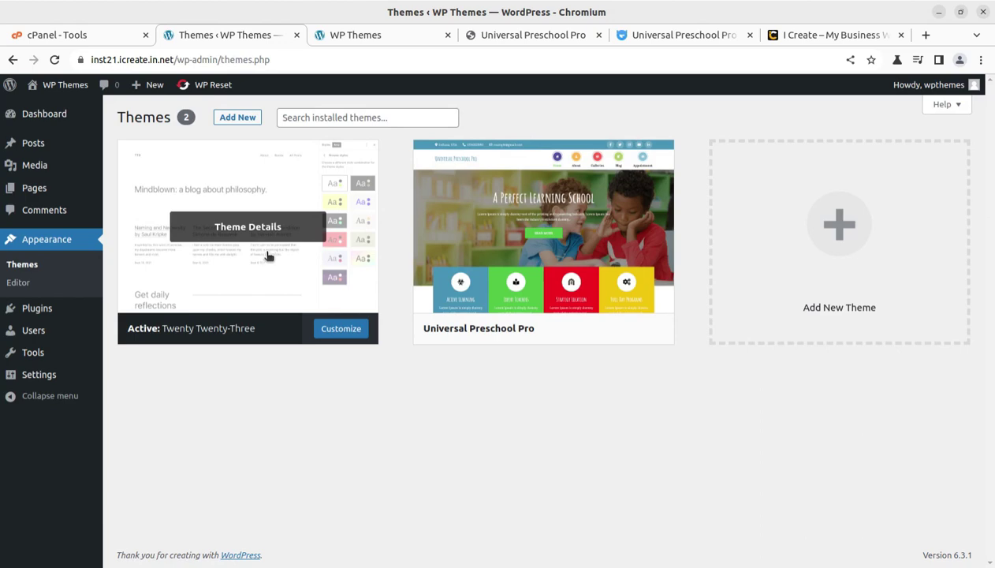
{"action": "left_click", "coordinate": [537, 211]}
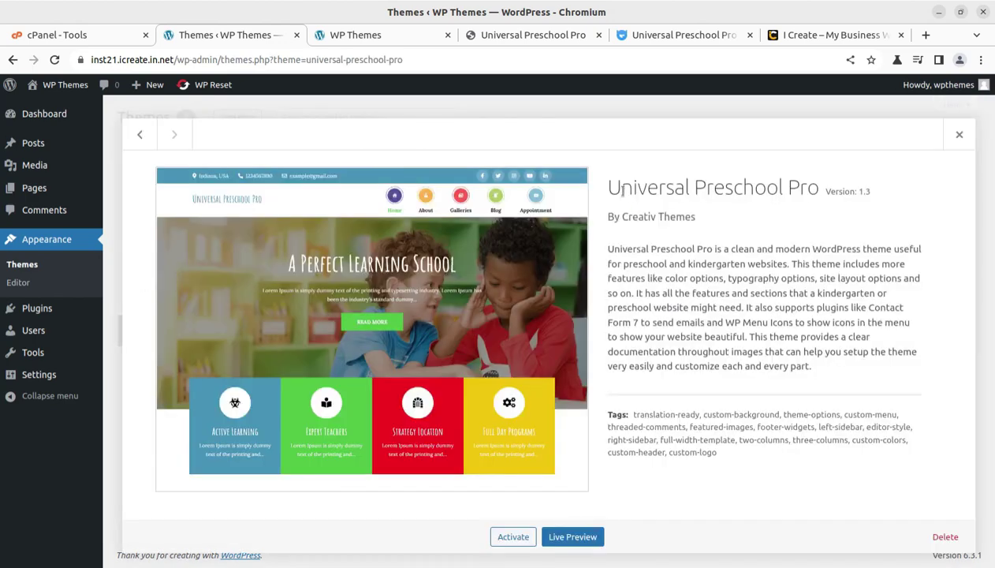
{"action": "left_click_drag", "start_coordinate": [604, 187], "coordinate": [816, 187]}
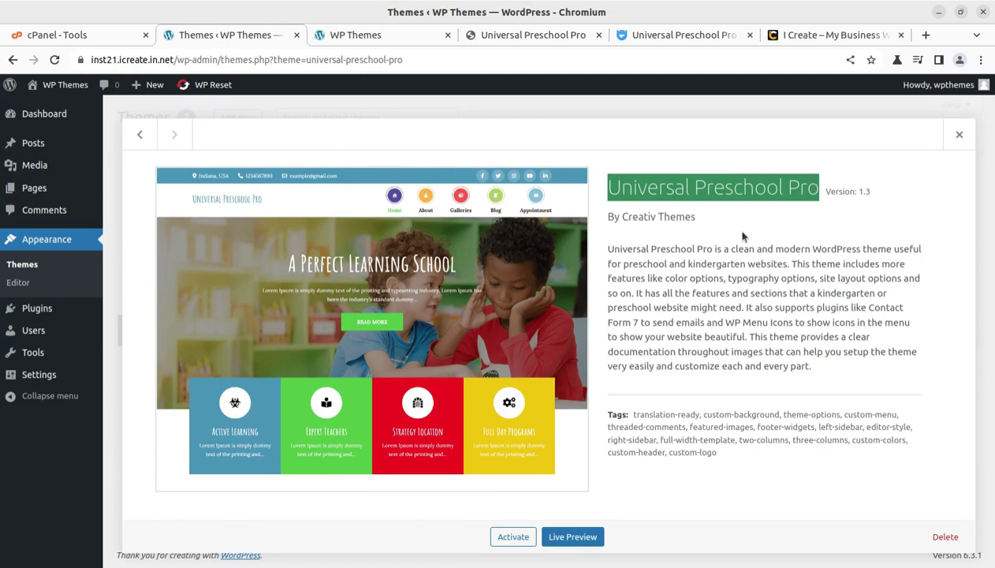
{"action": "left_click_drag", "start_coordinate": [696, 216], "coordinate": [621, 221]}
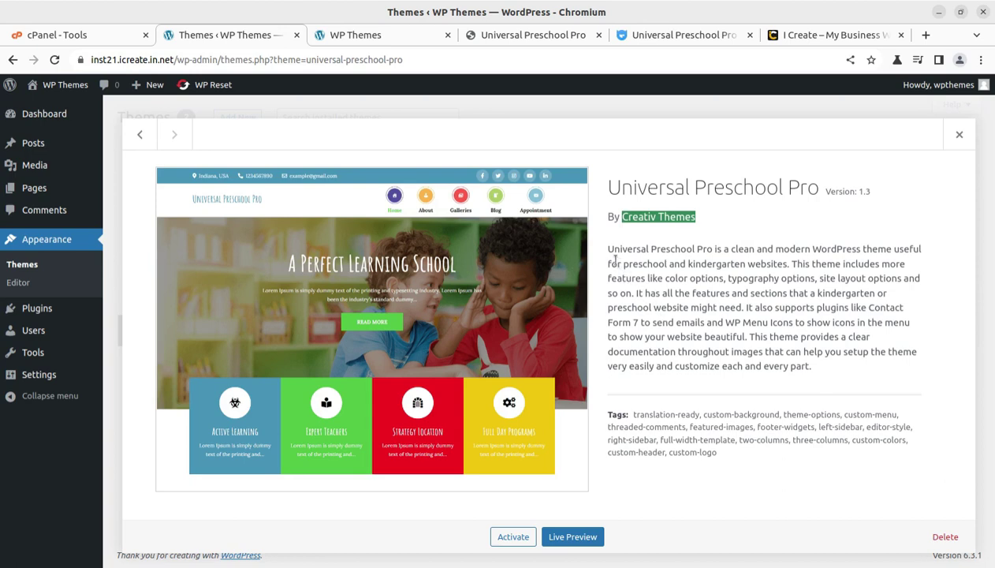
{"action": "left_click_drag", "start_coordinate": [607, 248], "coordinate": [693, 249]}
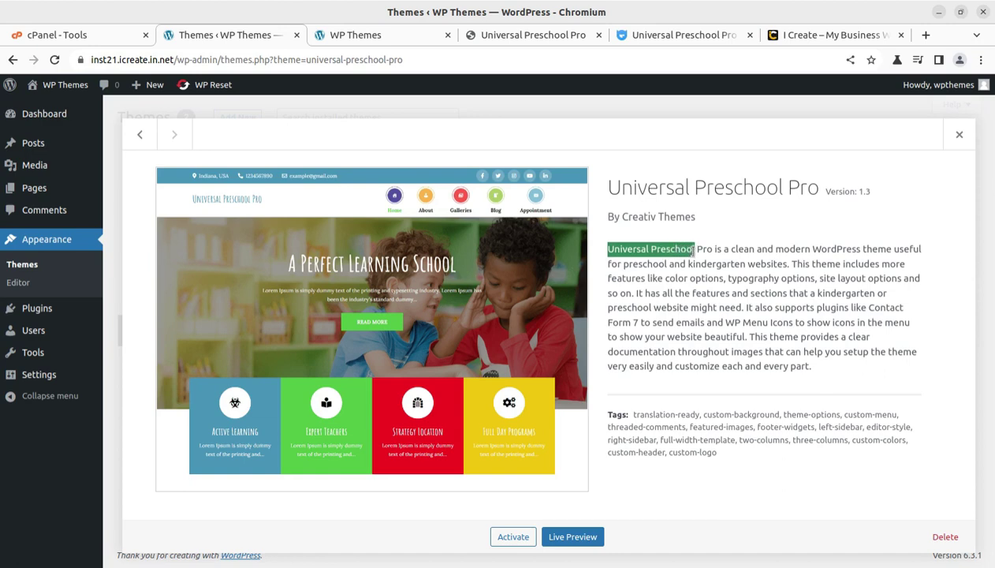
{"action": "left_click", "coordinate": [780, 362]}
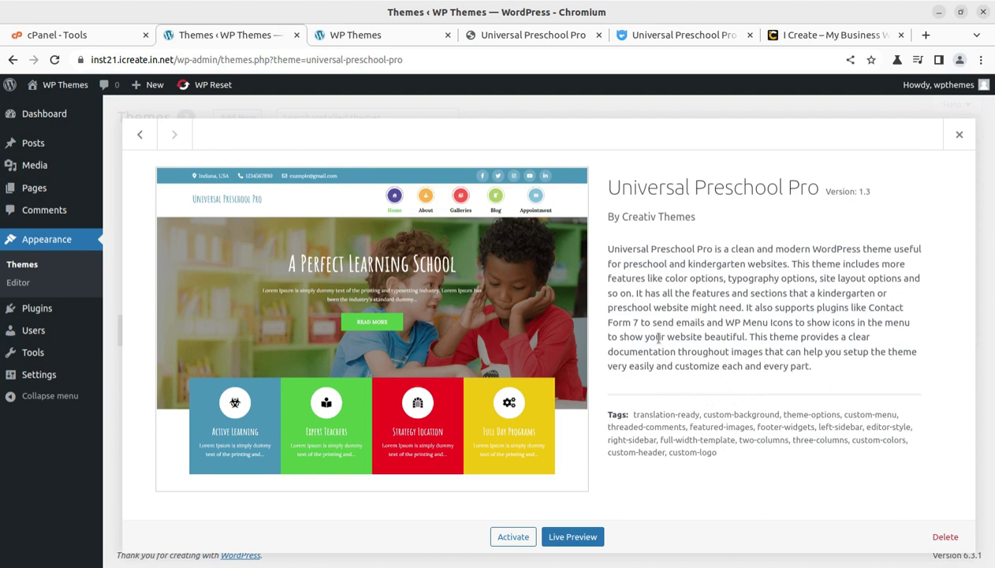
{"action": "left_click_drag", "start_coordinate": [659, 278], "coordinate": [836, 280]}
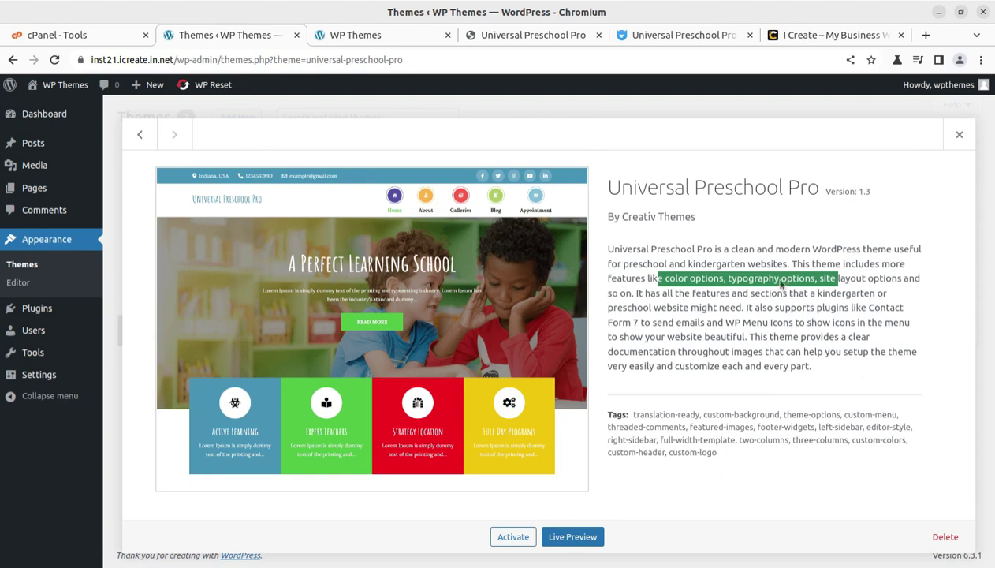
{"action": "left_click_drag", "start_coordinate": [825, 191], "coordinate": [873, 197]}
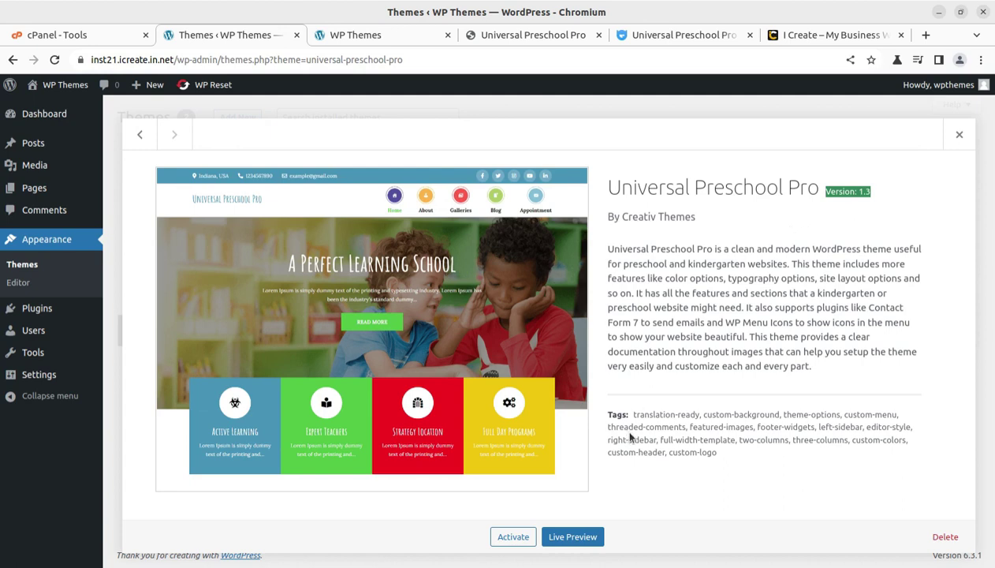
Activate the Universal Preschool Pro theme and open the installer for its recommended plugins
{"action": "left_click", "coordinate": [514, 538]}
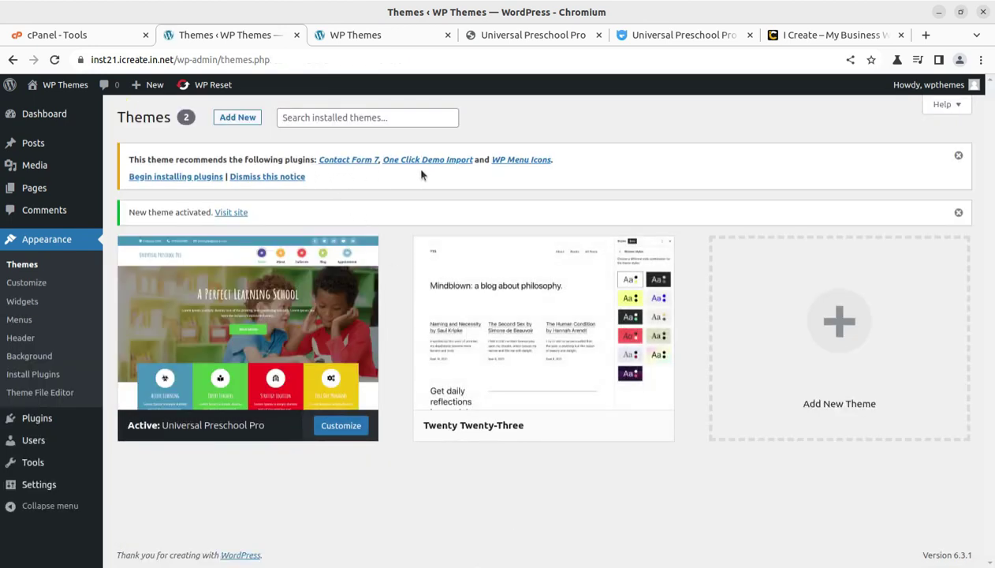
{"action": "left_click_drag", "start_coordinate": [552, 162], "coordinate": [338, 164]}
{"action": "left_click", "coordinate": [314, 175]}
{"action": "left_click", "coordinate": [161, 180]}
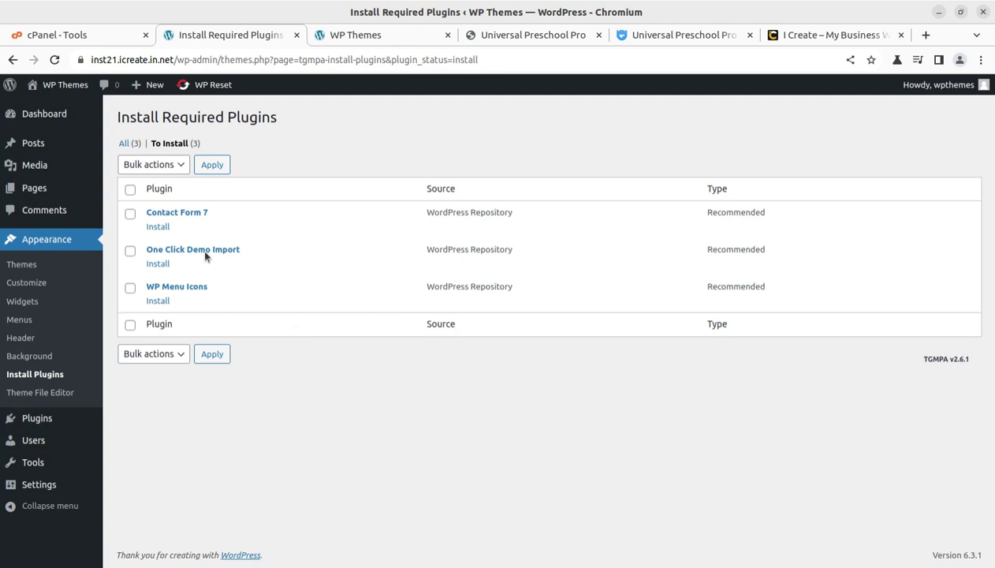
Review the recommended plugins Contact Form 7, One Click Demo Import and WP Menu Icons in the required plugins list
{"action": "left_click_drag", "start_coordinate": [240, 250], "coordinate": [149, 249]}
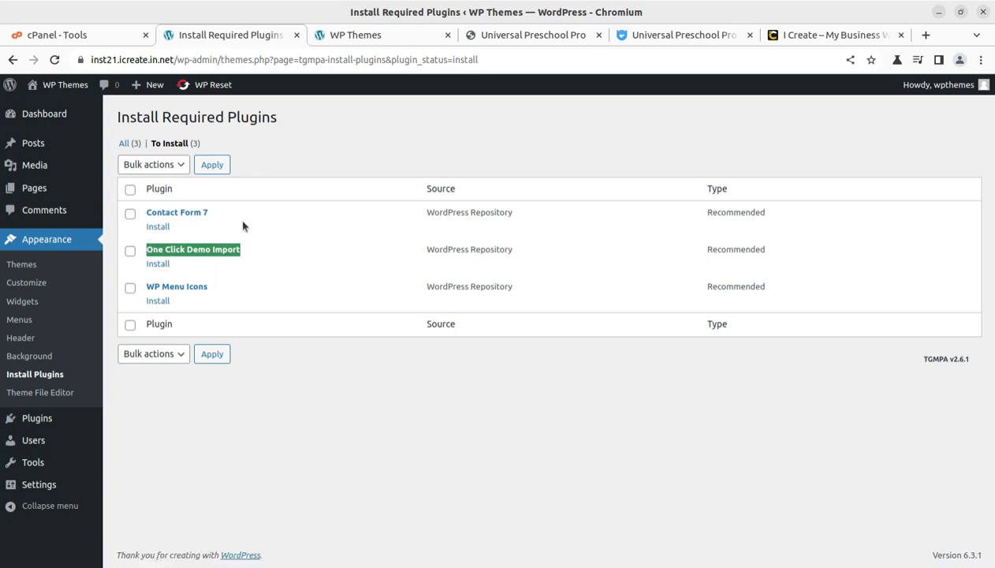
{"action": "left_click", "coordinate": [215, 218]}
{"action": "left_click_drag", "start_coordinate": [215, 218], "coordinate": [147, 215]}
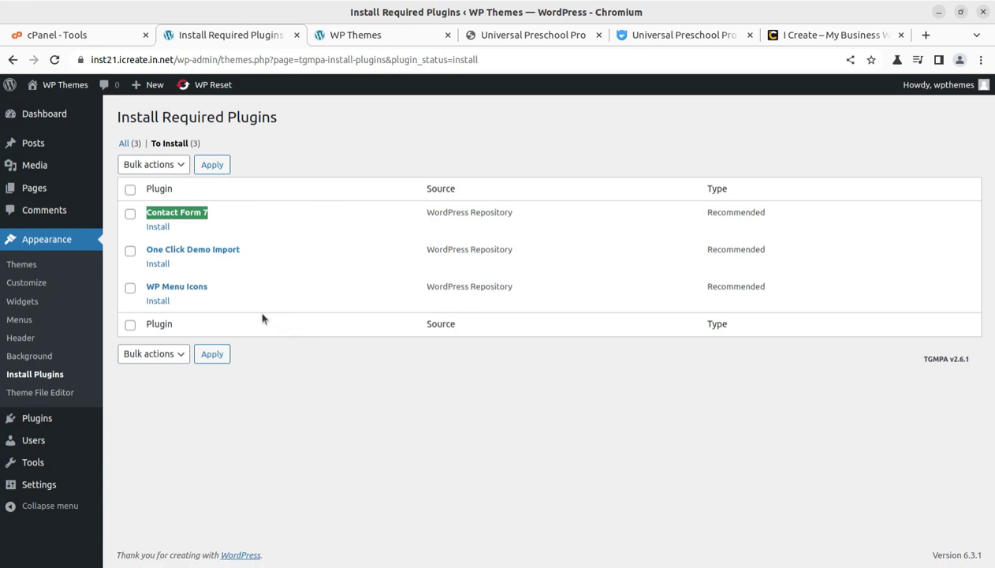
{"action": "left_click_drag", "start_coordinate": [210, 289], "coordinate": [145, 285]}
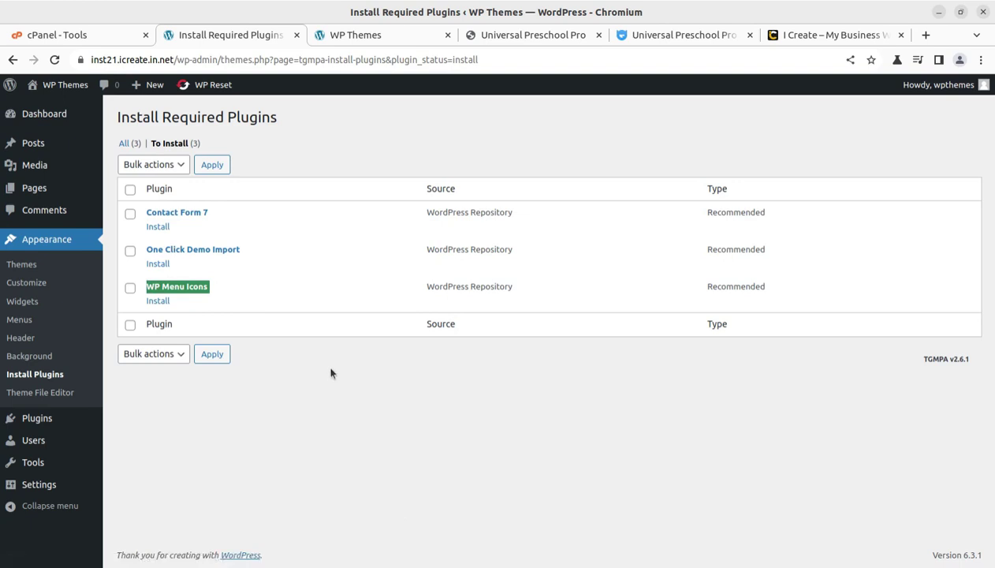
{"action": "left_click_drag", "start_coordinate": [770, 293], "coordinate": [156, 212]}
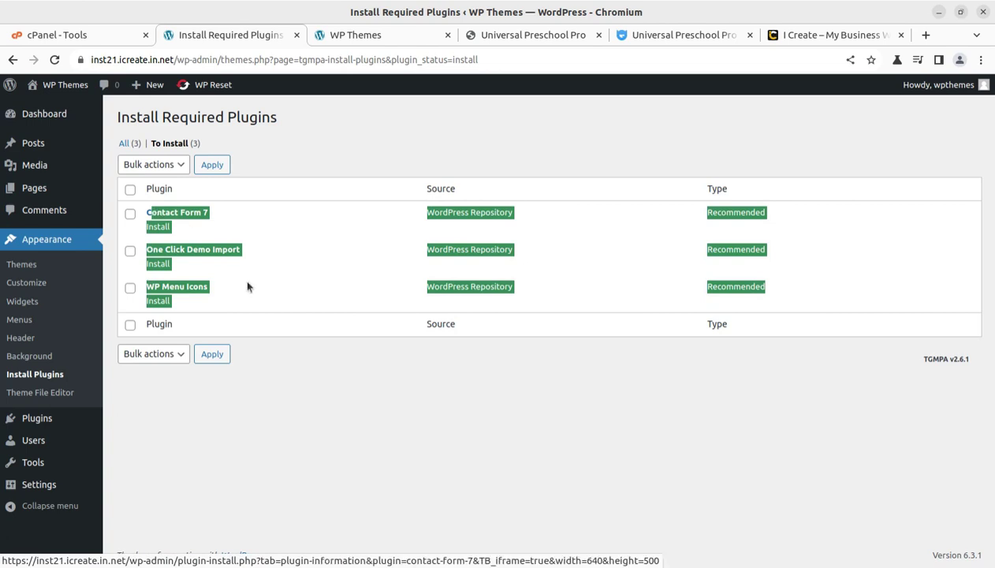
{"action": "left_click", "coordinate": [405, 464]}
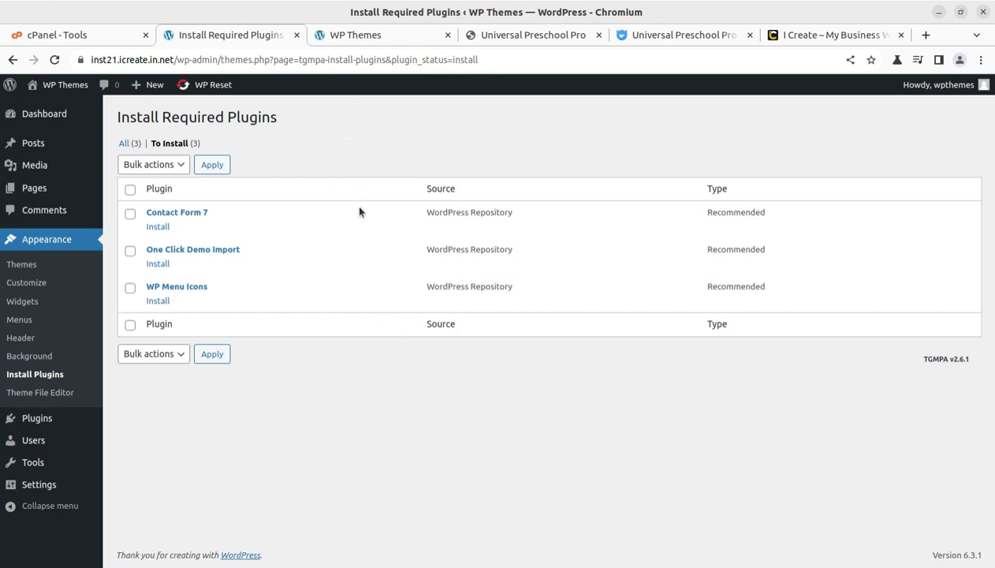
View the header and banner of the theme demo's home page and return to the required plugins list
{"action": "left_click", "coordinate": [351, 36]}
{"action": "left_click", "coordinate": [514, 36]}
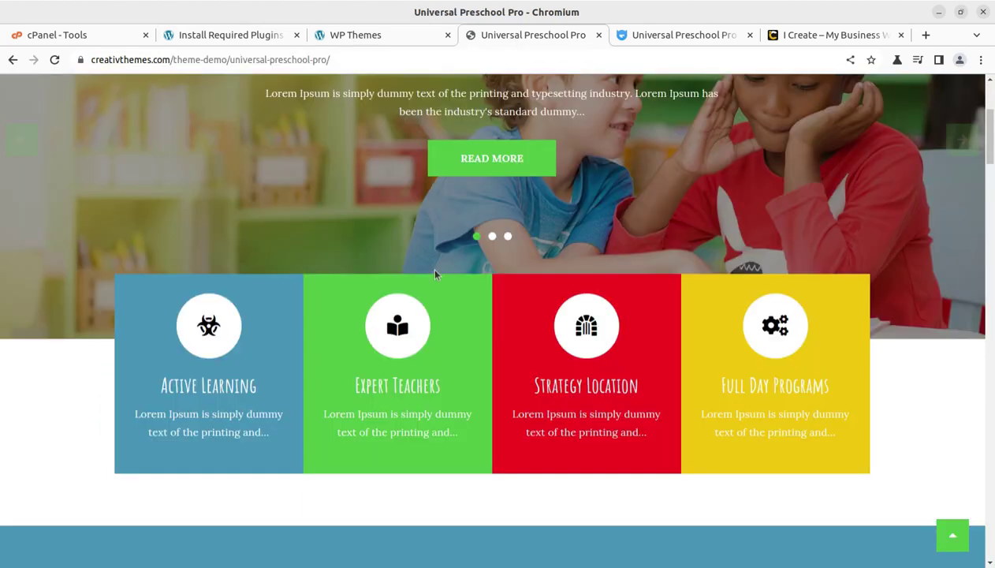
{"action": "scroll", "coordinate": [453, 262], "scroll_direction": "up", "scroll_amount": 3}
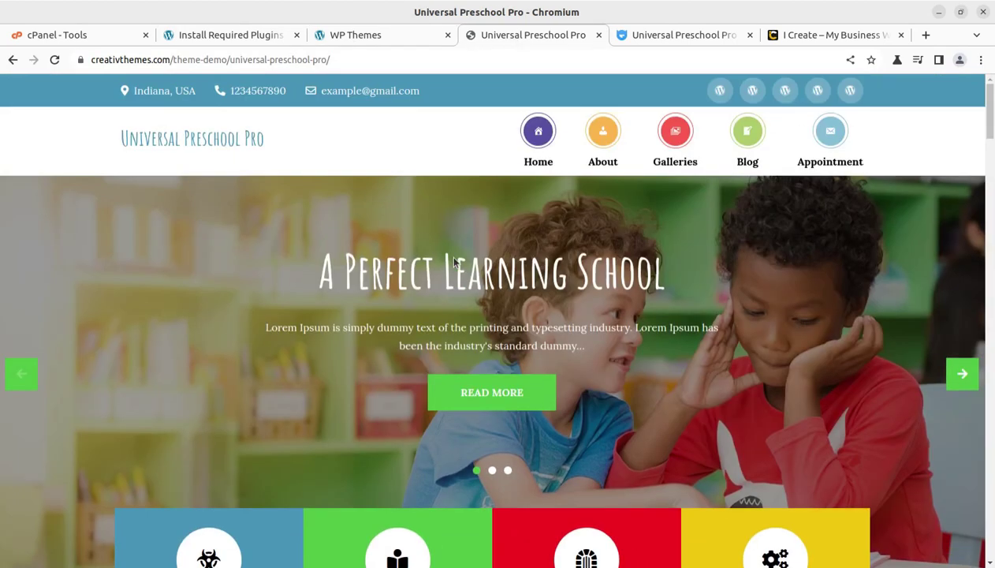
{"action": "left_click", "coordinate": [237, 37]}
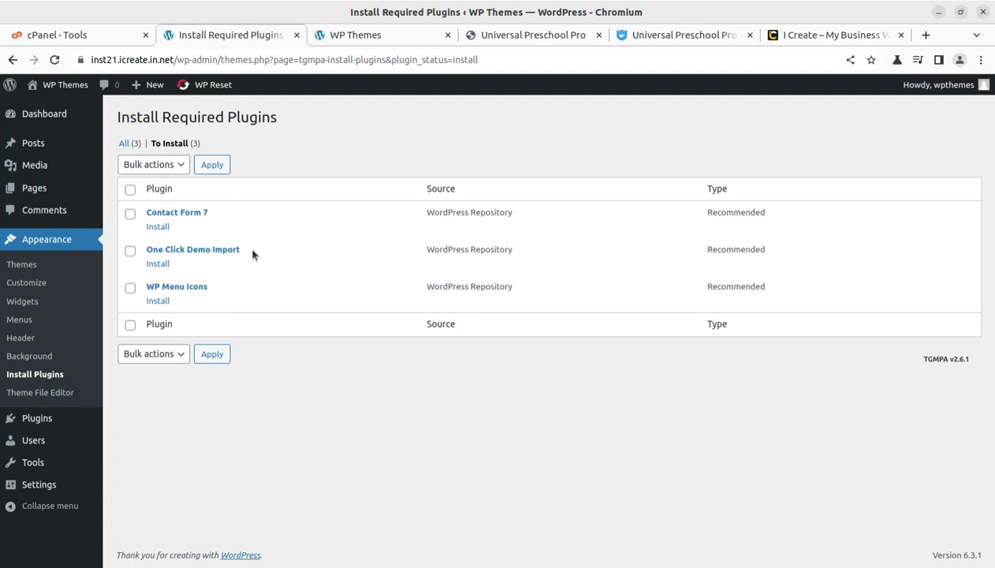
Bulk install Contact Form 7, One Click Demo Import and WP Menu Icons, and return to the required plugins installer
{"action": "left_click", "coordinate": [130, 189]}
{"action": "left_click", "coordinate": [154, 165]}
{"action": "left_click", "coordinate": [158, 193]}
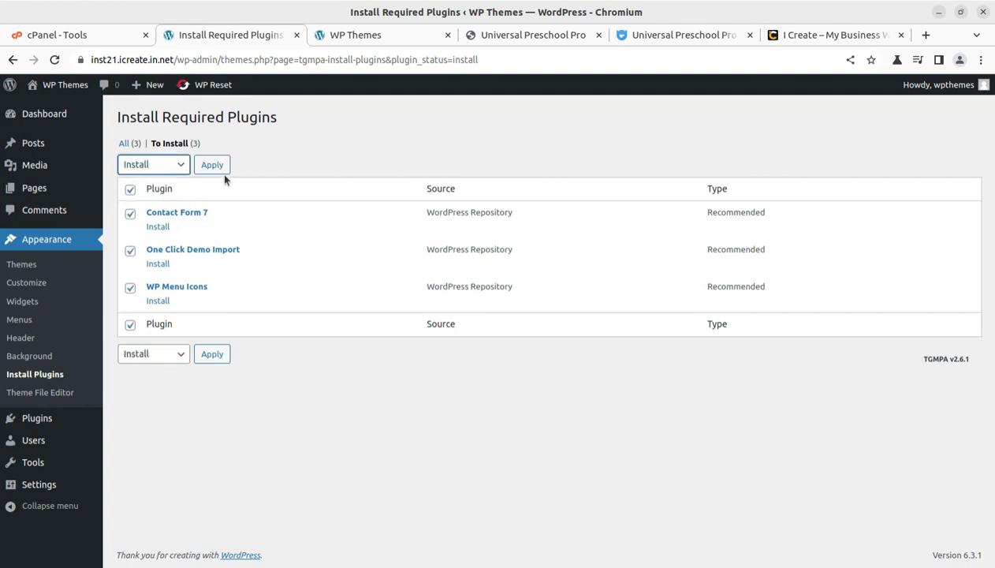
{"action": "left_click", "coordinate": [214, 165]}
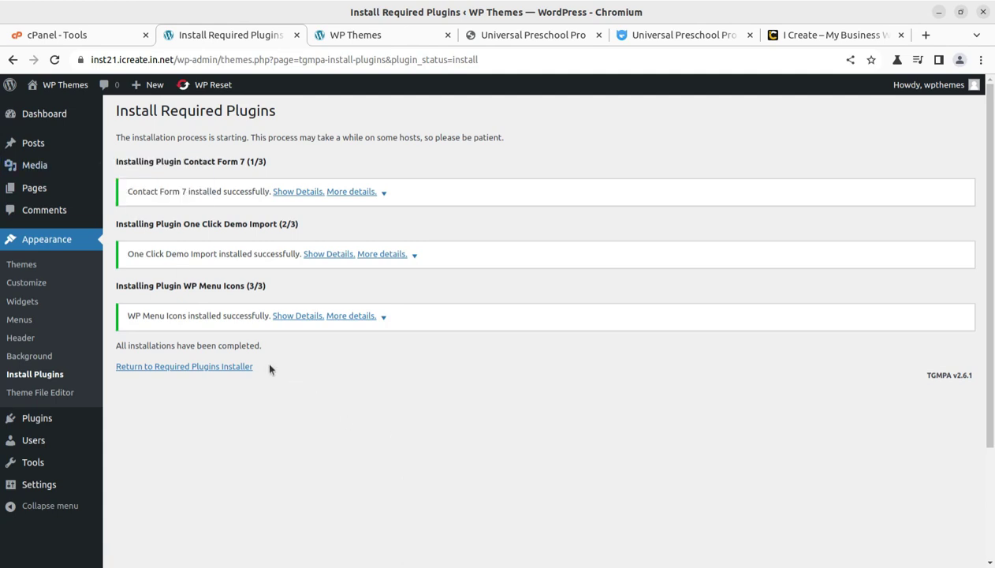
{"action": "left_click", "coordinate": [187, 368]}
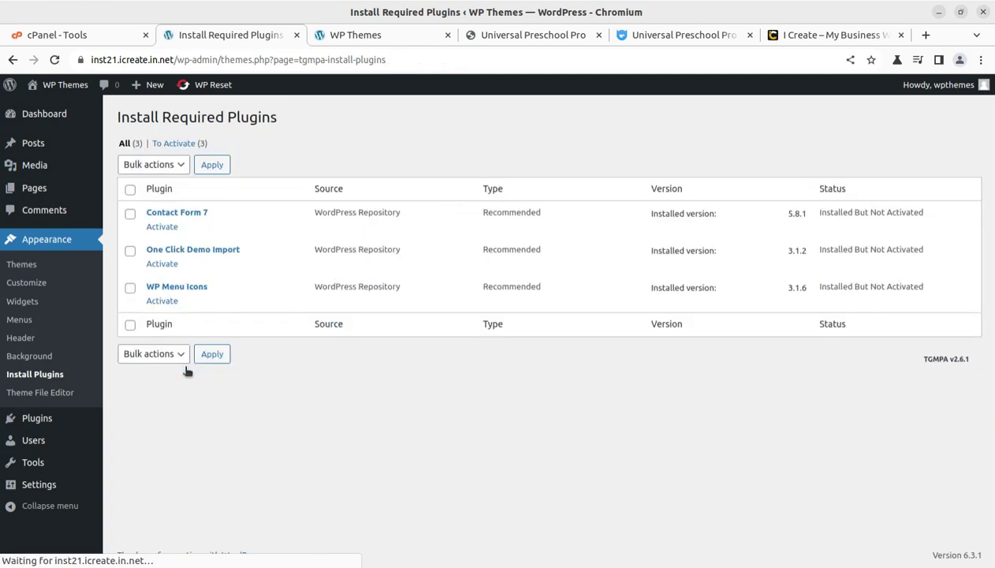
Bulk activate the Contact Form 7, One Click Demo Import and WP Menu Icons plugins
{"action": "left_click", "coordinate": [130, 190]}
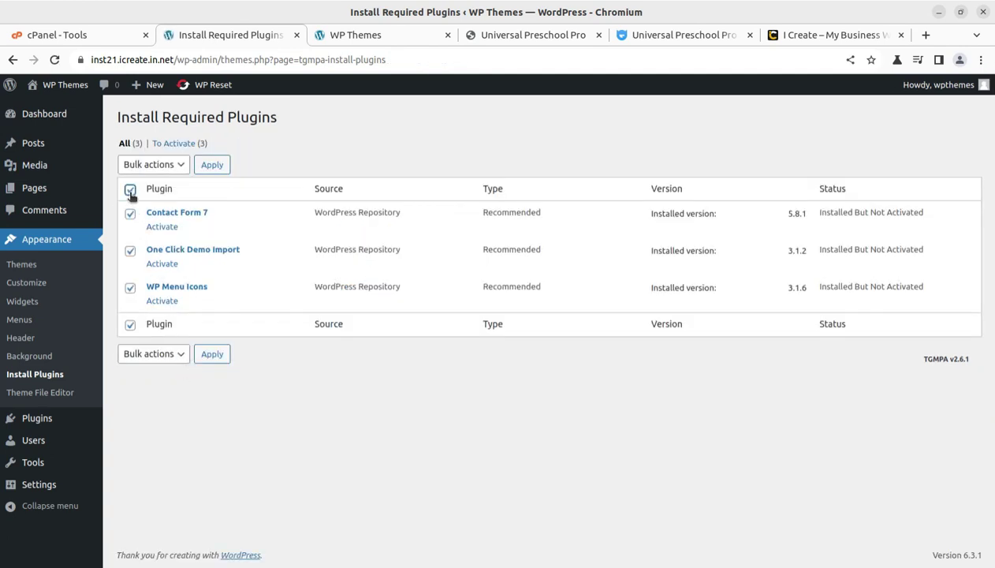
{"action": "left_click", "coordinate": [143, 165]}
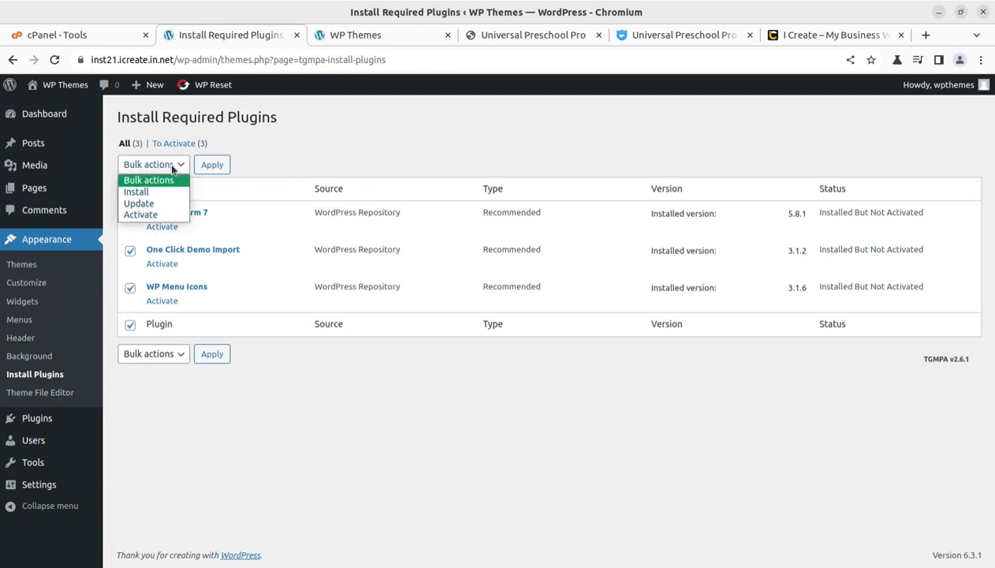
{"action": "left_click", "coordinate": [142, 215]}
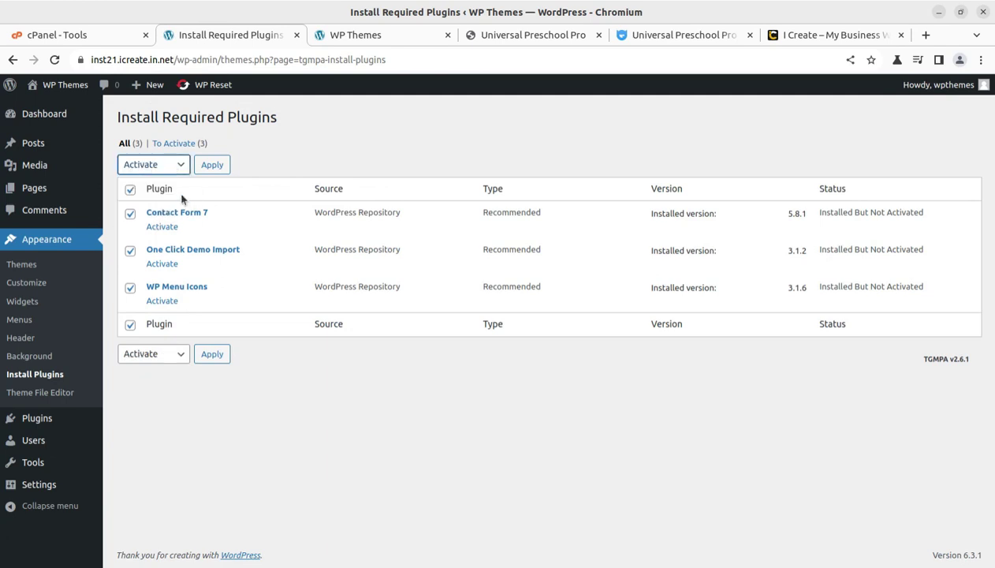
{"action": "left_click", "coordinate": [211, 165]}
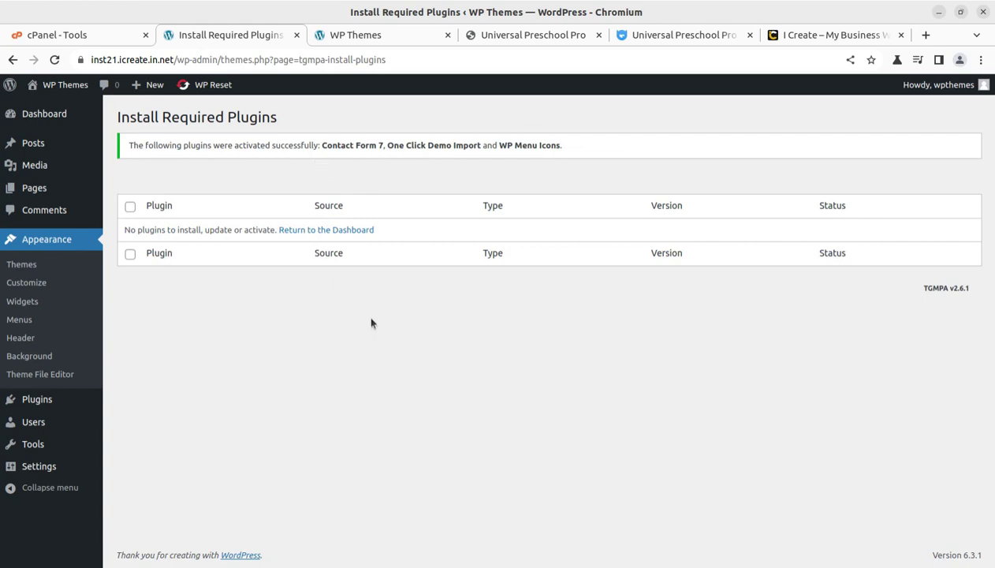
Reload the site's front page and examine how it looks with the new theme, from header to footer
{"action": "left_click", "coordinate": [359, 36]}
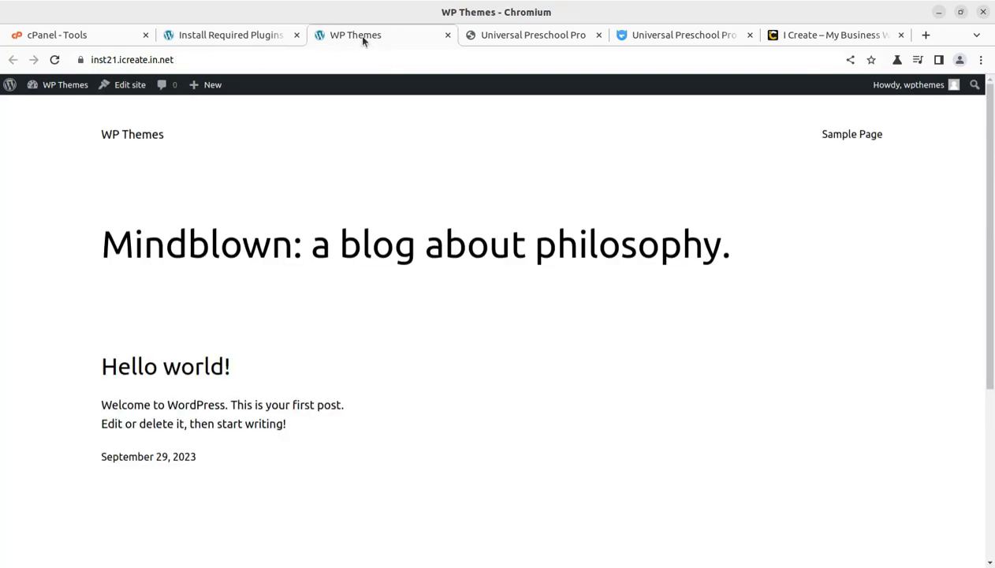
{"action": "left_click", "coordinate": [54, 60]}
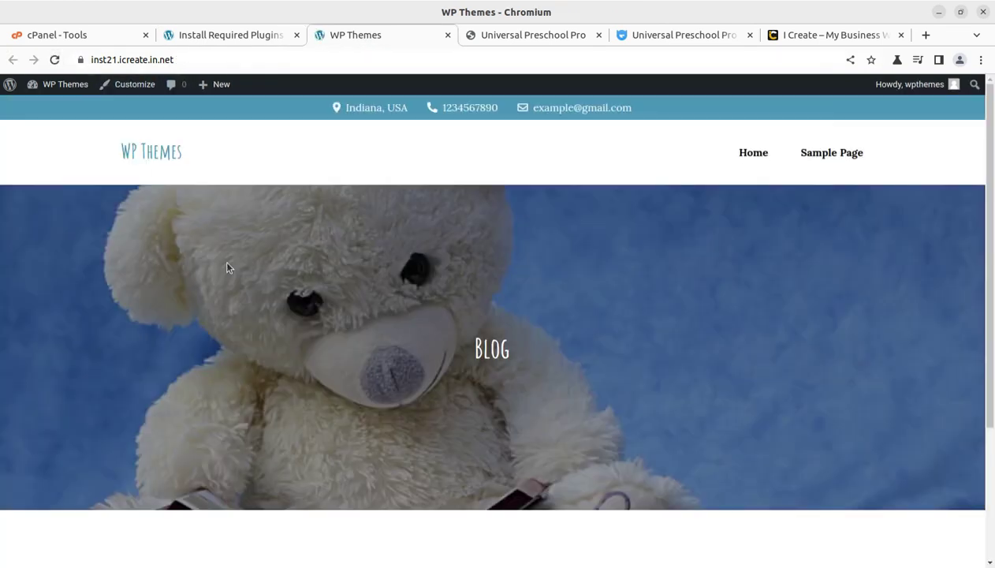
{"action": "scroll", "coordinate": [378, 300], "scroll_direction": "down", "scroll_amount": 5}
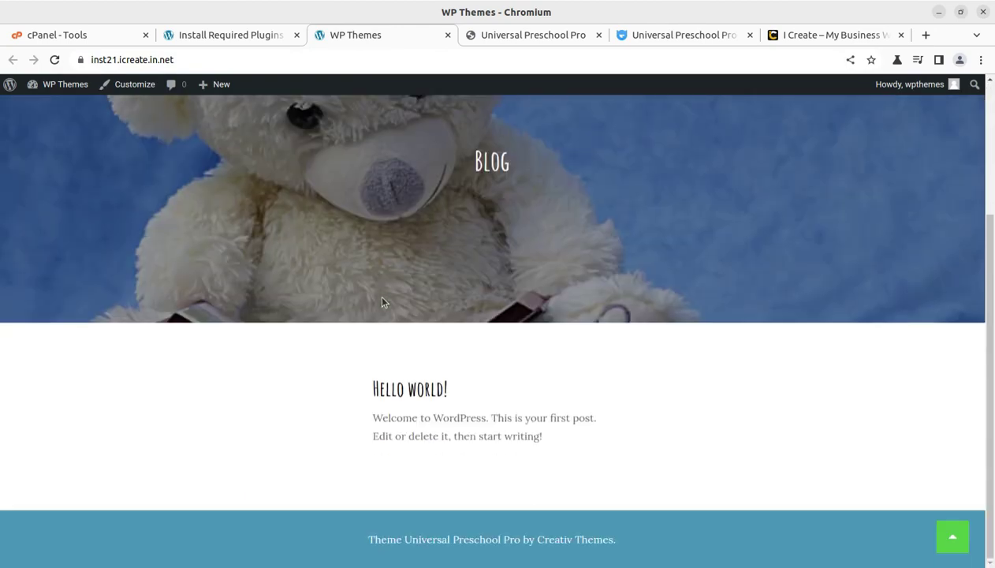
{"action": "scroll", "coordinate": [381, 304], "scroll_direction": "up", "scroll_amount": 3}
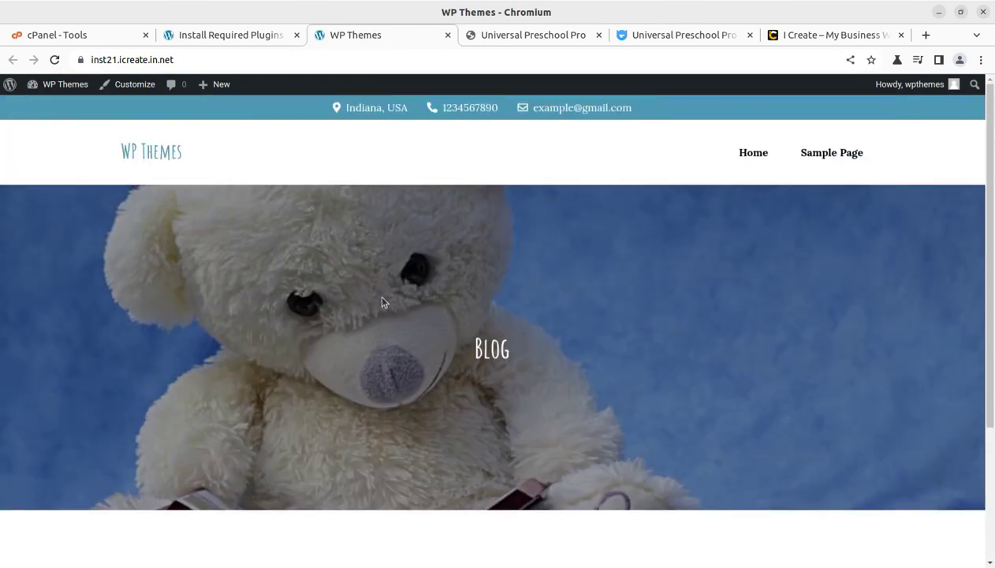
{"action": "scroll", "coordinate": [381, 302], "scroll_direction": "down", "scroll_amount": 3}
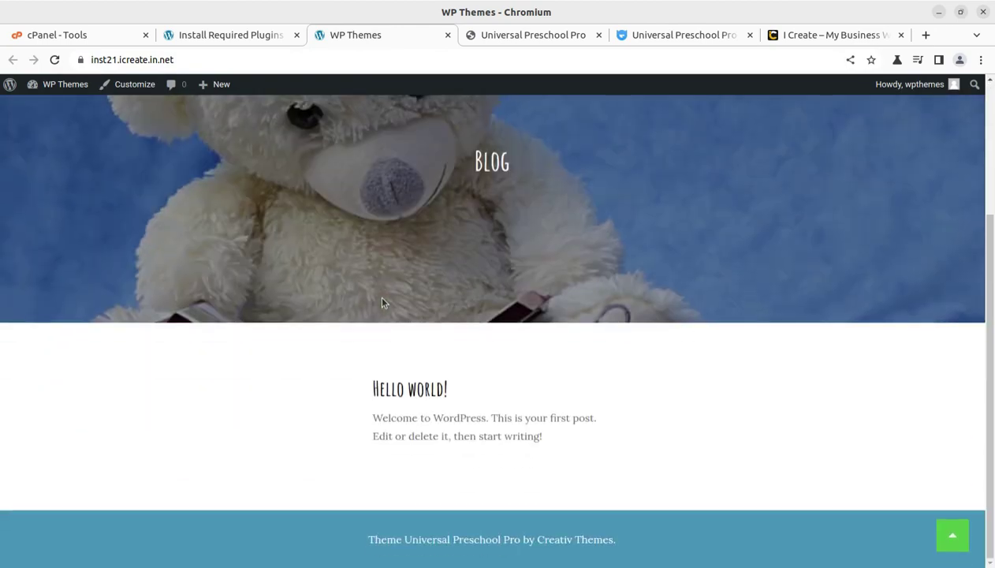
{"action": "scroll", "coordinate": [382, 303], "scroll_direction": "up", "scroll_amount": 3}
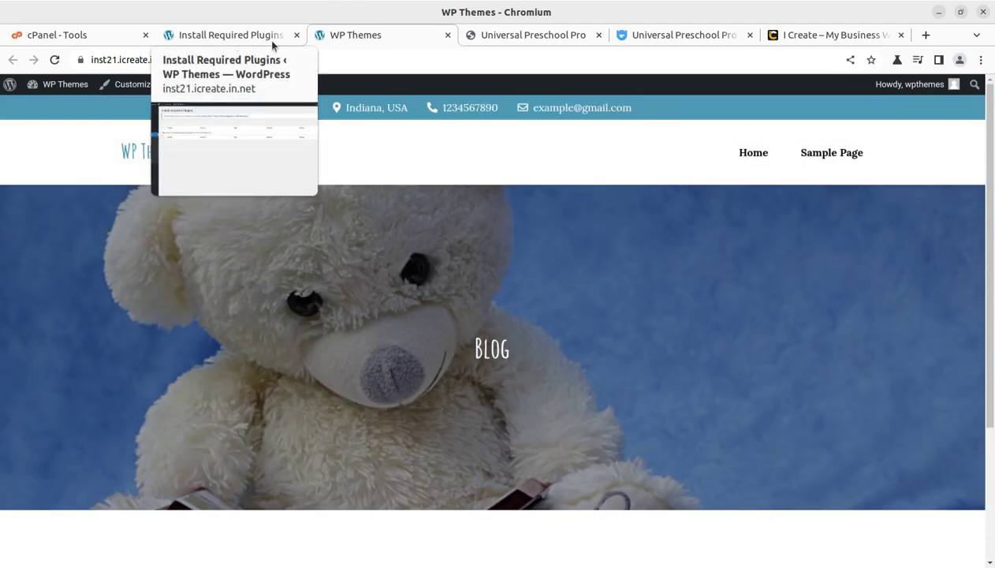
View the Universal Preschool Pro demo's home page to compare it with the site's front page
{"action": "left_click", "coordinate": [581, 34]}
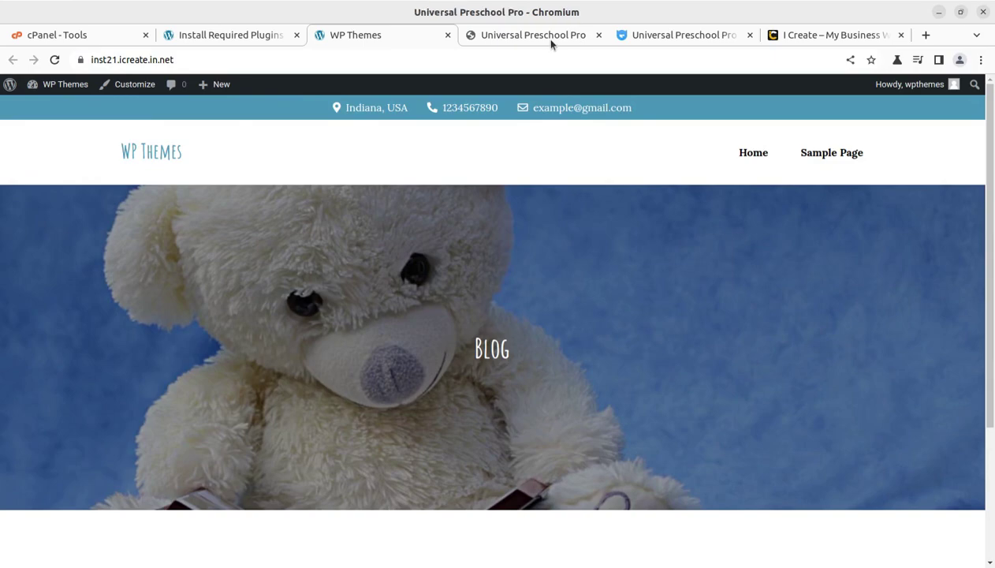
{"action": "scroll", "coordinate": [449, 348], "scroll_direction": "down", "scroll_amount": 10}
{"action": "scroll", "coordinate": [455, 357], "scroll_direction": "up", "scroll_amount": 10}
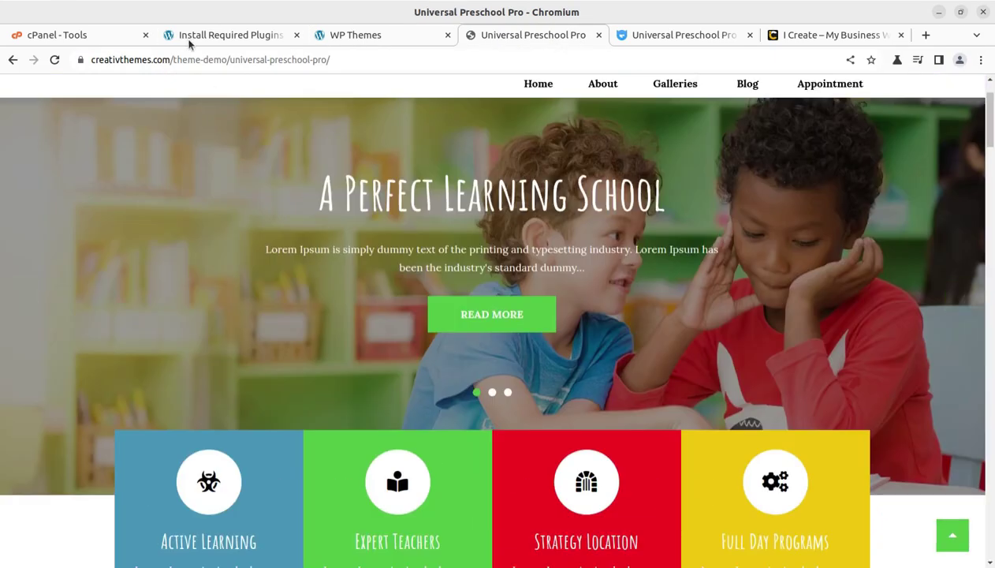
Refresh the plugin installer page, go to the site root inst21.icreate.in.net instead, and open the admin Dashboard from there
{"action": "left_click", "coordinate": [188, 43]}
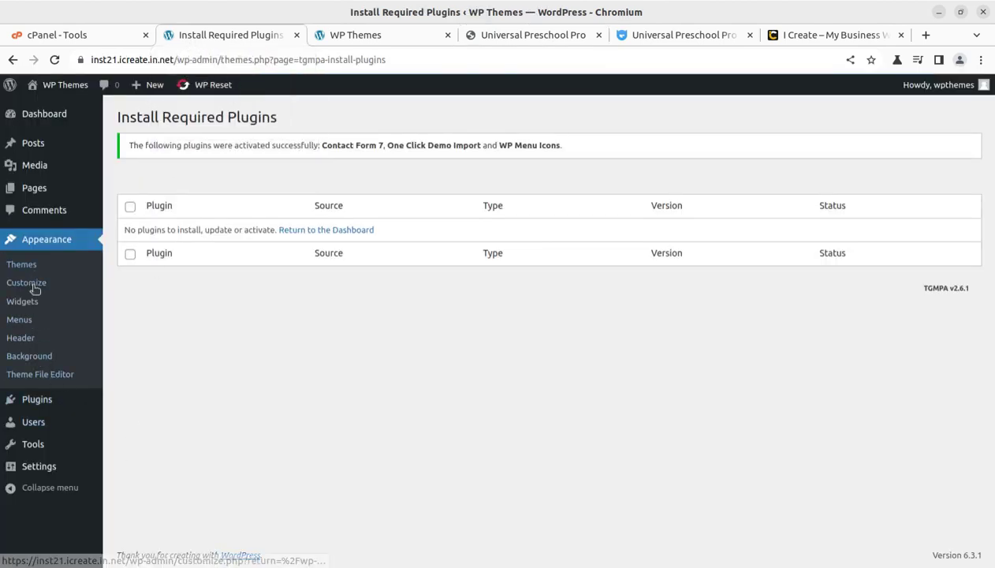
{"action": "left_click", "coordinate": [54, 59]}
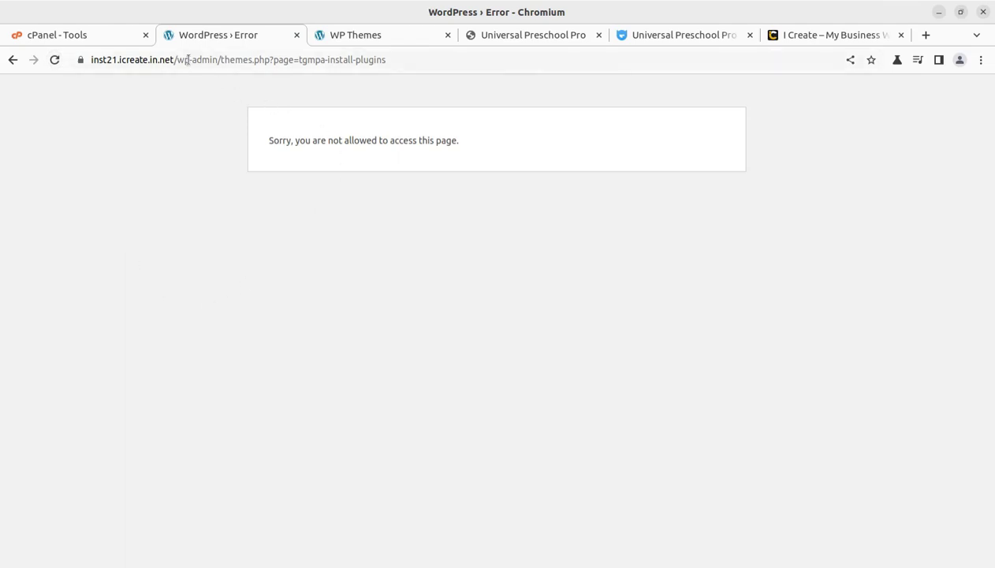
{"action": "left_click_drag", "start_coordinate": [177, 60], "coordinate": [463, 66]}
{"action": "key", "text": "BackSpace"}
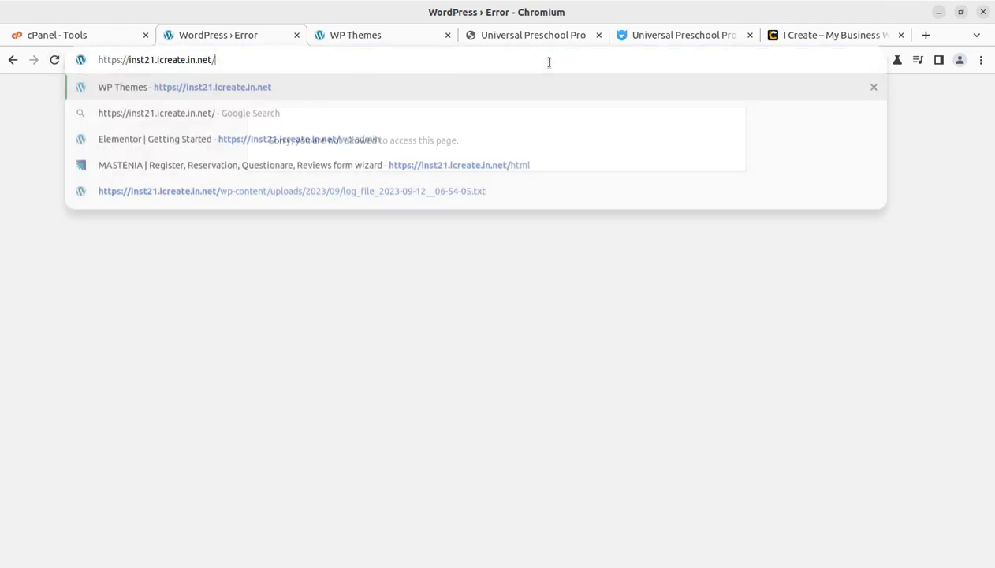
{"action": "key", "text": "Return"}
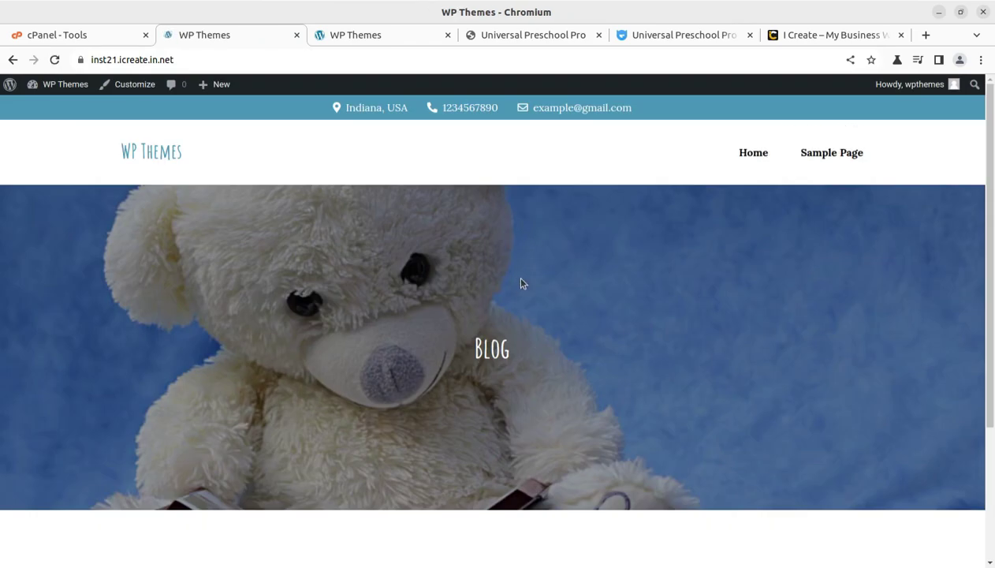
{"action": "mouse_move", "coordinate": [67, 87]}
{"action": "left_click", "coordinate": [50, 108]}
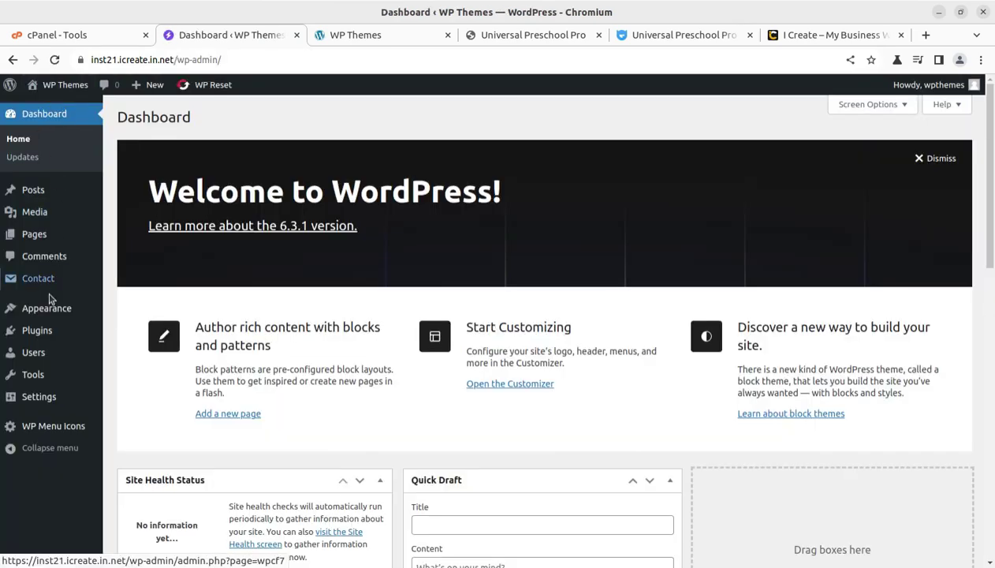
Import the Universal Preschool Pro demo data with One Click Demo Import, without adding any of the optional recommended plugins
{"action": "mouse_move", "coordinate": [63, 309]}
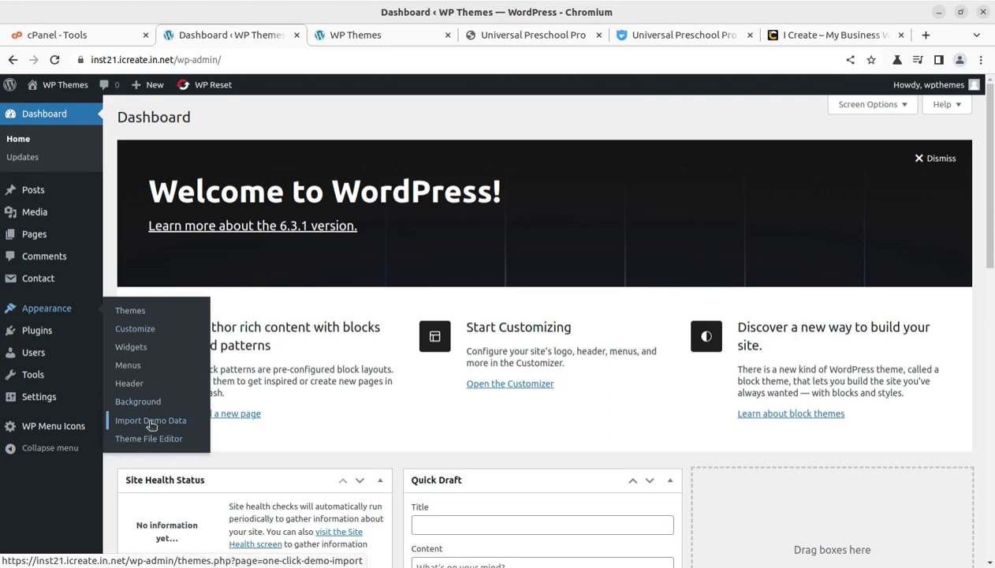
{"action": "left_click", "coordinate": [150, 420]}
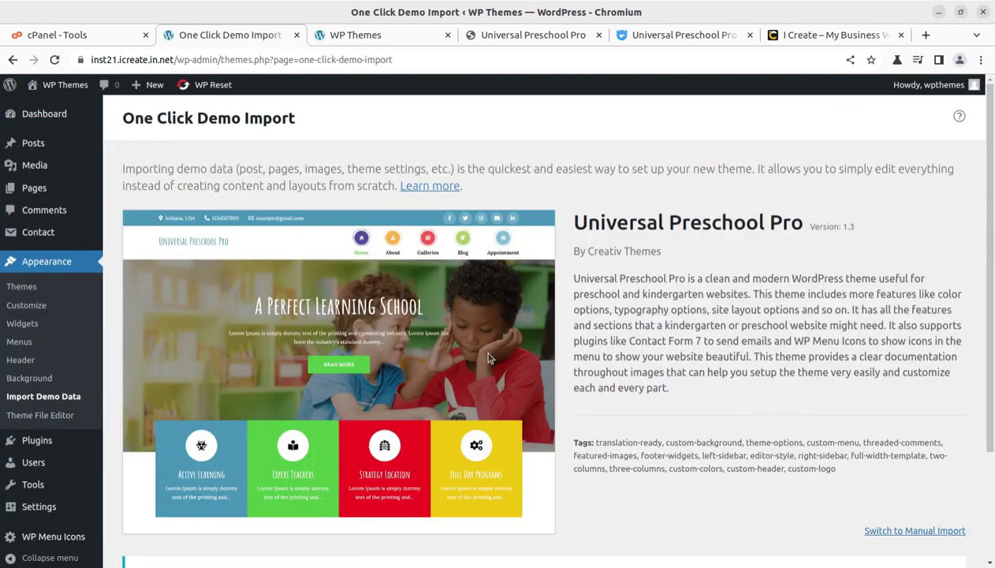
{"action": "scroll", "coordinate": [498, 346], "scroll_direction": "down", "scroll_amount": 3}
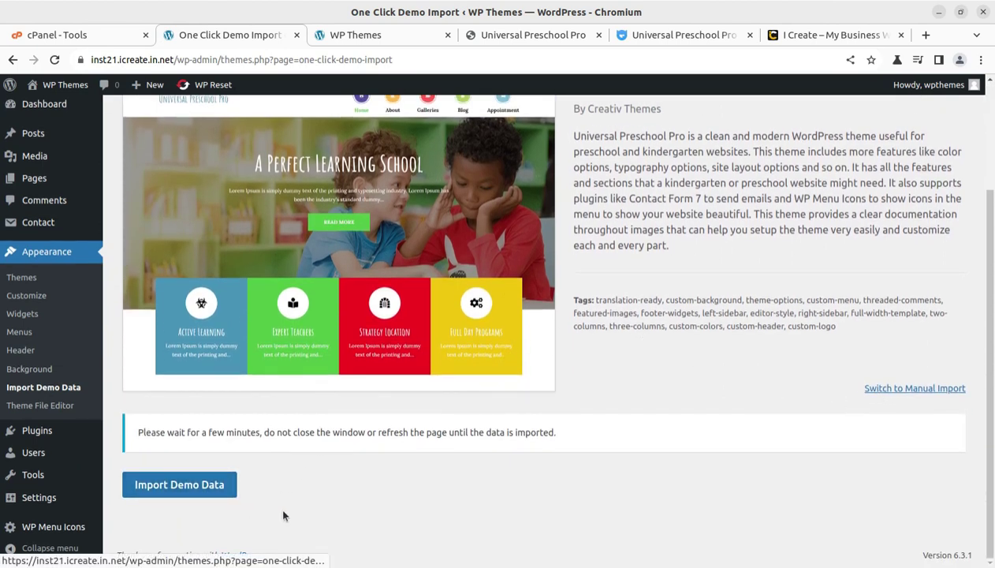
{"action": "left_click", "coordinate": [162, 487]}
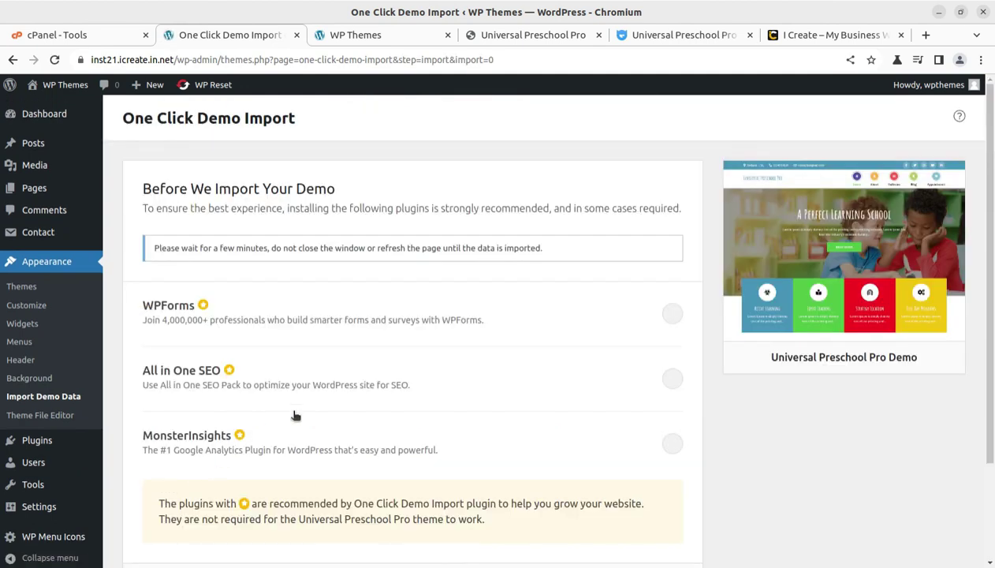
{"action": "scroll", "coordinate": [472, 364], "scroll_direction": "down", "scroll_amount": 3}
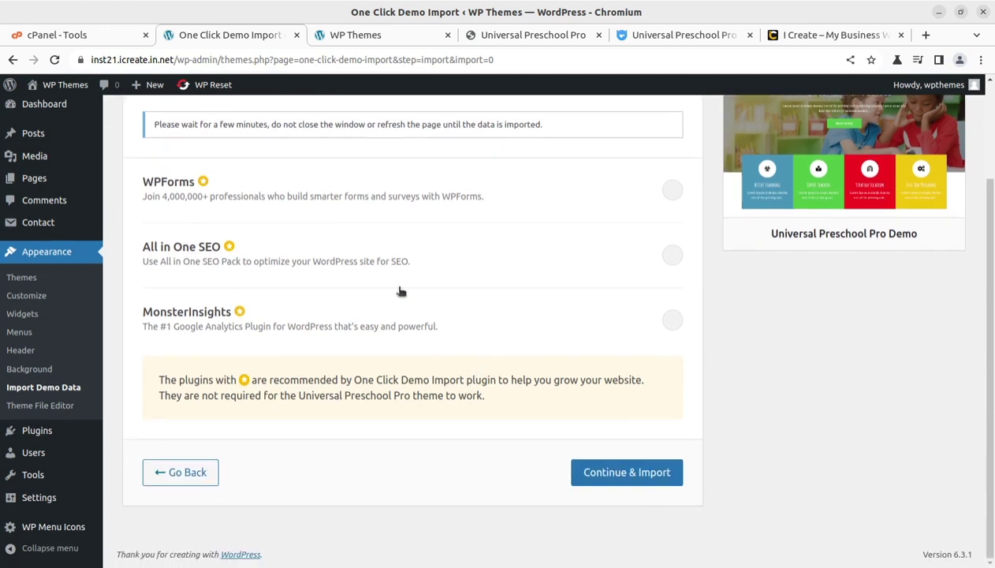
{"action": "left_click", "coordinate": [612, 474]}
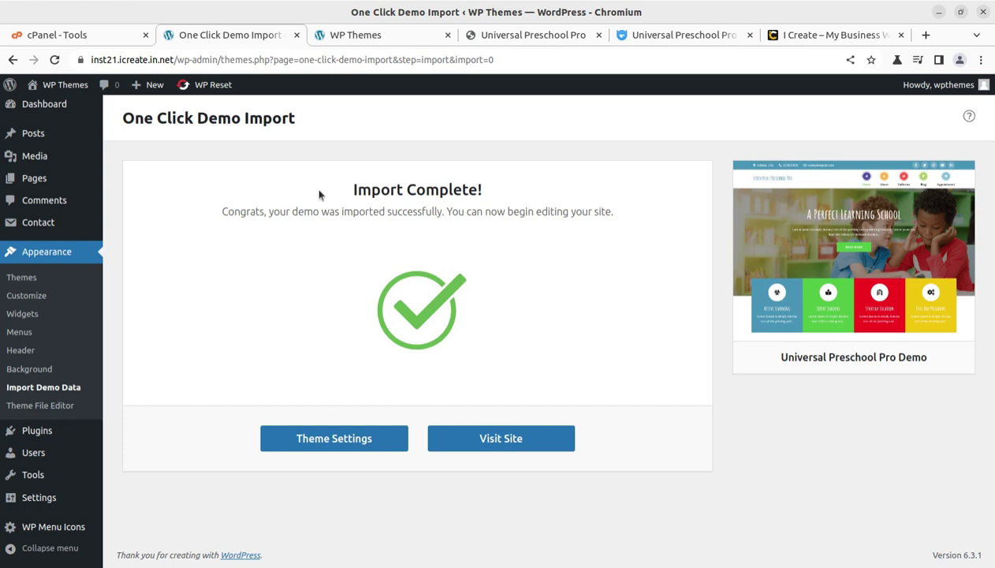
{"action": "left_click_drag", "start_coordinate": [353, 189], "coordinate": [483, 191]}
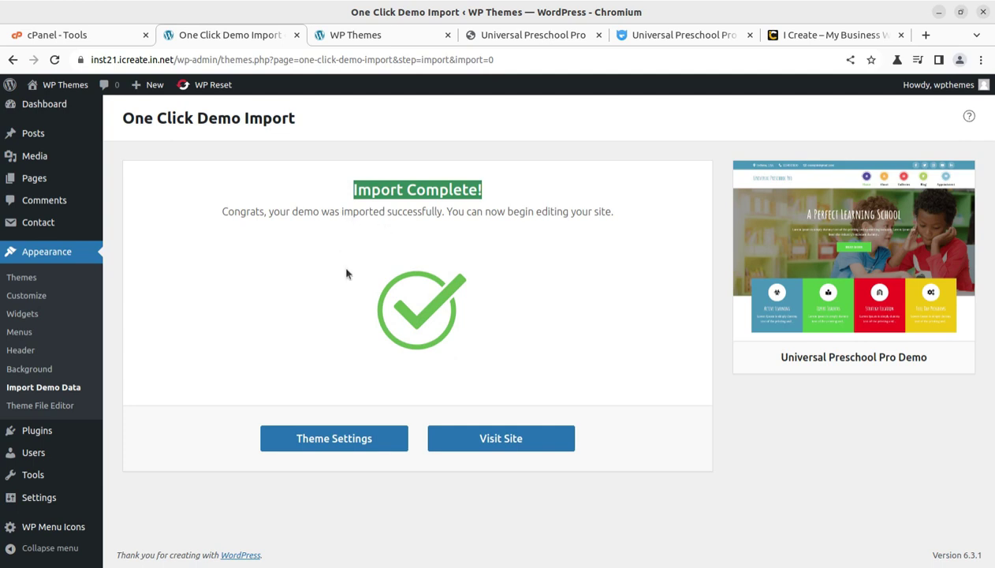
Visit the site after the demo import and examine the home page's banner, service boxes, gallery and class sections
{"action": "left_click", "coordinate": [477, 443]}
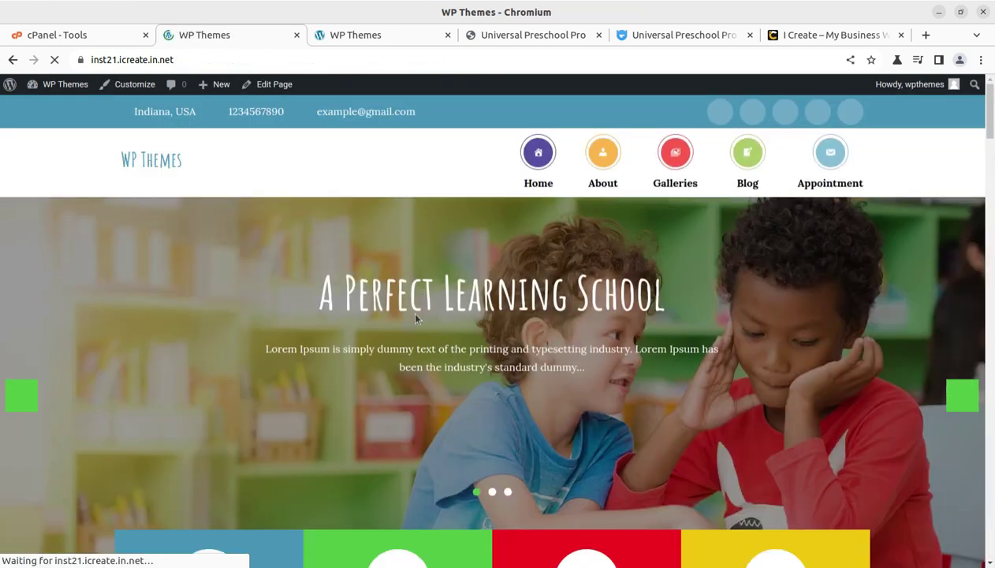
{"action": "scroll", "coordinate": [383, 268], "scroll_direction": "down", "scroll_amount": 8}
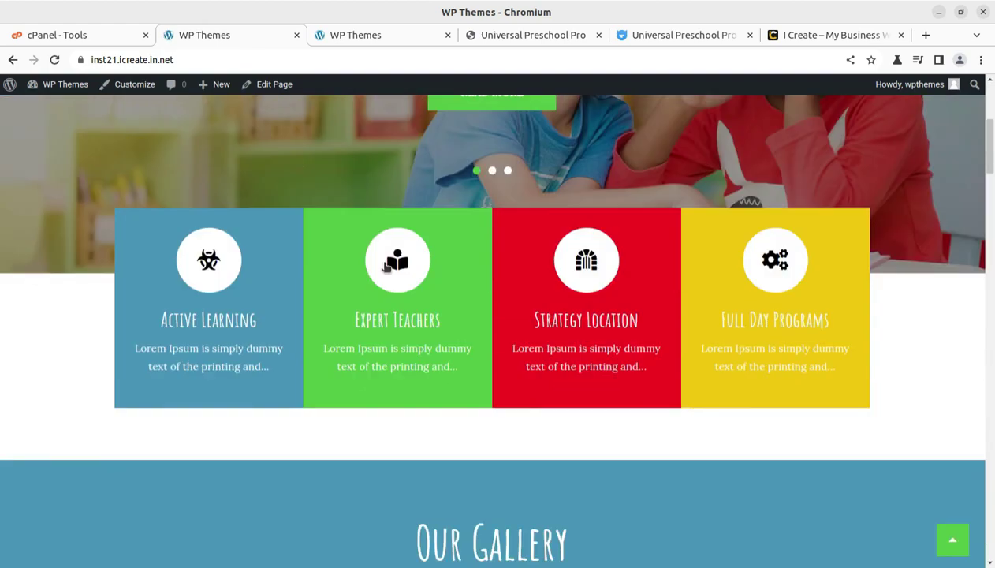
{"action": "scroll", "coordinate": [444, 355], "scroll_direction": "down", "scroll_amount": 8}
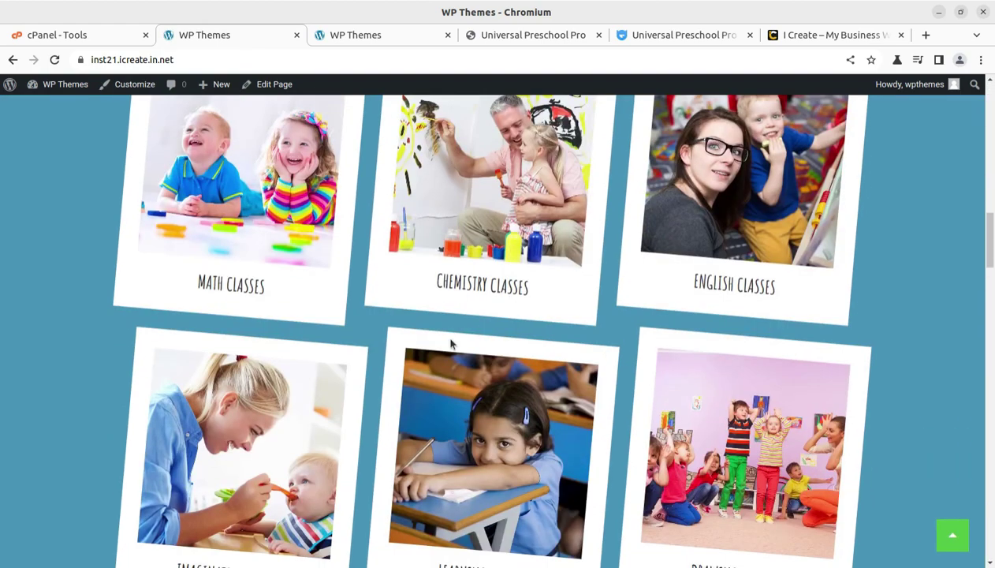
{"action": "scroll", "coordinate": [451, 343], "scroll_direction": "down", "scroll_amount": 10}
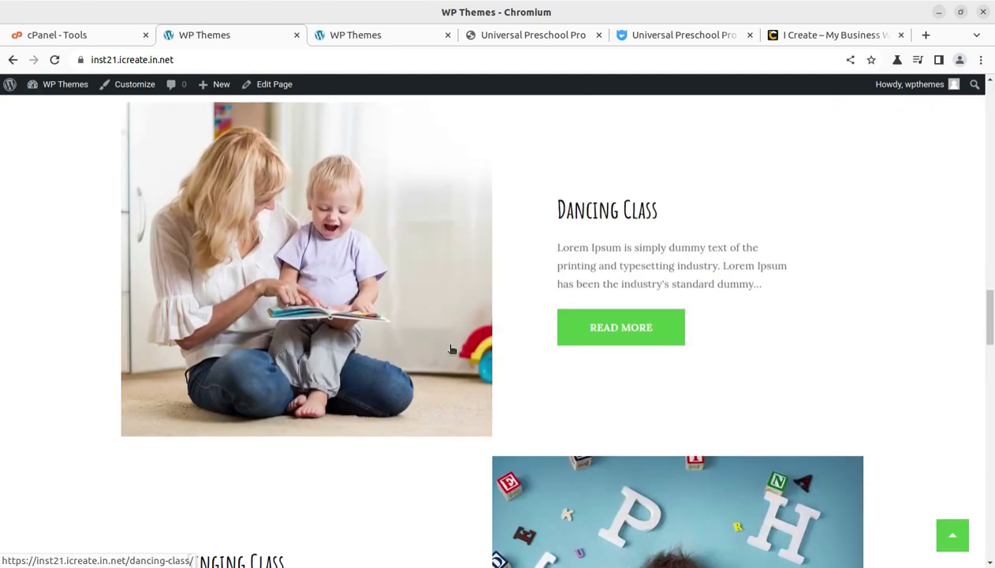
View the site's Dancing Class, About, Galleries and Blog pages one after another
{"action": "left_click", "coordinate": [592, 332]}
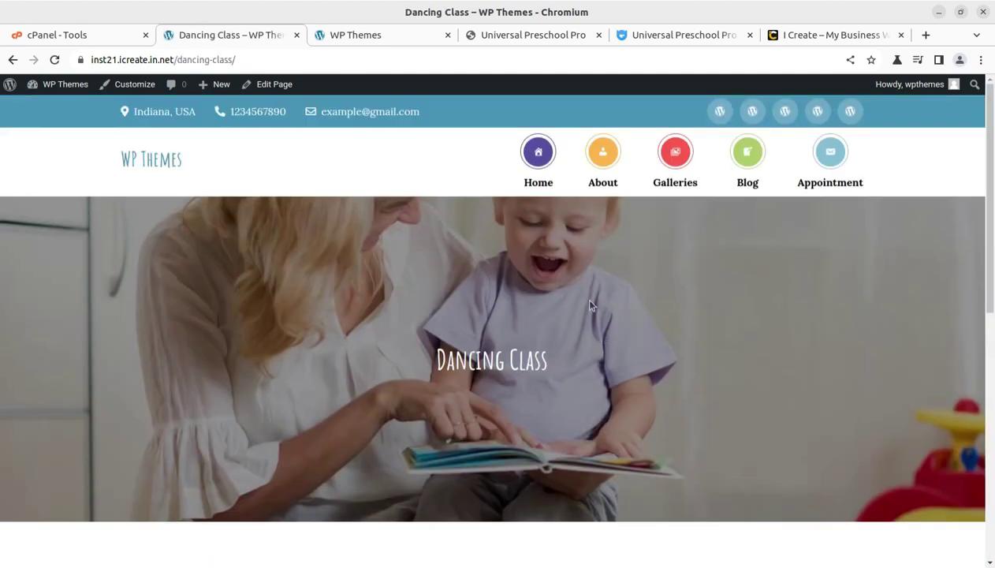
{"action": "left_click", "coordinate": [595, 169]}
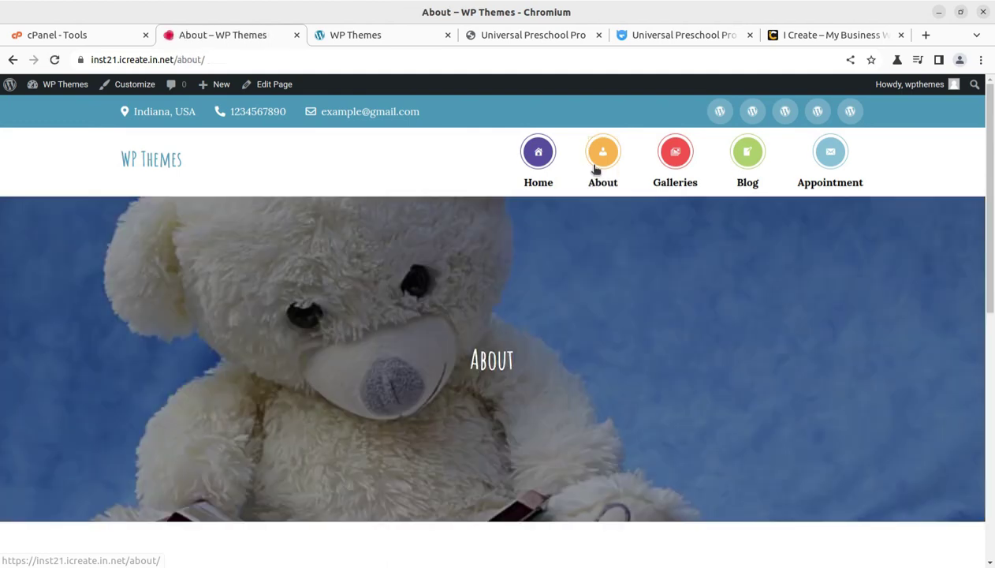
{"action": "left_click", "coordinate": [670, 170]}
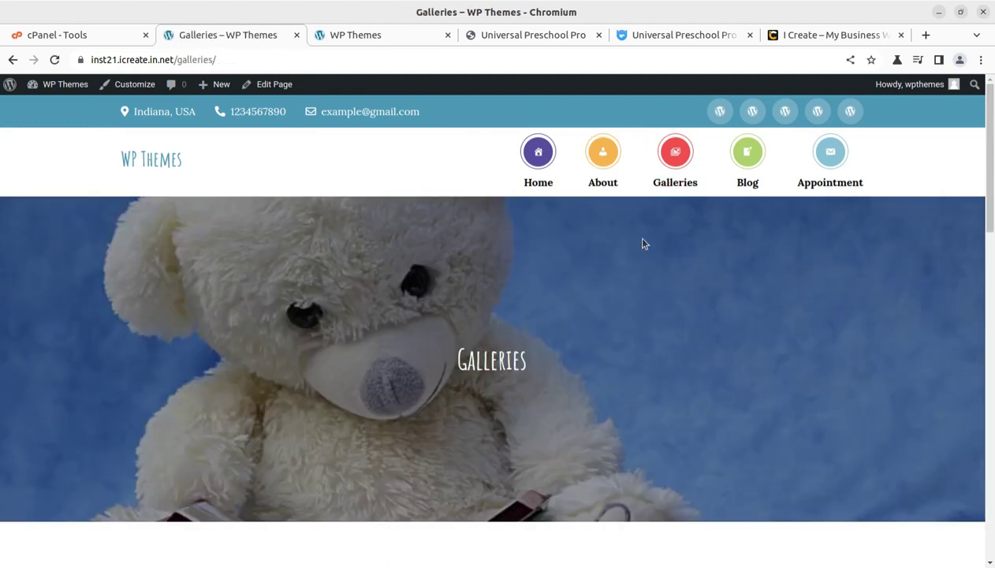
{"action": "left_click", "coordinate": [751, 155]}
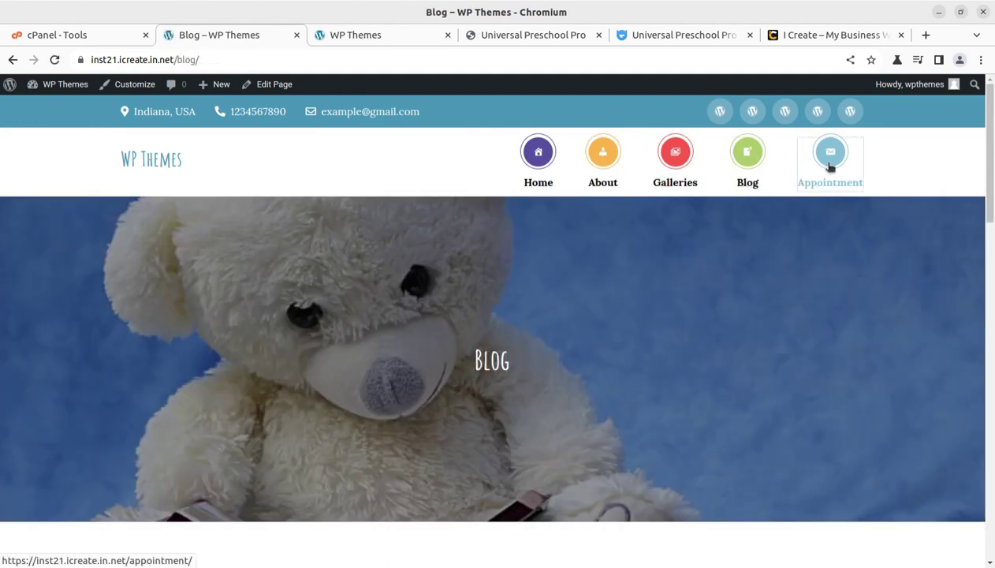
Open the Appointment page and check the name, email and subject fields of its Leave A Message form
{"action": "left_click", "coordinate": [830, 162]}
{"action": "scroll", "coordinate": [590, 253], "scroll_direction": "down", "scroll_amount": 4}
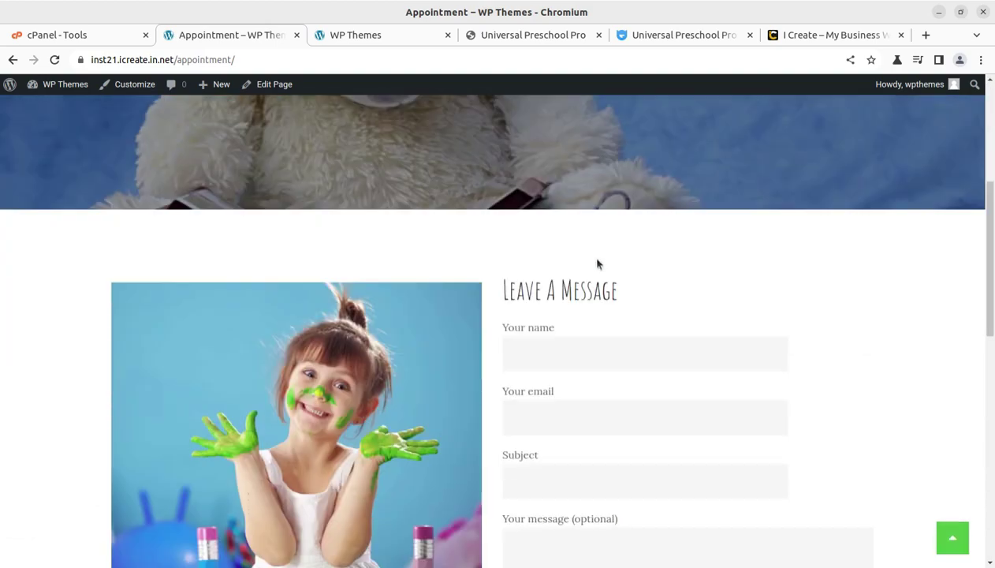
{"action": "scroll", "coordinate": [584, 248], "scroll_direction": "up", "scroll_amount": 2}
{"action": "scroll", "coordinate": [582, 242], "scroll_direction": "down", "scroll_amount": 4}
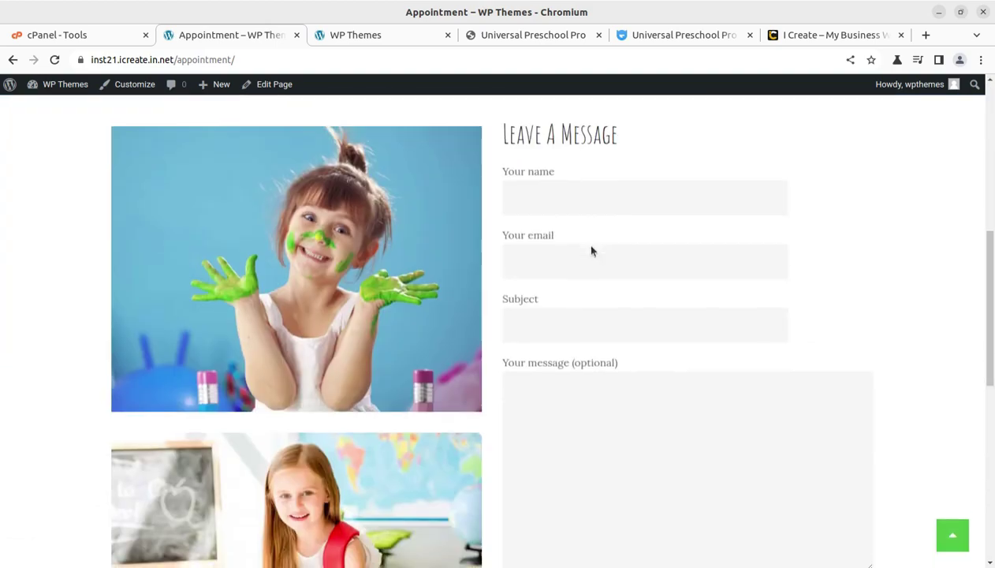
{"action": "left_click", "coordinate": [529, 200]}
{"action": "left_click", "coordinate": [529, 254]}
{"action": "left_click", "coordinate": [533, 318]}
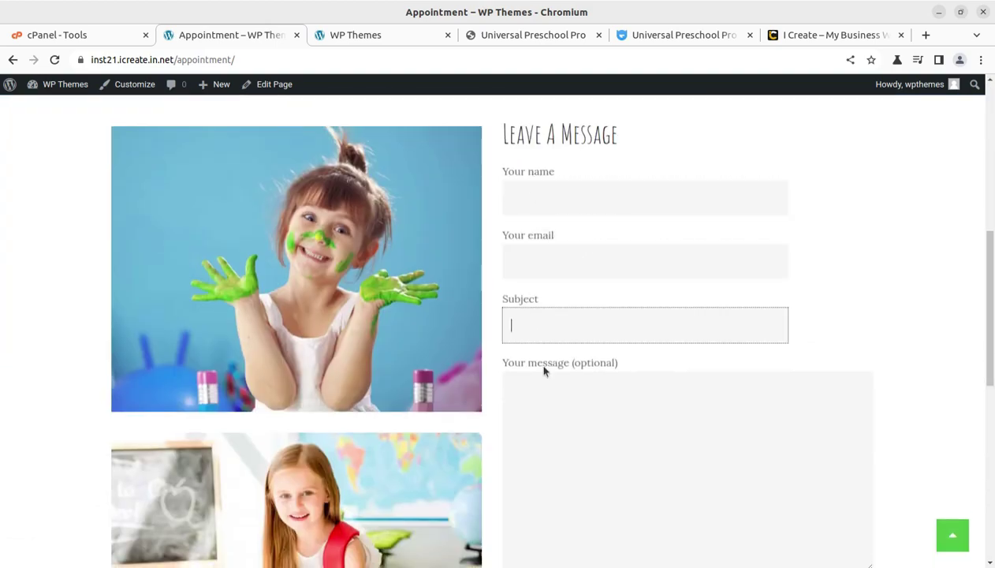
View the Dancing category archive from the Appointment page's footer and open its post "Why do aerobicay fit children have better?"
{"action": "scroll", "coordinate": [538, 371], "scroll_direction": "down", "scroll_amount": 5}
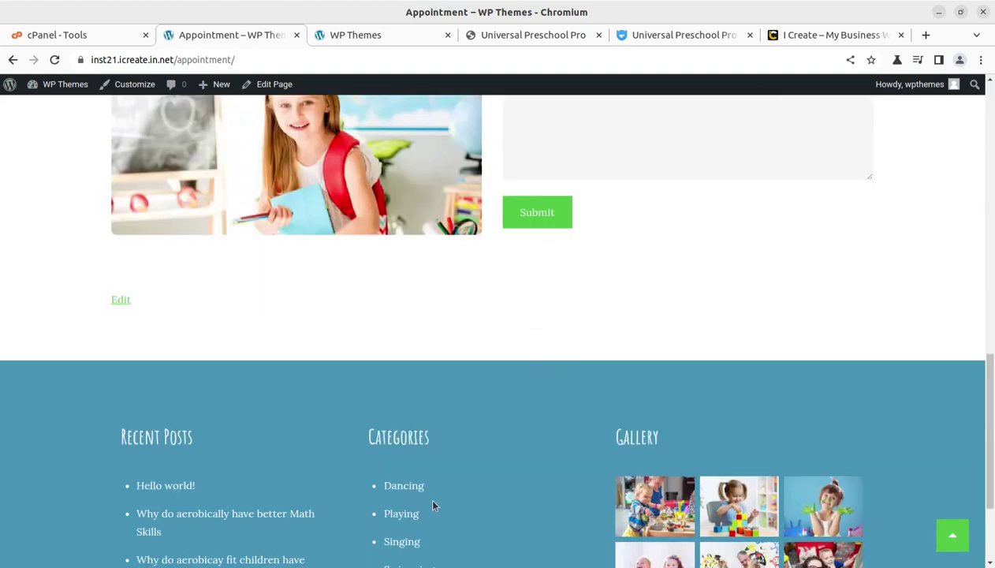
{"action": "left_click", "coordinate": [404, 486]}
{"action": "scroll", "coordinate": [411, 426], "scroll_direction": "down", "scroll_amount": 7}
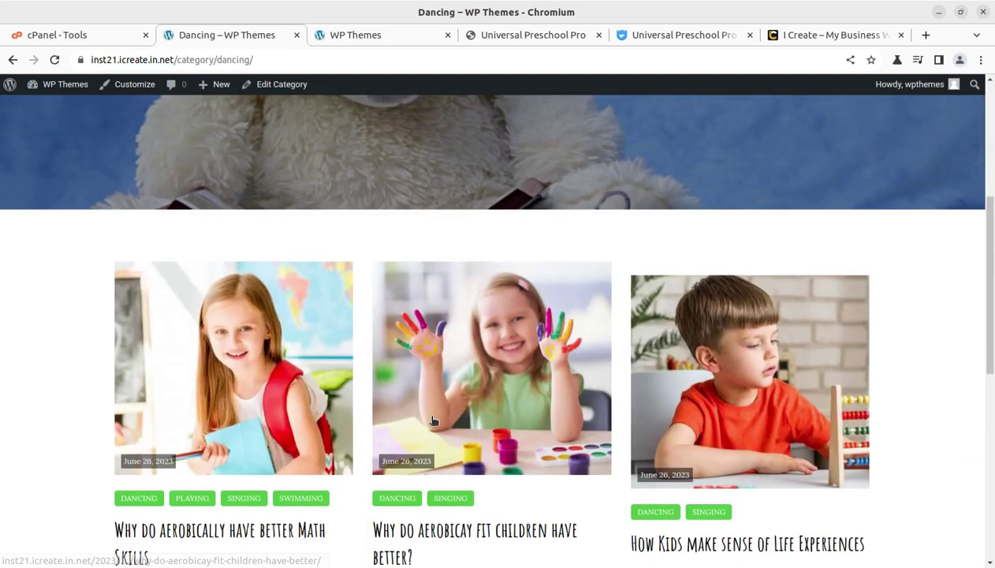
{"action": "left_click", "coordinate": [421, 193]}
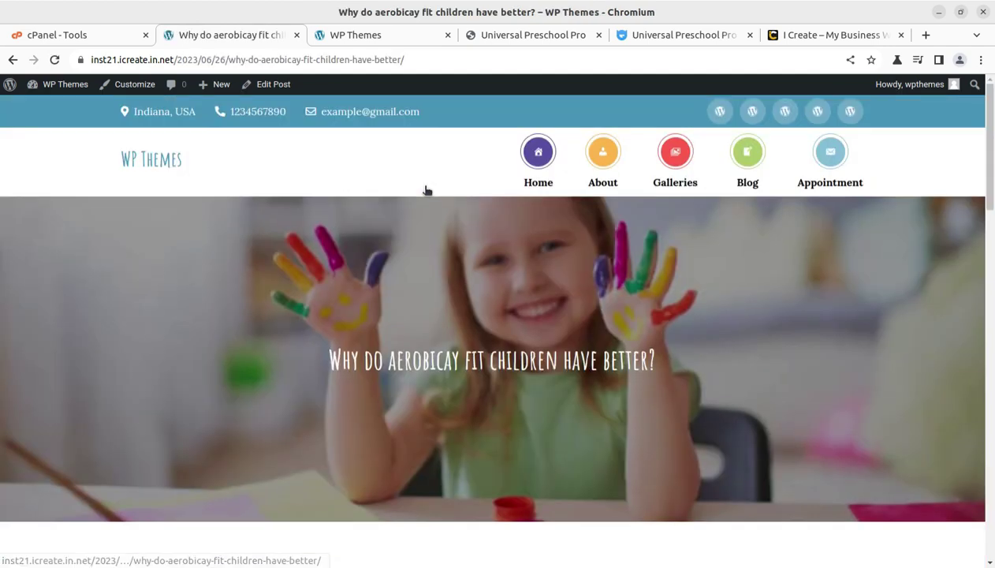
Return to the home page, examine its service boxes, and view the Active Learning page down to the footer
{"action": "left_click", "coordinate": [535, 153]}
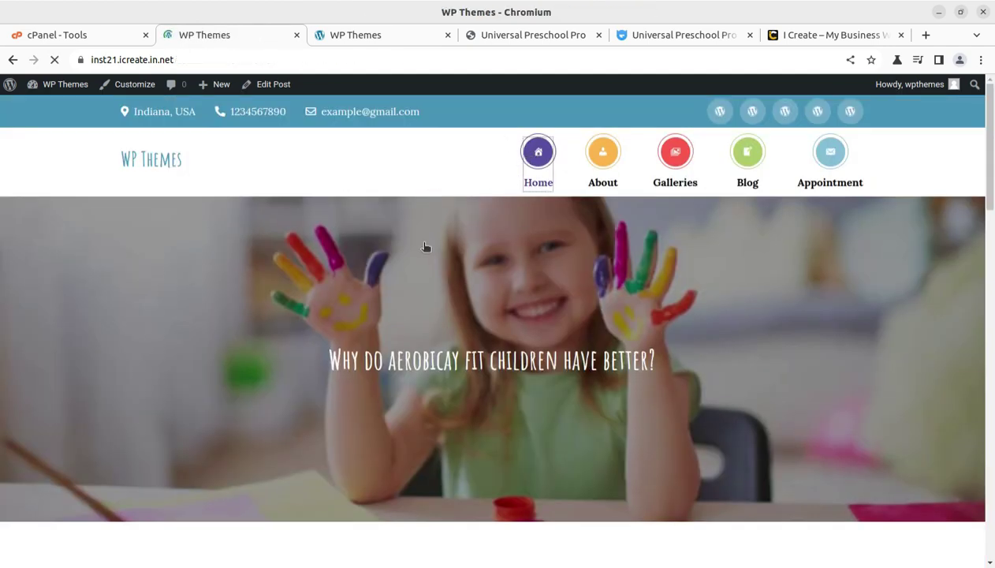
{"action": "scroll", "coordinate": [462, 249], "scroll_direction": "down", "scroll_amount": 1}
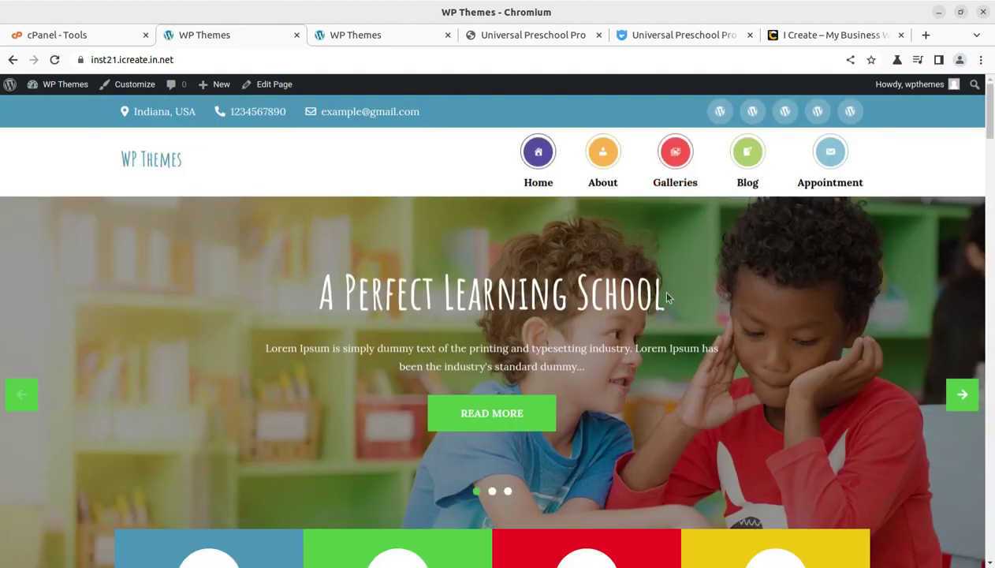
{"action": "scroll", "coordinate": [448, 347], "scroll_direction": "down", "scroll_amount": 3}
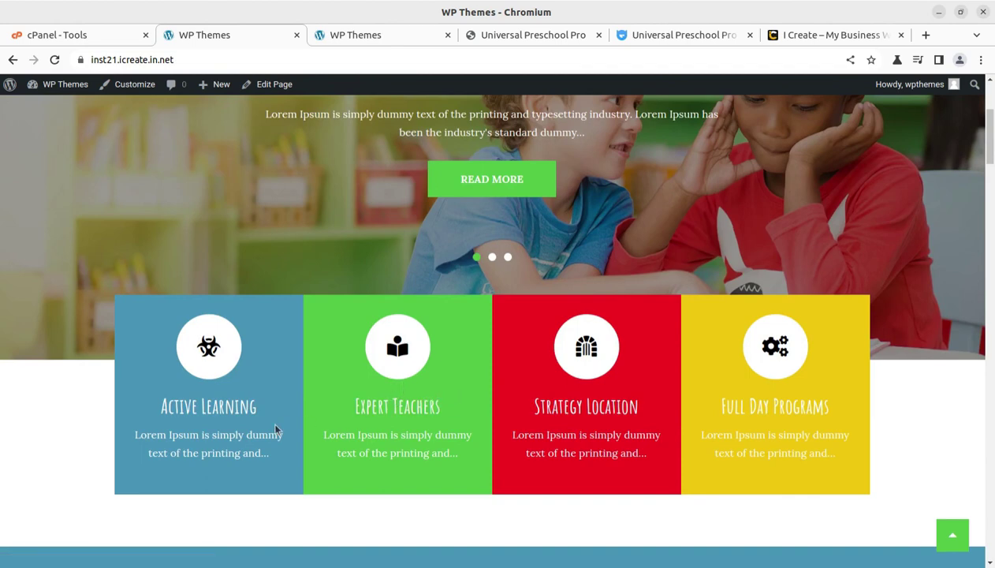
{"action": "left_click", "coordinate": [221, 411]}
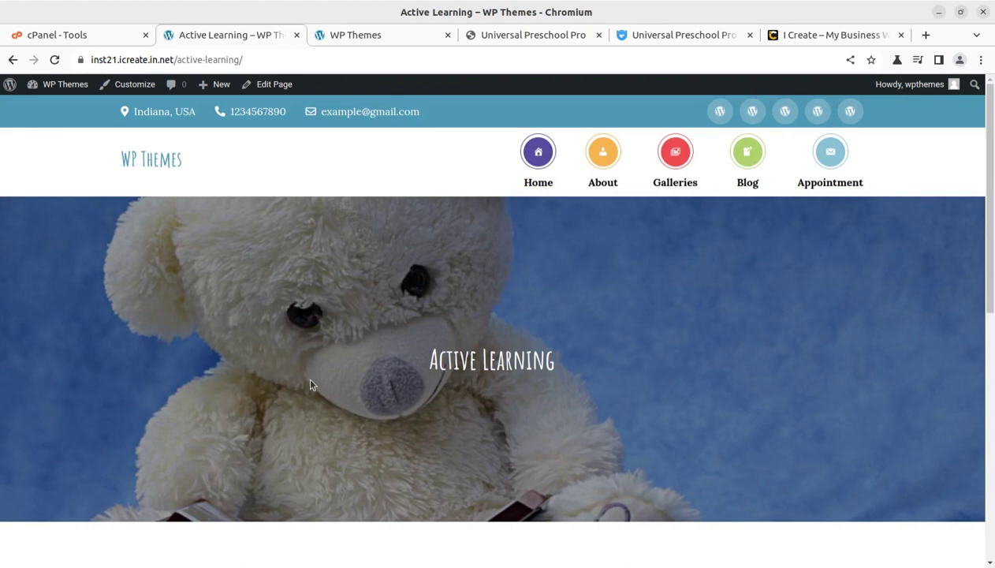
{"action": "scroll", "coordinate": [555, 370], "scroll_direction": "down", "scroll_amount": 7}
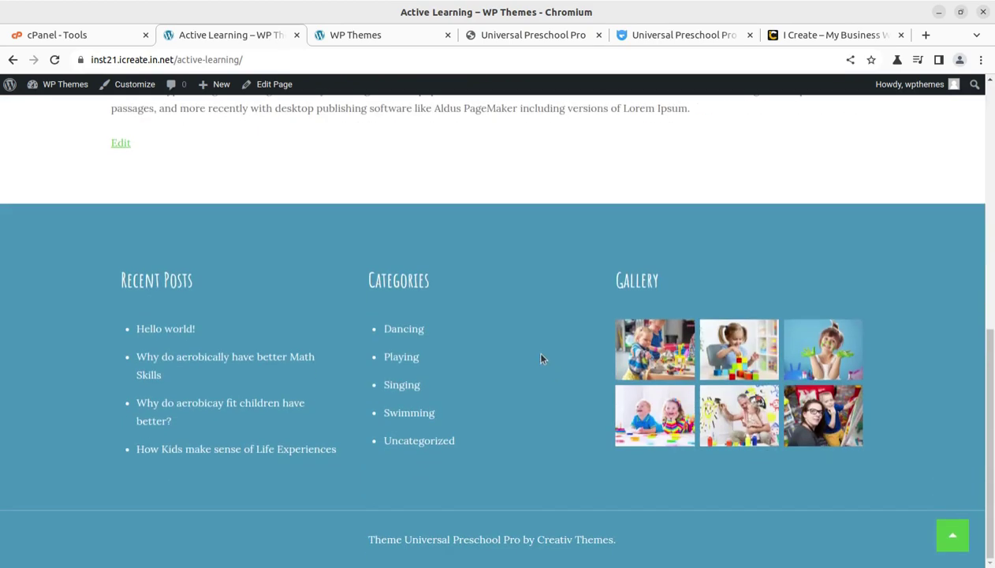
{"action": "scroll", "coordinate": [541, 359], "scroll_direction": "up", "scroll_amount": 8}
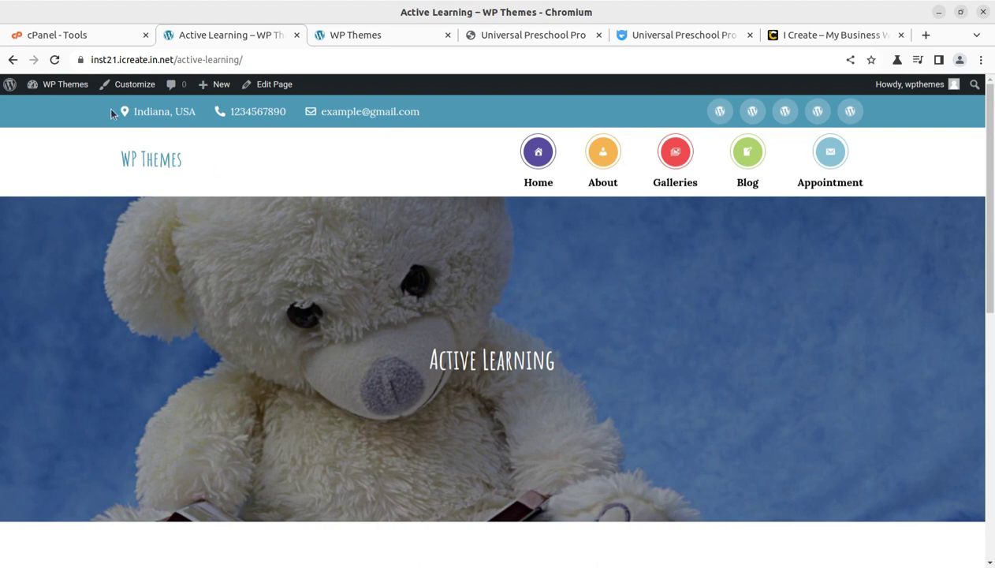
{"action": "left_click", "coordinate": [75, 39]}
{"action": "scroll", "coordinate": [486, 371], "scroll_direction": "up", "scroll_amount": 10}
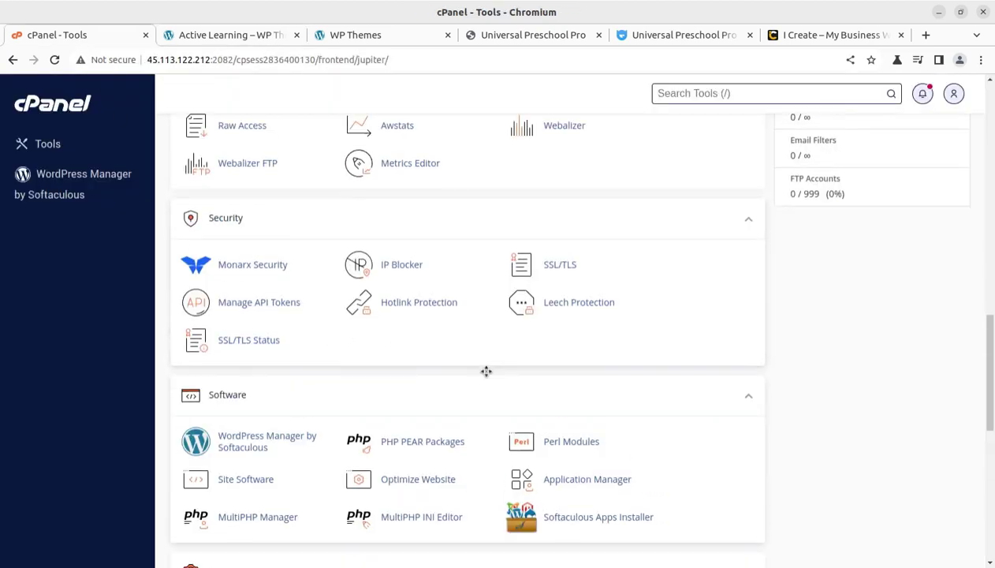
{"action": "scroll", "coordinate": [486, 376], "scroll_direction": "up", "scroll_amount": 2}
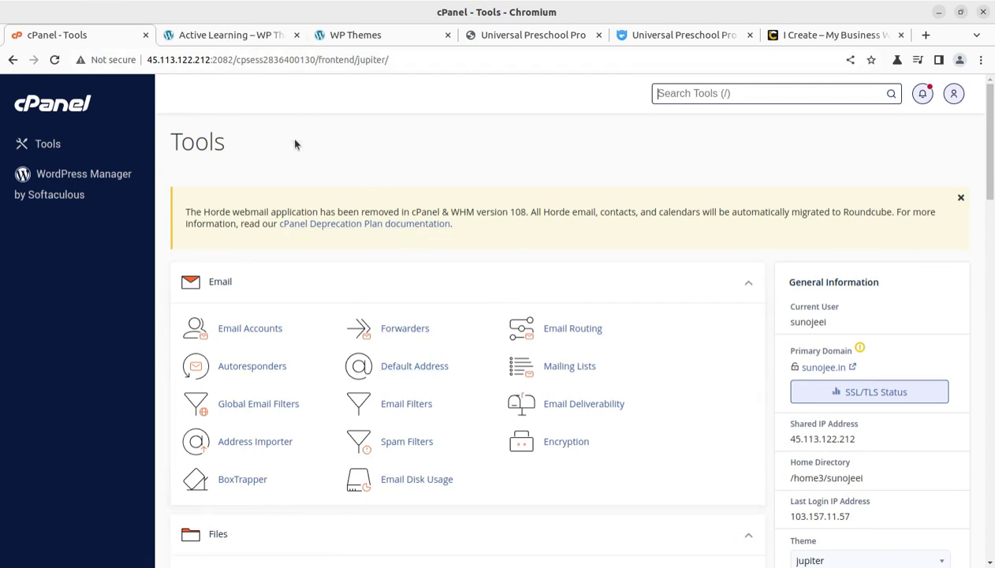
{"action": "left_click", "coordinate": [231, 35]}
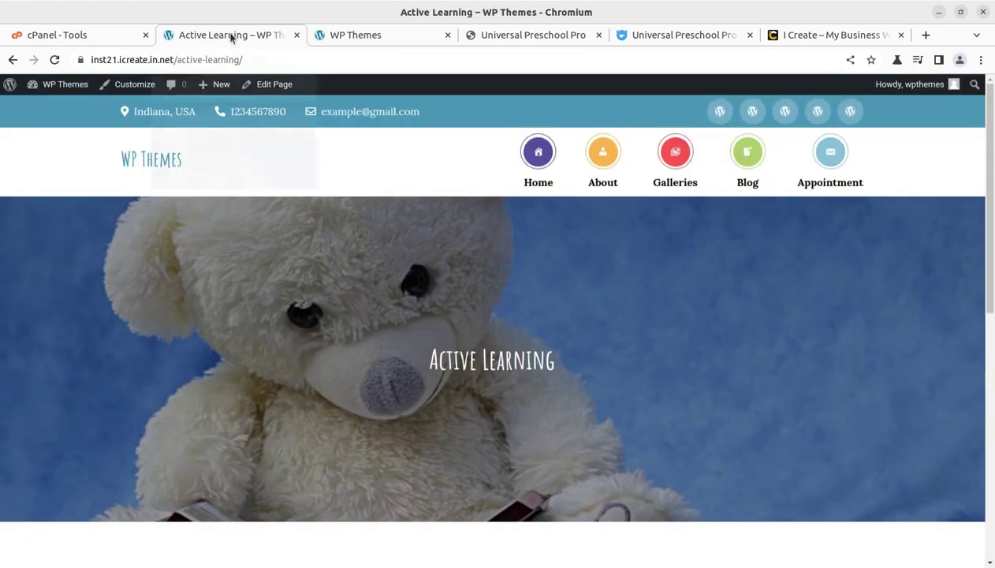
View the site's About and Galleries pages again, and look through the posts on the Blog page
{"action": "left_click", "coordinate": [597, 154]}
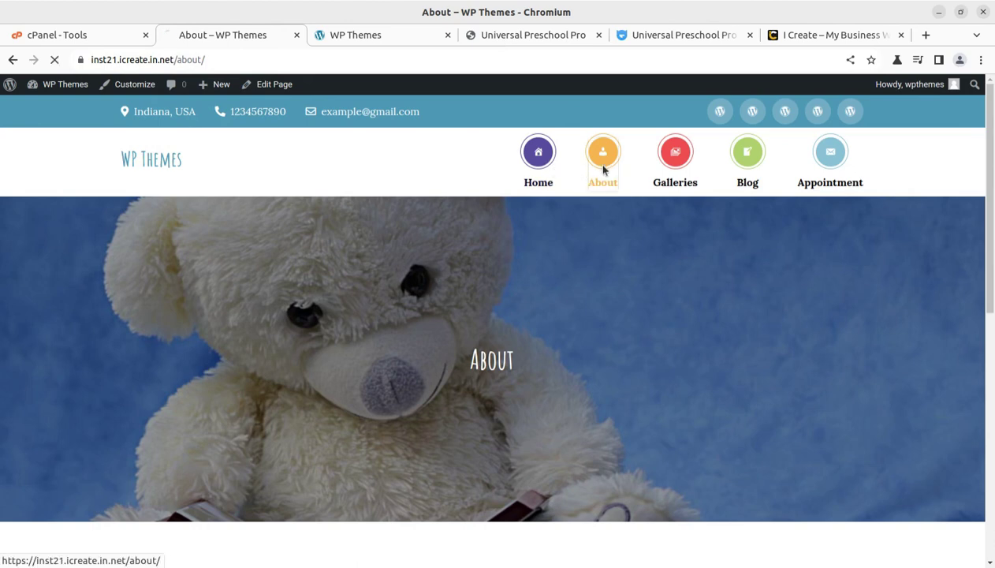
{"action": "left_click", "coordinate": [674, 167]}
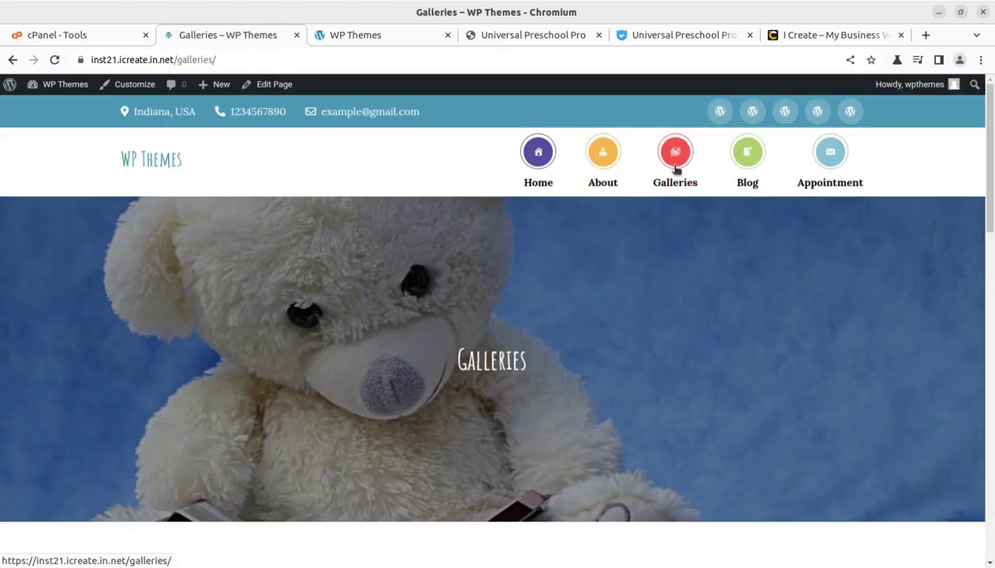
{"action": "left_click", "coordinate": [742, 166]}
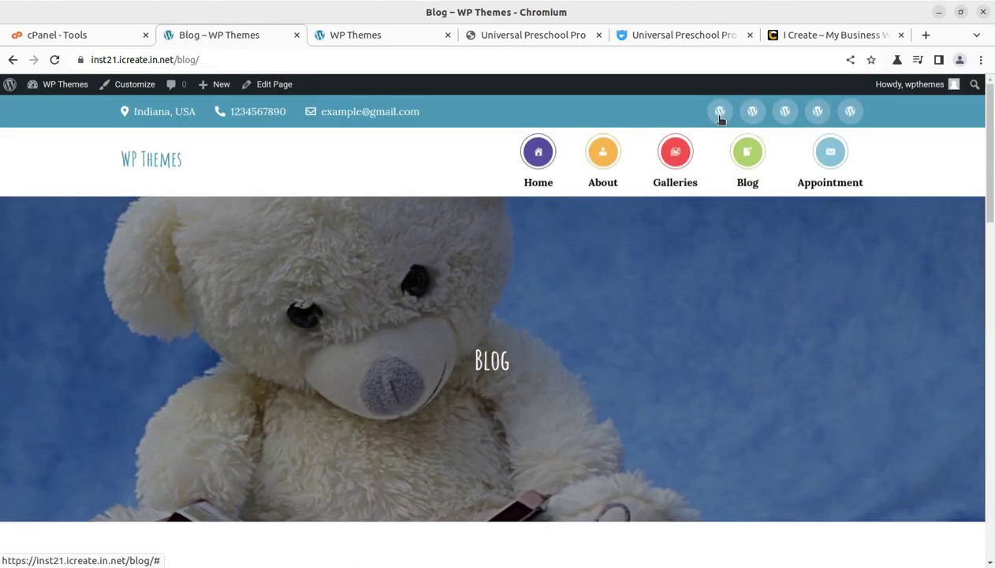
{"action": "scroll", "coordinate": [368, 329], "scroll_direction": "down", "scroll_amount": 5}
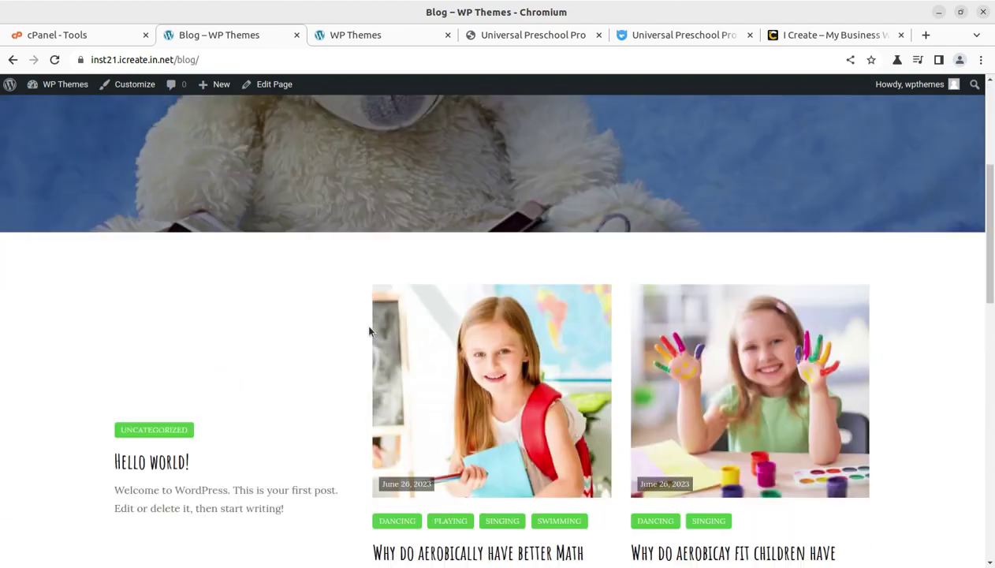
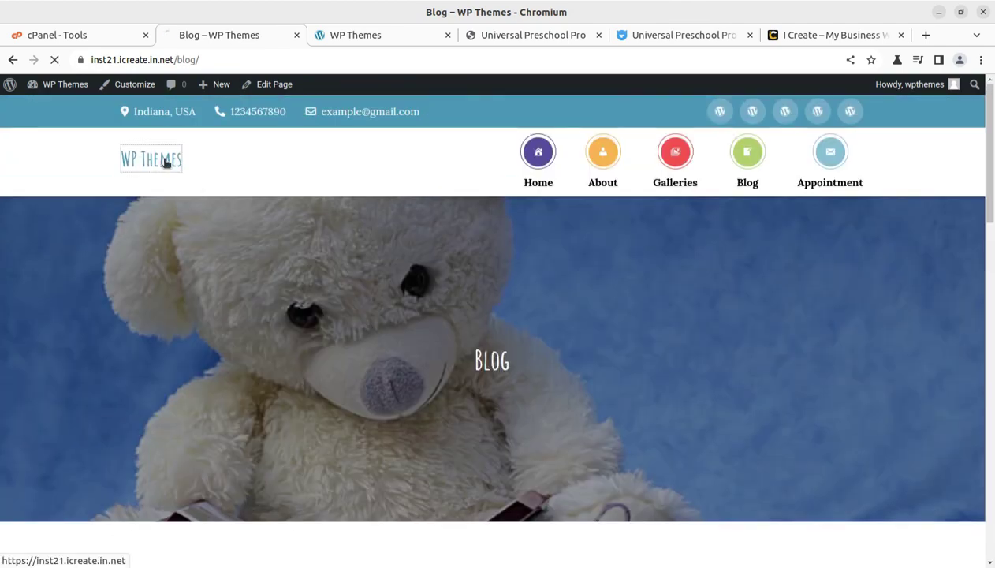
Go to the WordPress dashboard and examine the WP Menu Icons plugin's Welcome page and icon library settings
{"action": "mouse_move", "coordinate": [61, 87]}
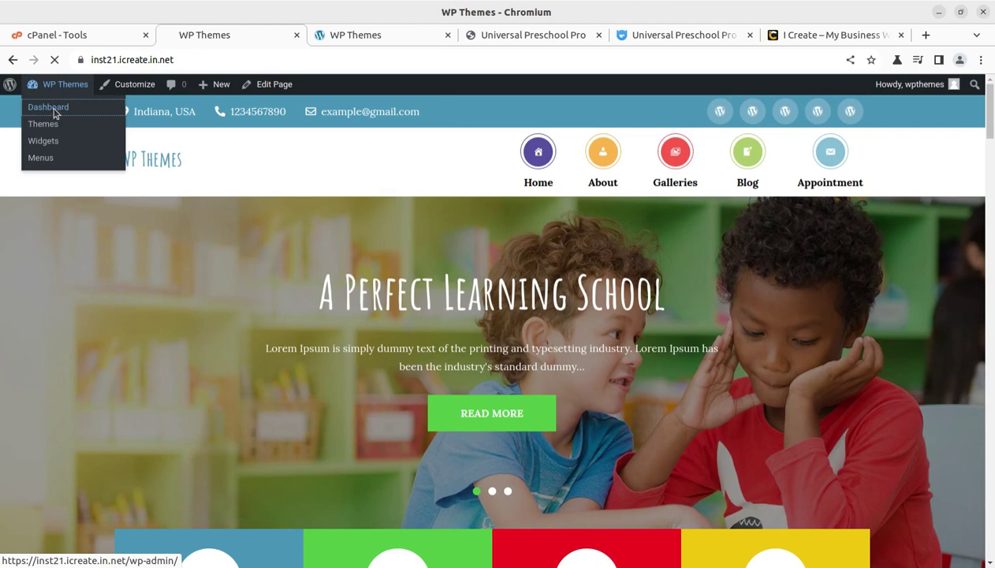
{"action": "left_click", "coordinate": [57, 106]}
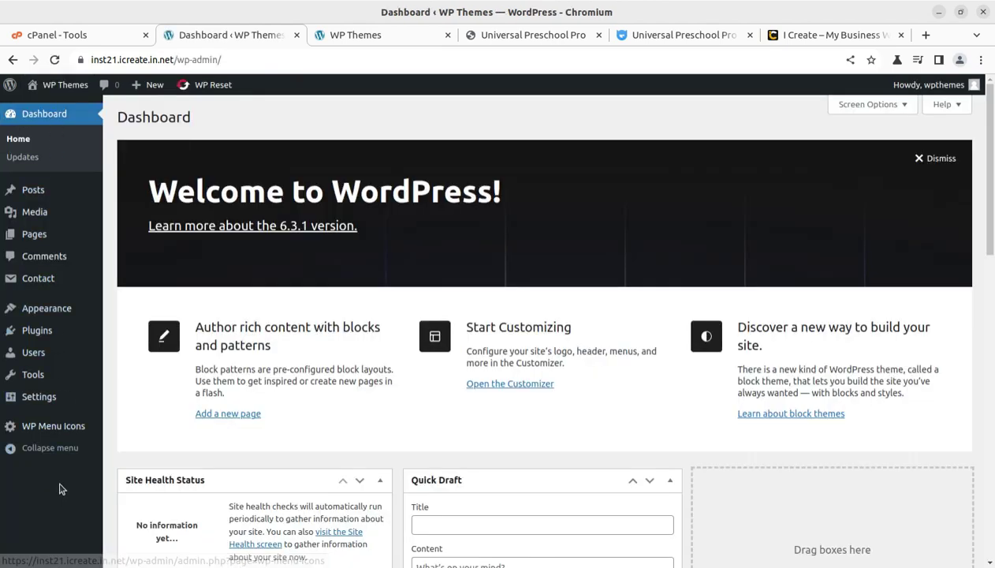
{"action": "mouse_move", "coordinate": [58, 319]}
{"action": "mouse_move", "coordinate": [50, 430]}
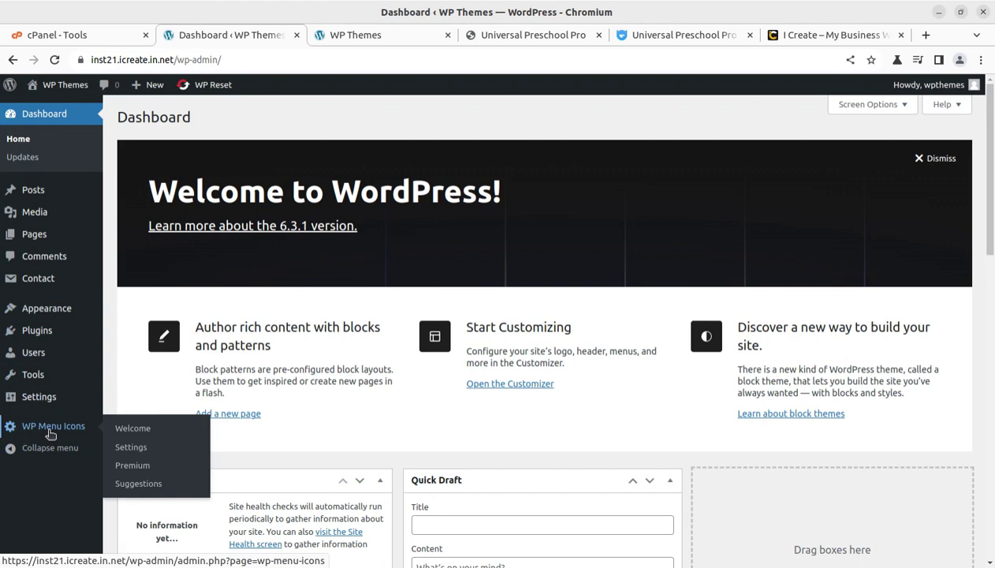
{"action": "left_click", "coordinate": [128, 434]}
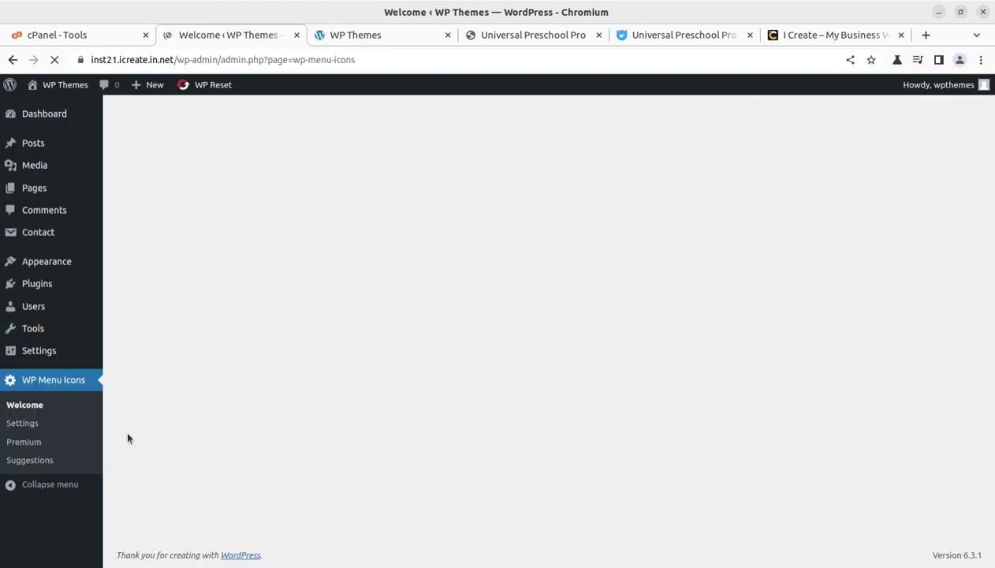
{"action": "scroll", "coordinate": [333, 405], "scroll_direction": "down", "scroll_amount": 5}
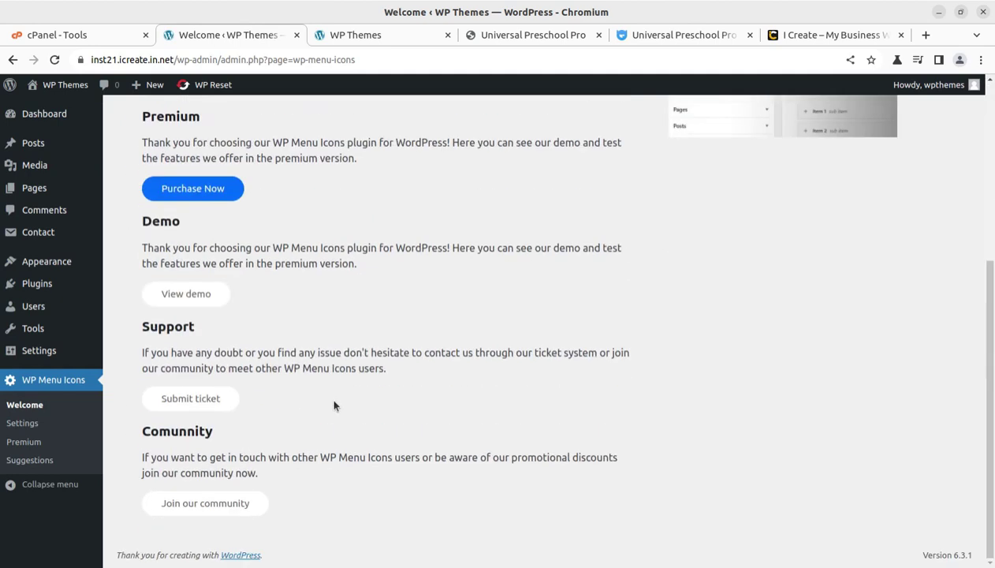
{"action": "scroll", "coordinate": [237, 384], "scroll_direction": "up", "scroll_amount": 5}
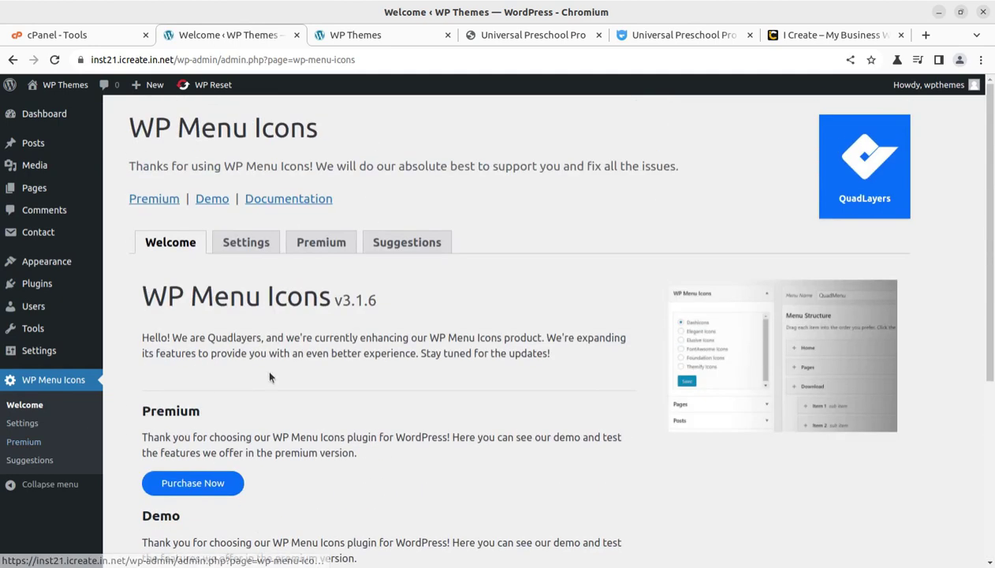
{"action": "left_click", "coordinate": [246, 244]}
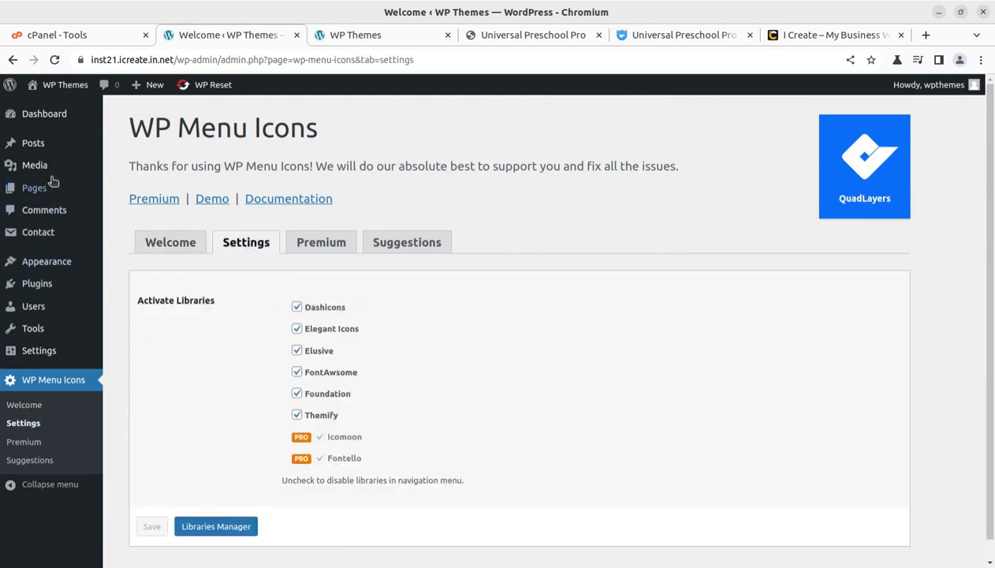
{"action": "left_click", "coordinate": [51, 117]}
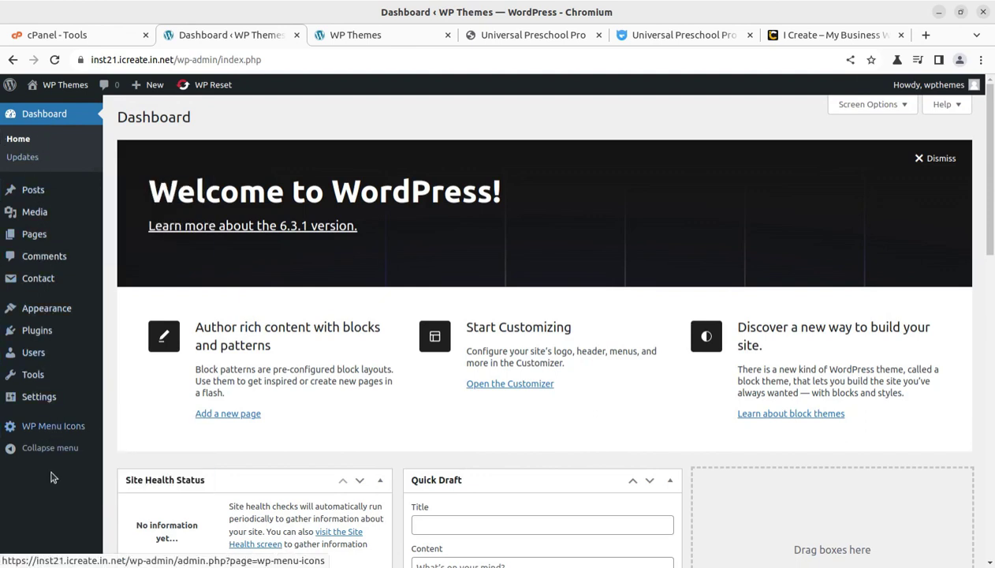
Open the theme Customizer and review the Contact Info and Social Links settings under Header Top
{"action": "mouse_move", "coordinate": [56, 311]}
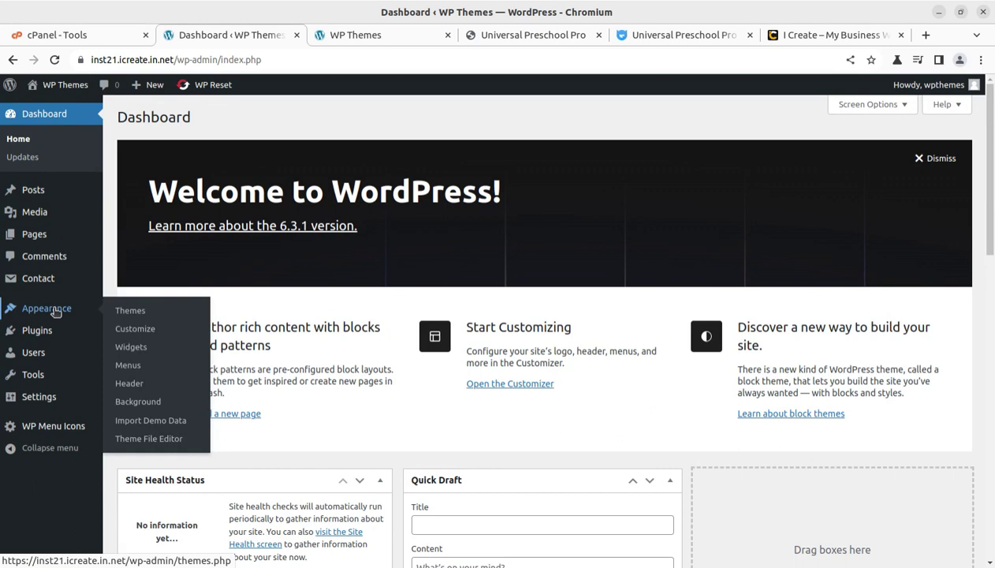
{"action": "left_click", "coordinate": [144, 329]}
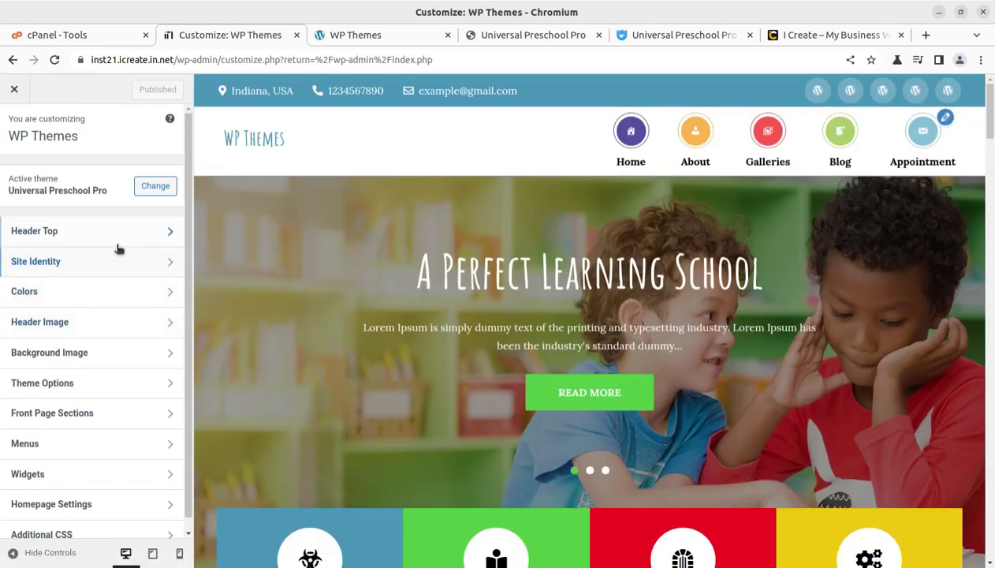
{"action": "left_click", "coordinate": [118, 235]}
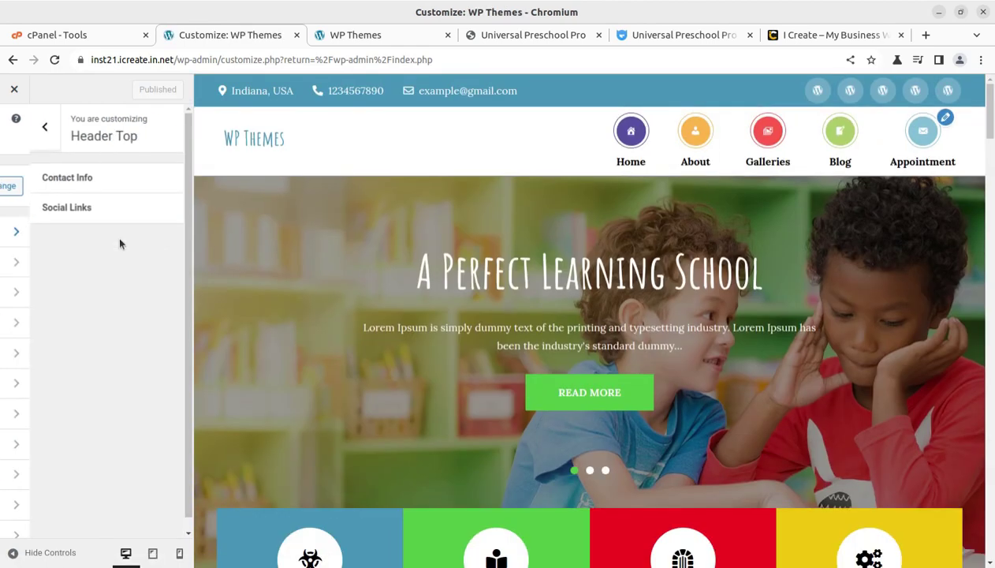
{"action": "left_click", "coordinate": [95, 189]}
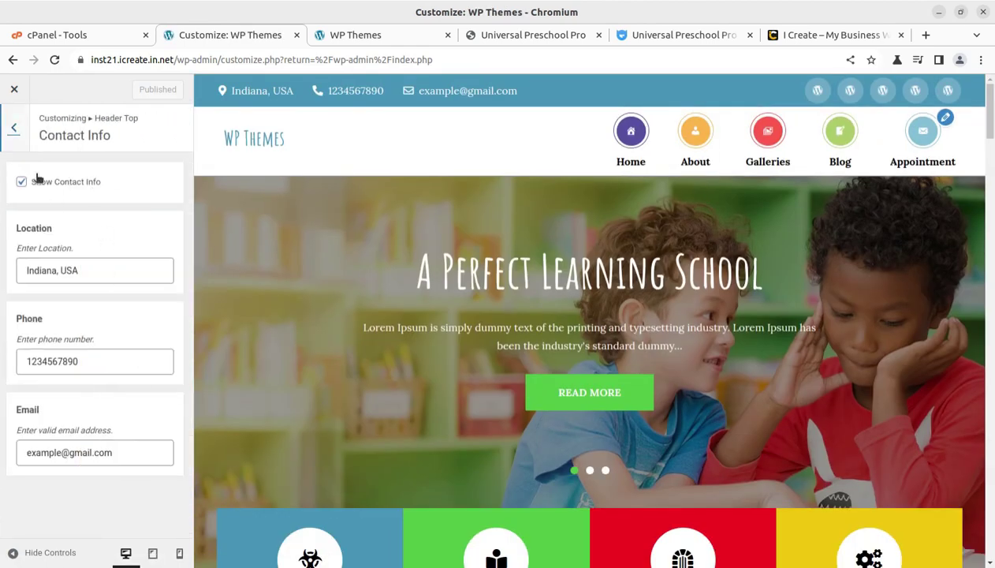
{"action": "left_click", "coordinate": [13, 126]}
{"action": "left_click", "coordinate": [61, 208]}
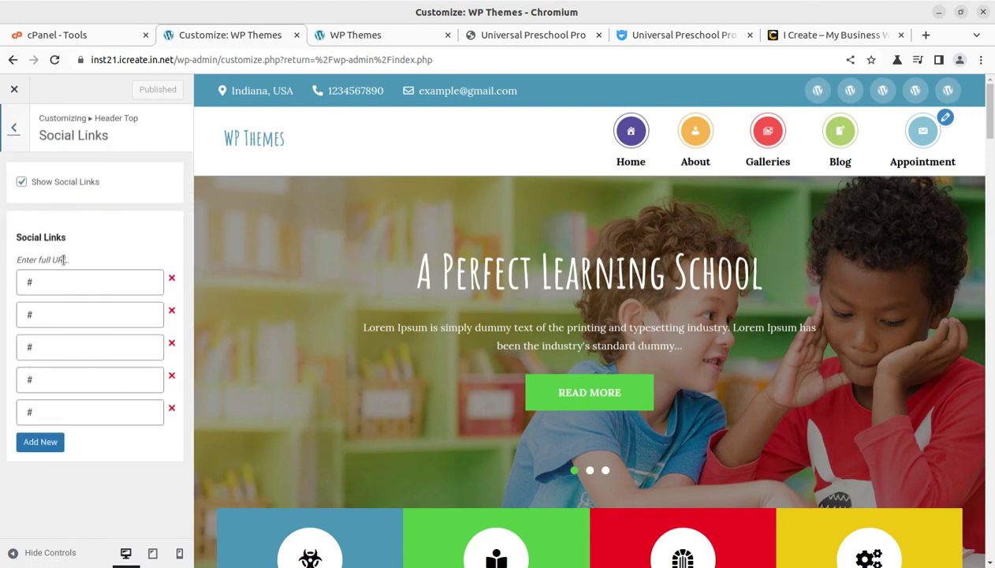
{"action": "left_click", "coordinate": [14, 132]}
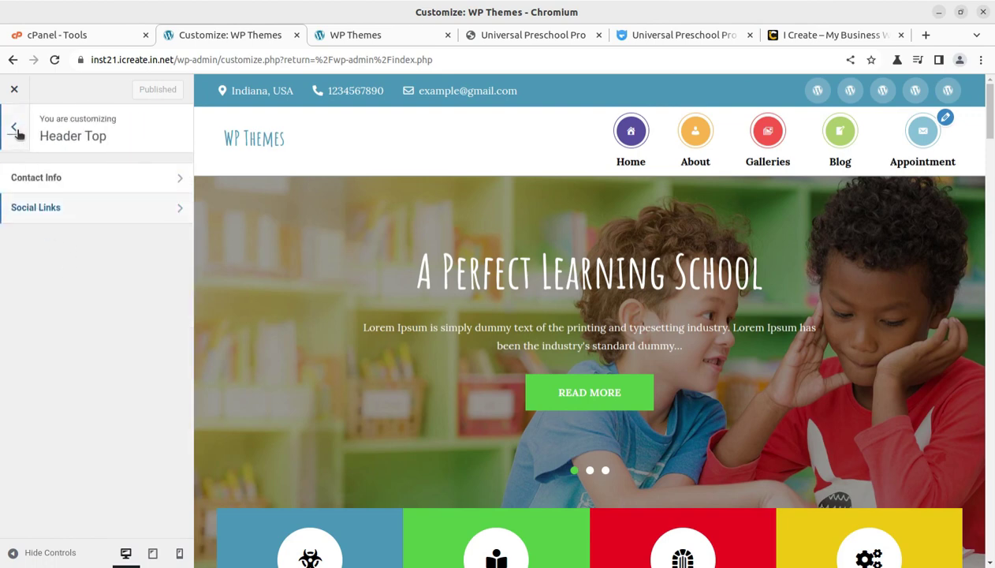
{"action": "left_click", "coordinate": [16, 128]}
Review the Customizer's Site Identity options for logo, title, tagline and icon, and its Colors options
{"action": "left_click", "coordinate": [78, 268]}
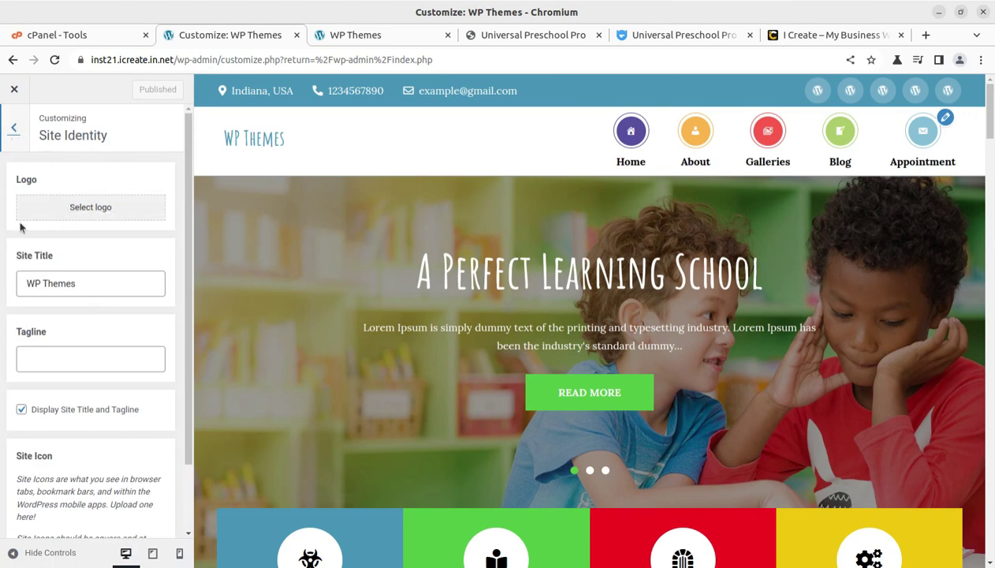
{"action": "scroll", "coordinate": [111, 367], "scroll_direction": "down", "scroll_amount": 2}
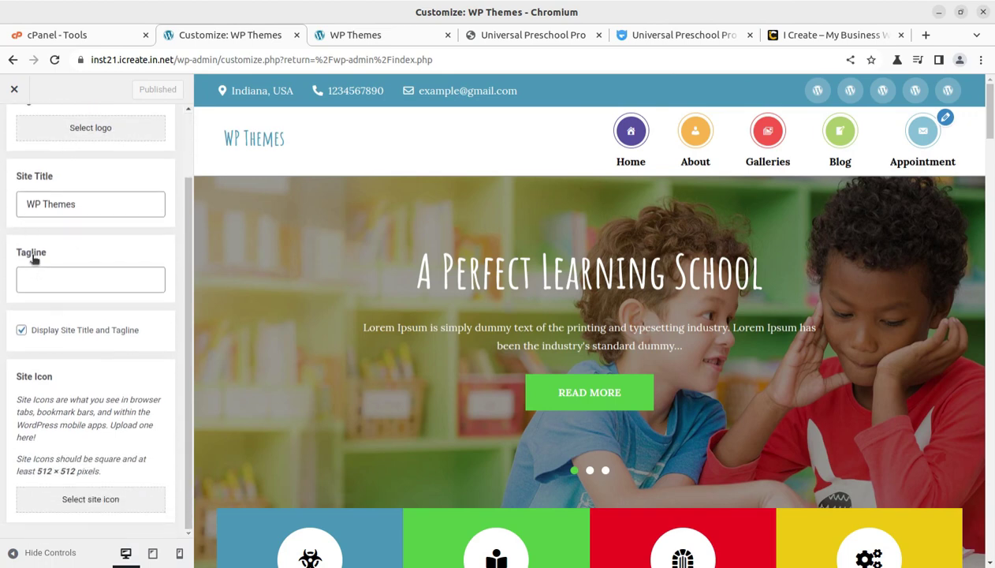
{"action": "scroll", "coordinate": [61, 234], "scroll_direction": "up", "scroll_amount": 2}
{"action": "left_click", "coordinate": [17, 130]}
{"action": "left_click", "coordinate": [108, 293]}
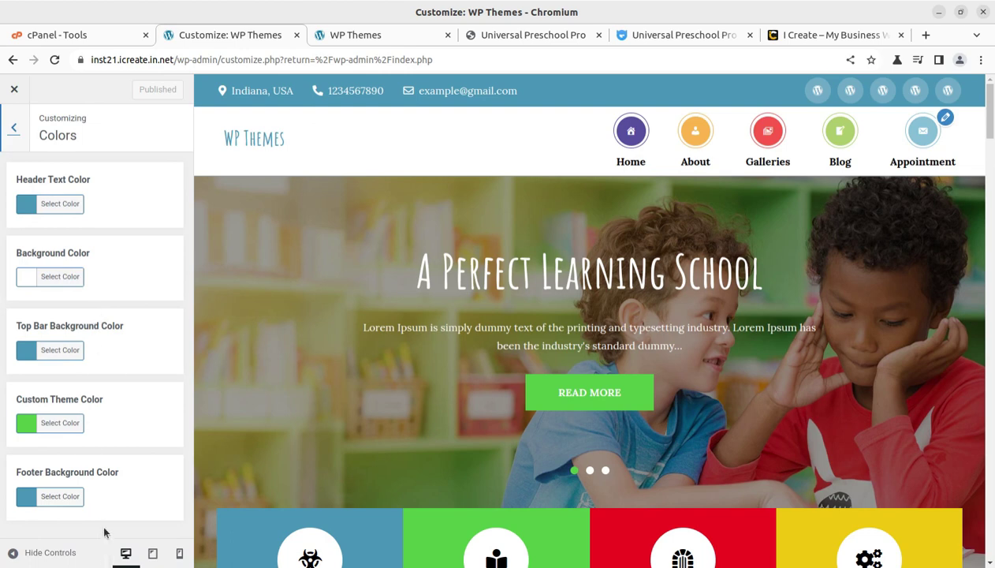
{"action": "left_click", "coordinate": [17, 133]}
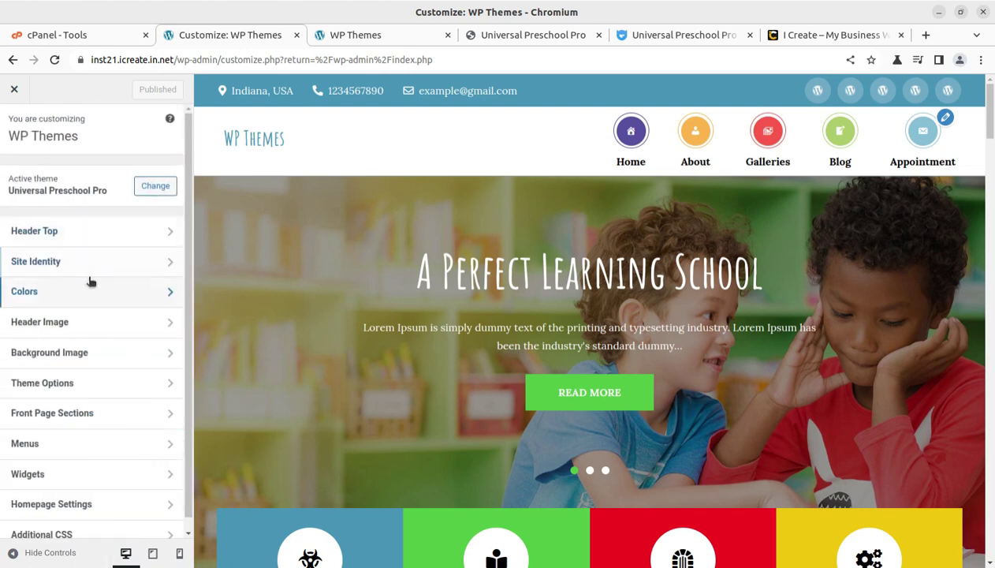
Review the Customizer's Header Image options, including current and previously uploaded headers, and its Background Image option
{"action": "left_click", "coordinate": [91, 331]}
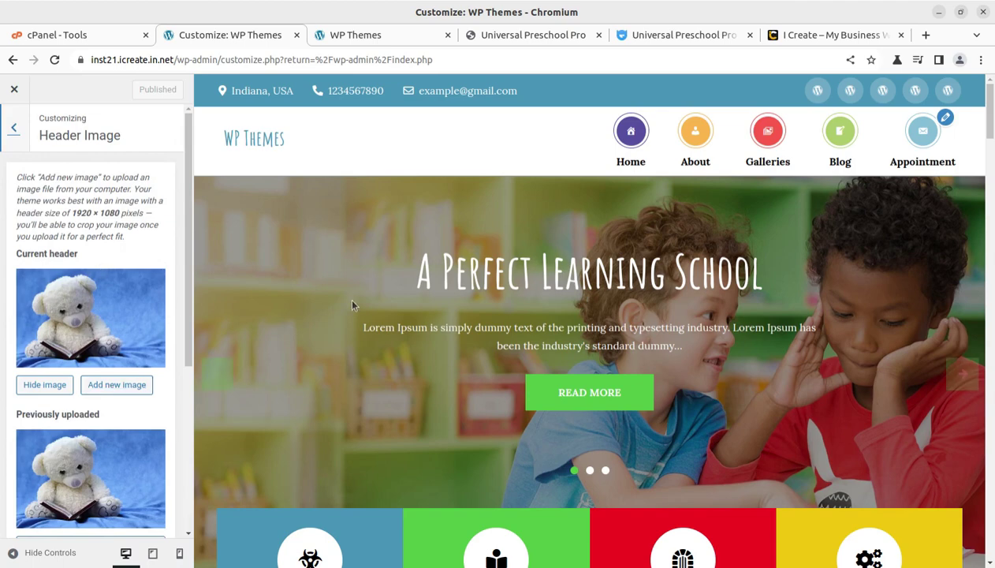
{"action": "scroll", "coordinate": [111, 324], "scroll_direction": "down", "scroll_amount": 3}
{"action": "scroll", "coordinate": [111, 324], "scroll_direction": "down", "scroll_amount": 1}
{"action": "scroll", "coordinate": [113, 323], "scroll_direction": "up", "scroll_amount": 2}
{"action": "scroll", "coordinate": [111, 324], "scroll_direction": "up", "scroll_amount": 3}
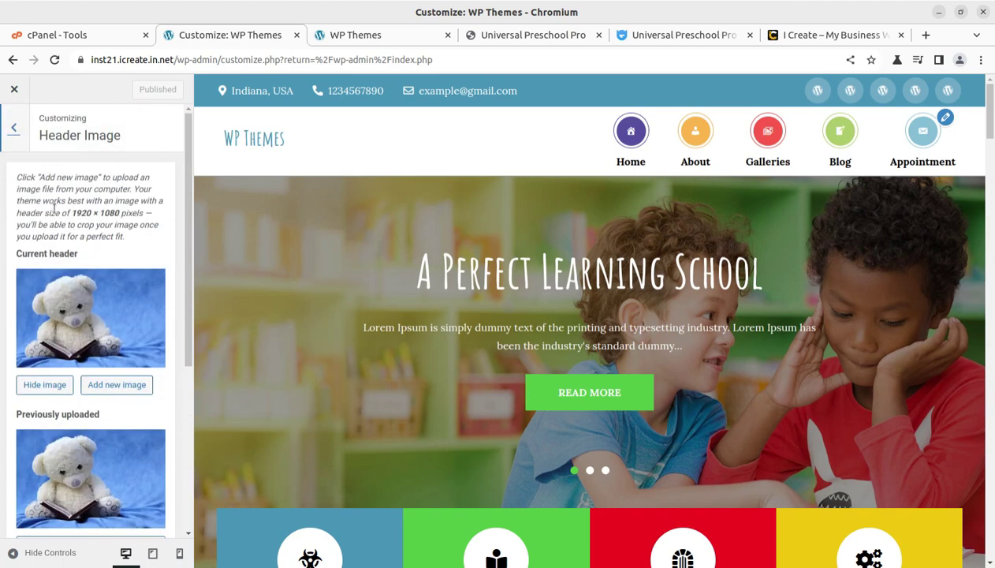
{"action": "left_click", "coordinate": [22, 133]}
{"action": "left_click", "coordinate": [88, 364]}
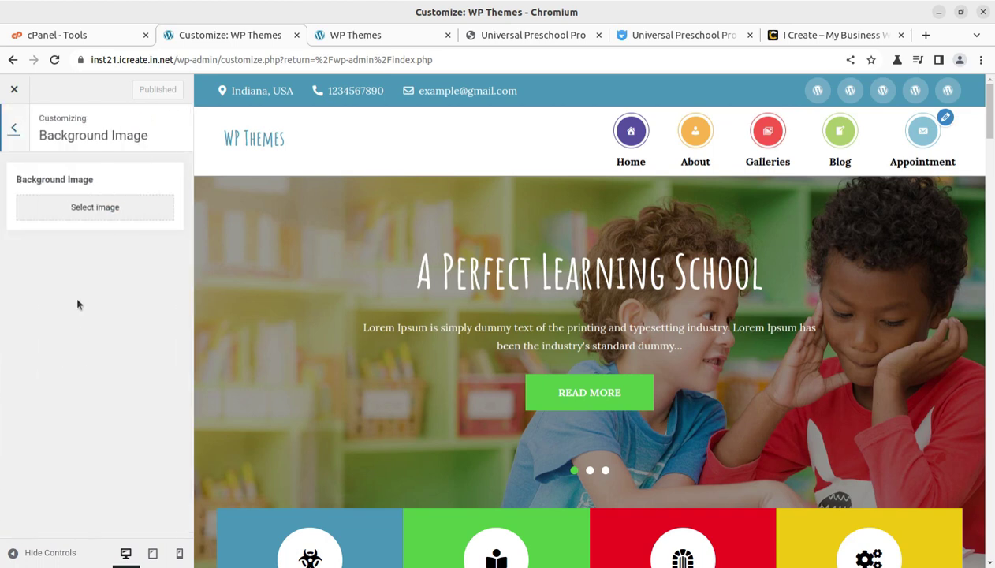
{"action": "left_click", "coordinate": [14, 128]}
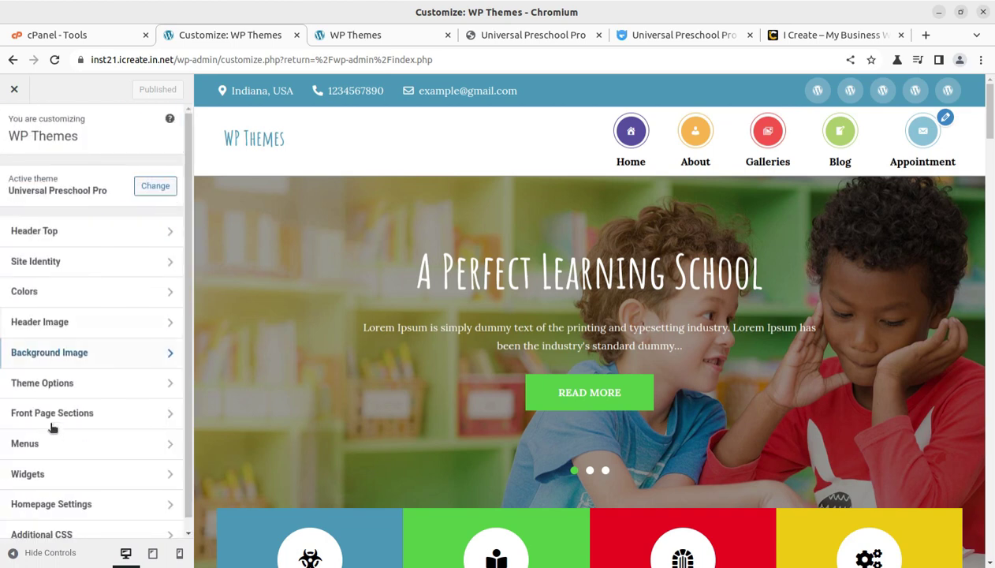
Open Theme Options and examine the Layout Option choices for blog, archive, page, single post and overall site width
{"action": "left_click", "coordinate": [89, 381]}
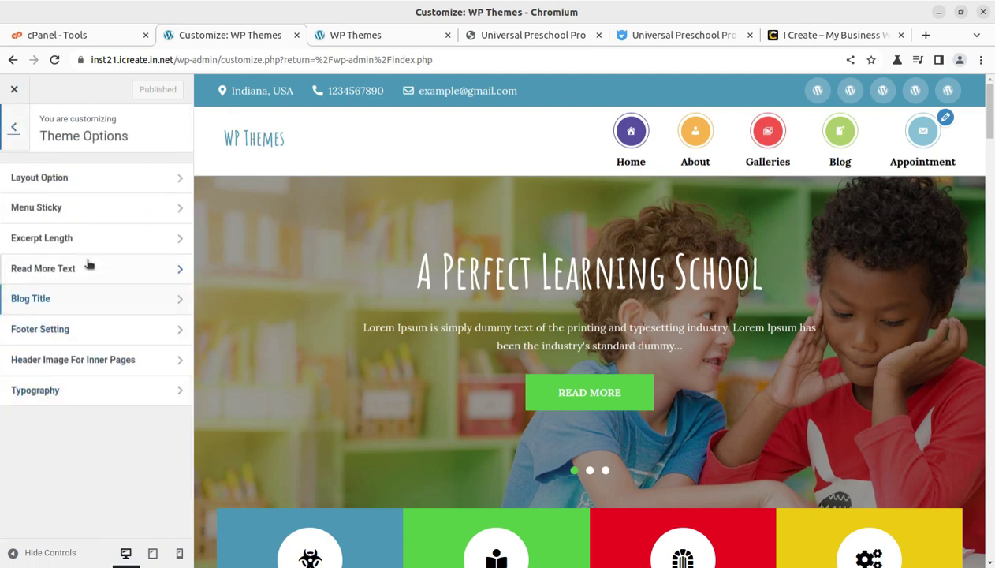
{"action": "left_click", "coordinate": [78, 181]}
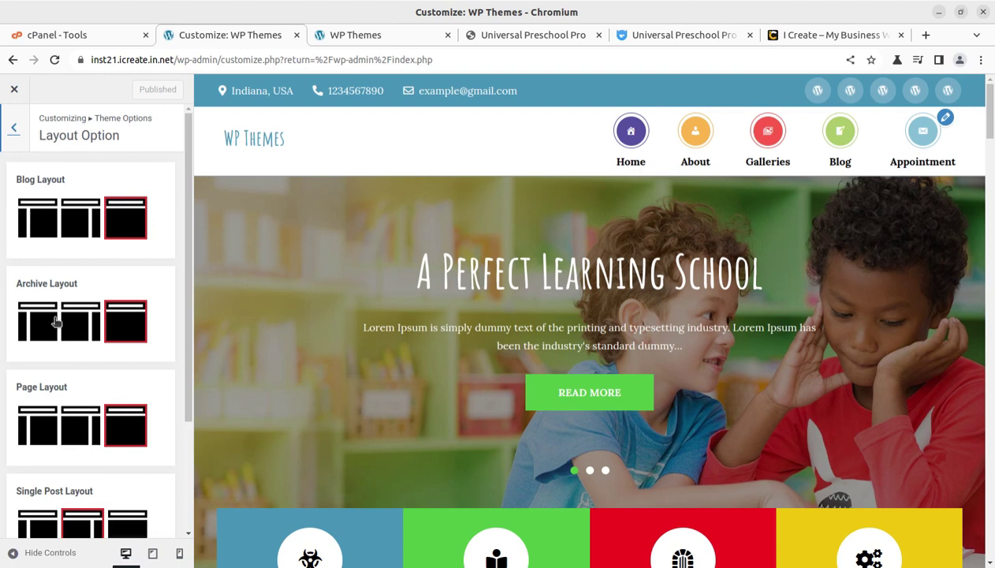
{"action": "scroll", "coordinate": [57, 316], "scroll_direction": "down", "scroll_amount": 2}
{"action": "scroll", "coordinate": [67, 357], "scroll_direction": "down", "scroll_amount": 1}
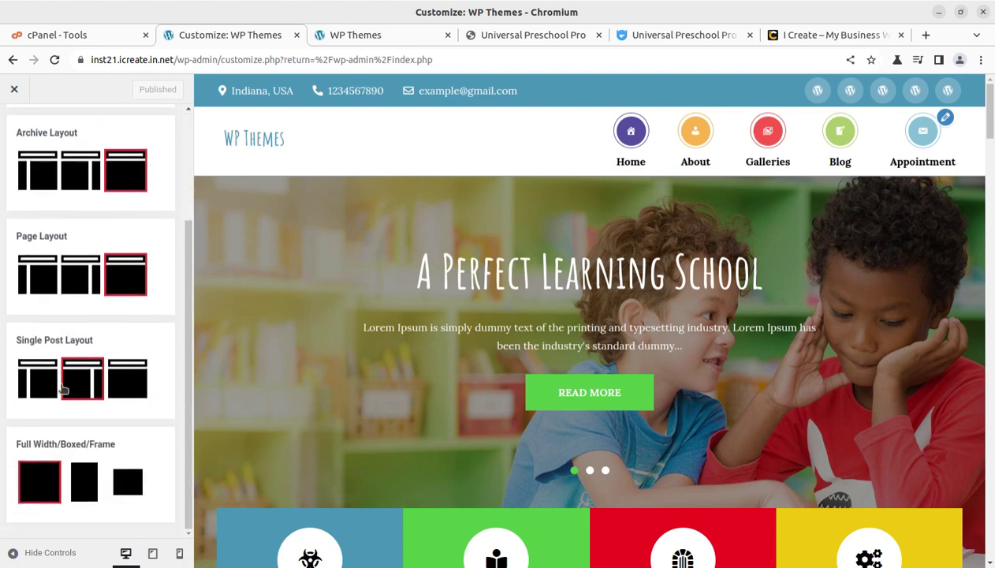
{"action": "scroll", "coordinate": [34, 221], "scroll_direction": "up", "scroll_amount": 4}
{"action": "left_click", "coordinate": [17, 128]}
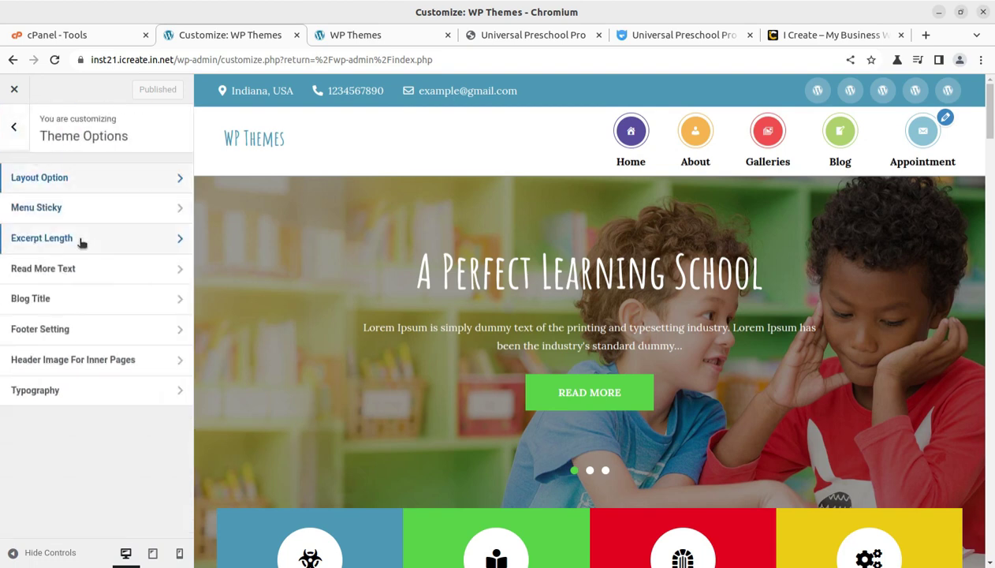
Check the Menu Sticky and Excerpt Length settings in Theme Options
{"action": "left_click", "coordinate": [80, 211]}
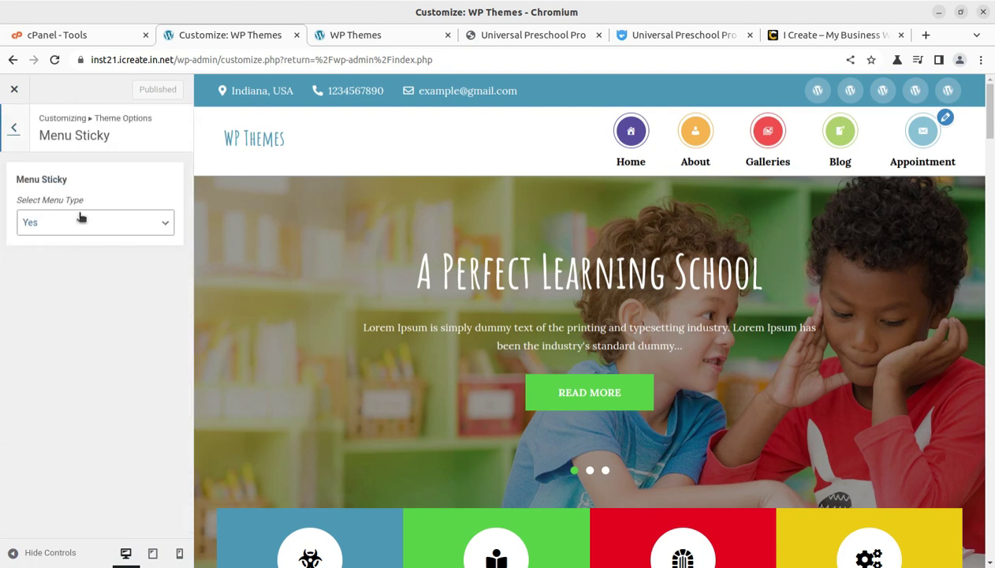
{"action": "left_click", "coordinate": [13, 128]}
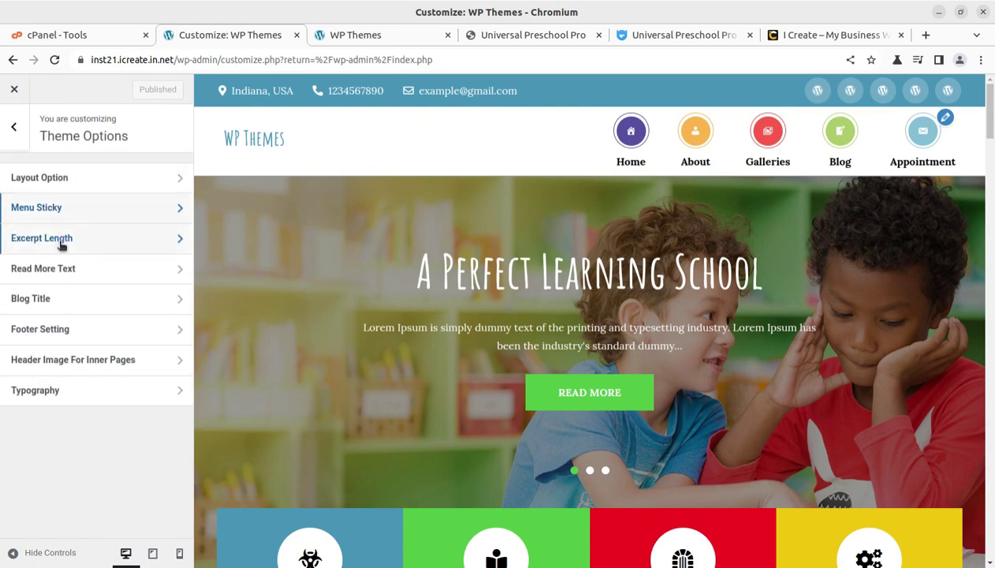
{"action": "left_click", "coordinate": [62, 240]}
{"action": "left_click", "coordinate": [13, 128]}
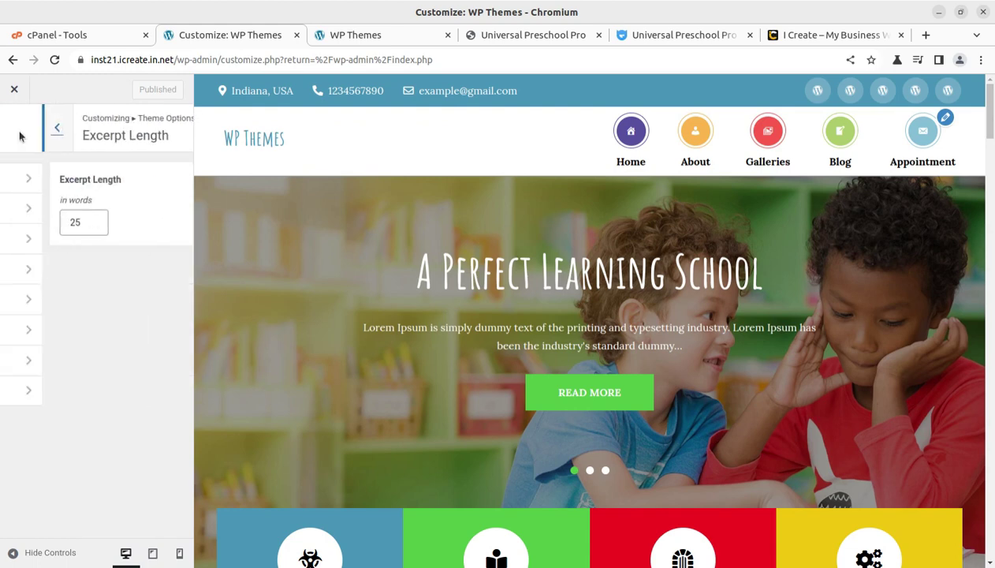
Check the Read More Text and Blog Title settings in Theme Options
{"action": "left_click", "coordinate": [87, 272]}
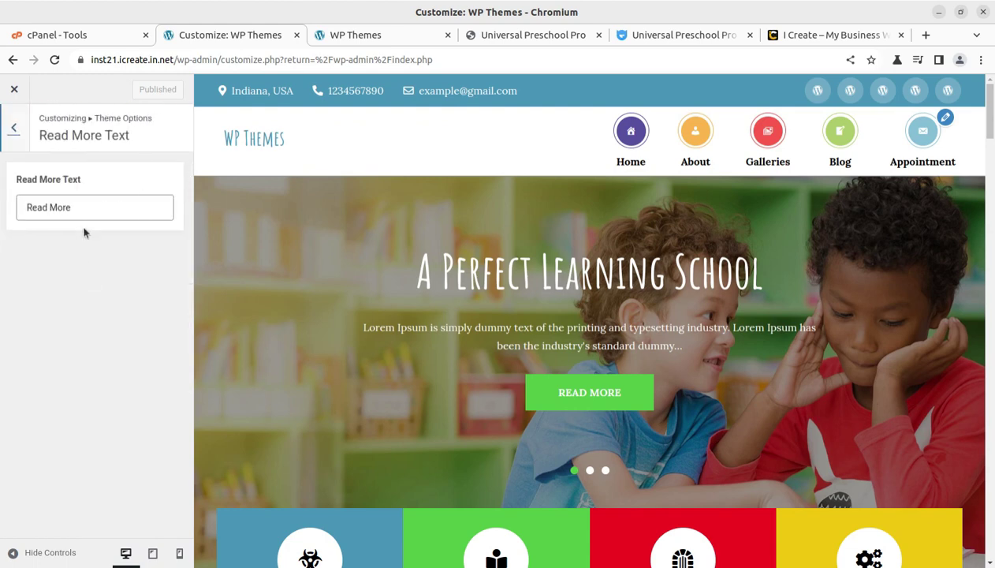
{"action": "left_click", "coordinate": [15, 128]}
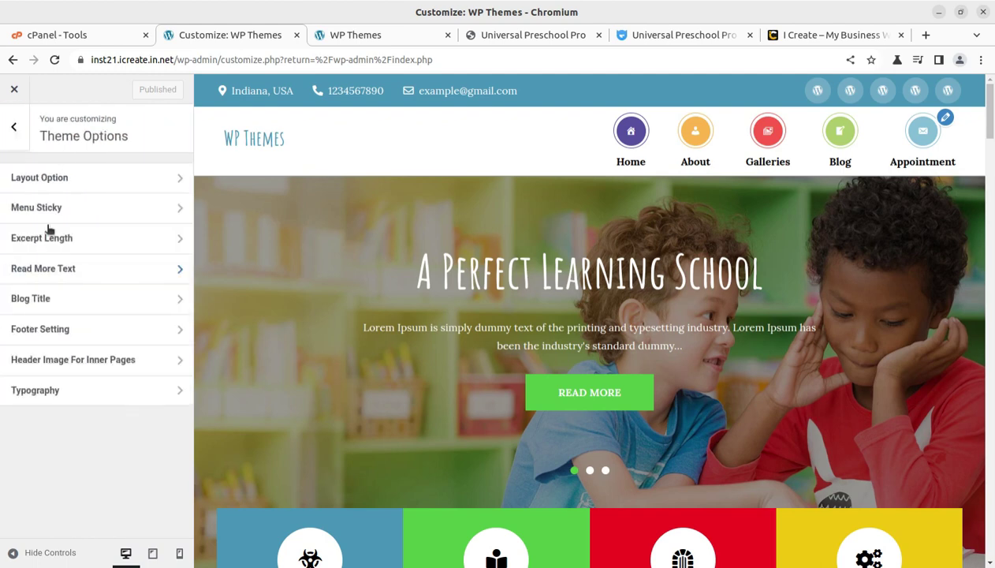
{"action": "left_click", "coordinate": [68, 300]}
{"action": "left_click", "coordinate": [14, 128]}
Review the Footer Setting's copyright text and the Header Image For Inner Pages options
{"action": "left_click", "coordinate": [91, 338]}
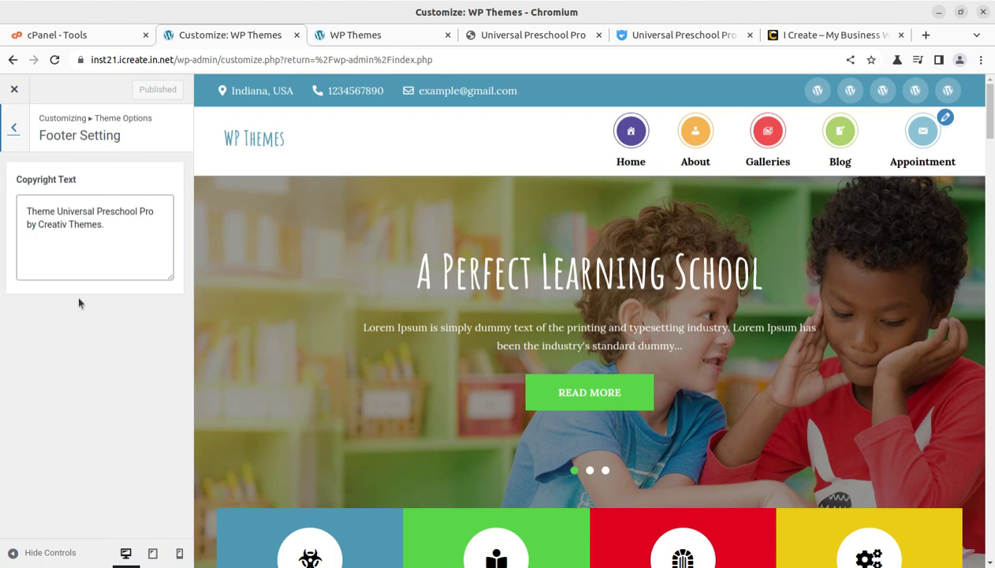
{"action": "left_click", "coordinate": [14, 129]}
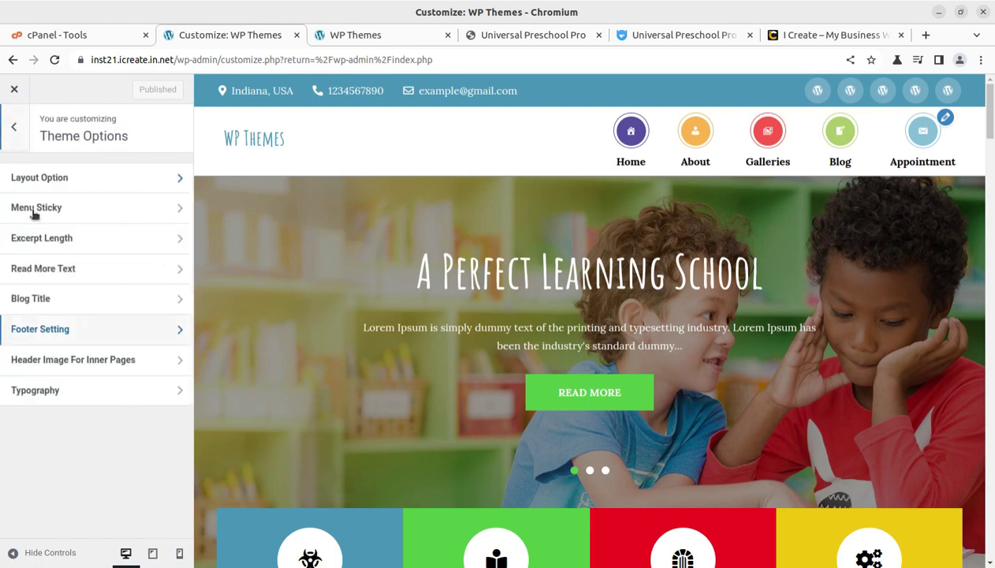
{"action": "left_click", "coordinate": [92, 365]}
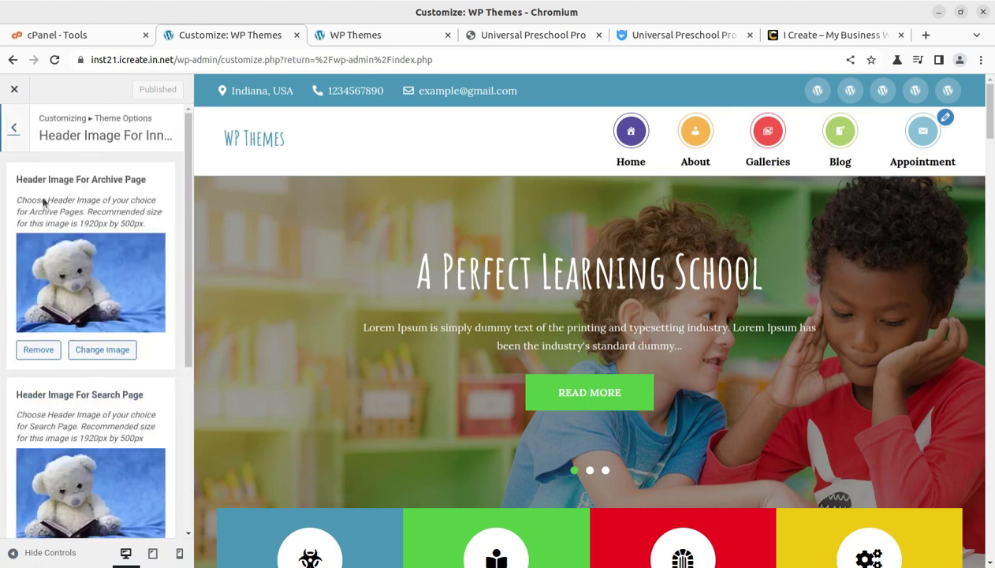
{"action": "left_click", "coordinate": [12, 129]}
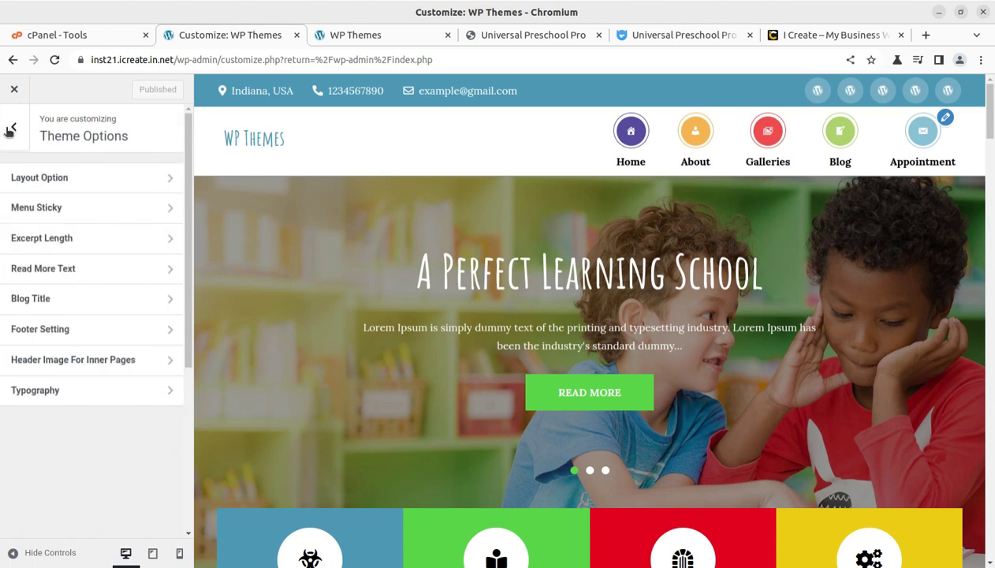
Review the Typography options for heading and body font families, and return to the main Customizer list
{"action": "left_click", "coordinate": [86, 391]}
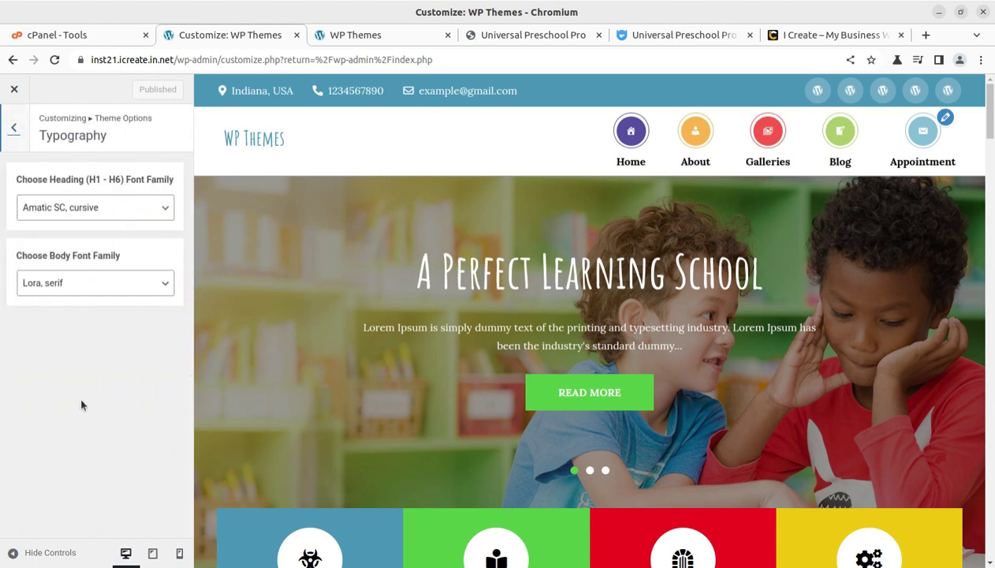
{"action": "left_click", "coordinate": [13, 131]}
{"action": "left_click", "coordinate": [13, 131]}
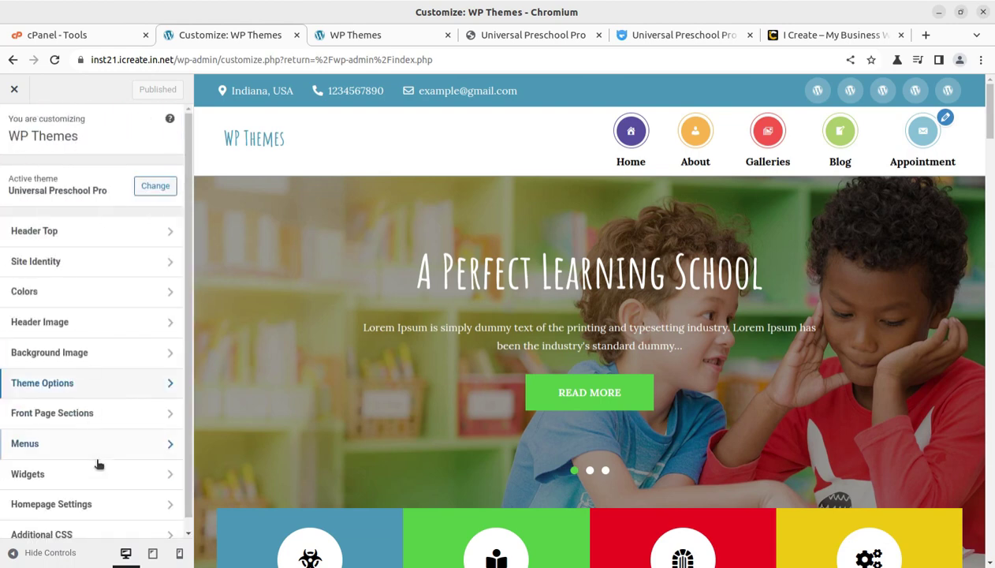
Open Front Page Sections and compare its section list with the home page preview
{"action": "scroll", "coordinate": [93, 462], "scroll_direction": "down", "scroll_amount": 1}
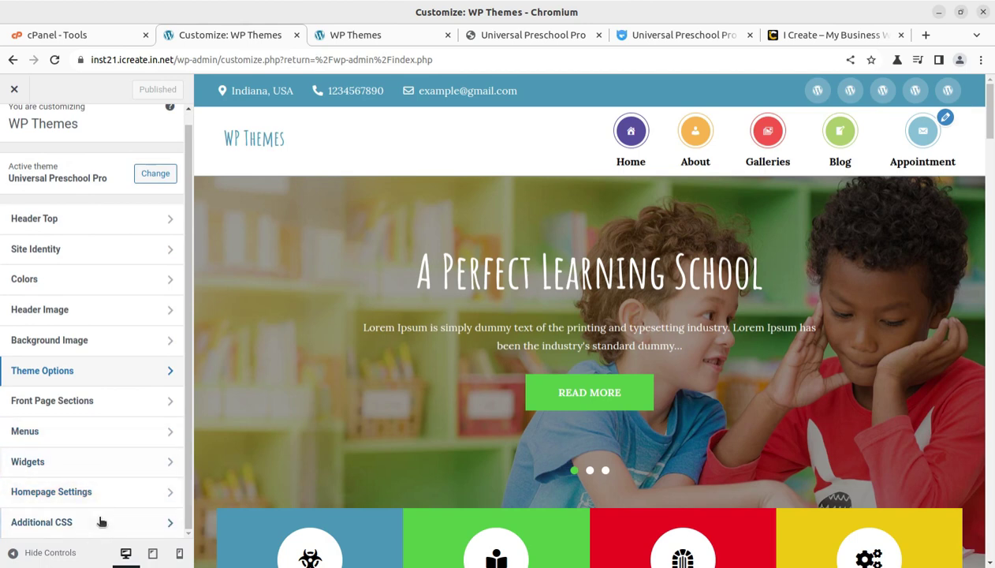
{"action": "left_click", "coordinate": [121, 414]}
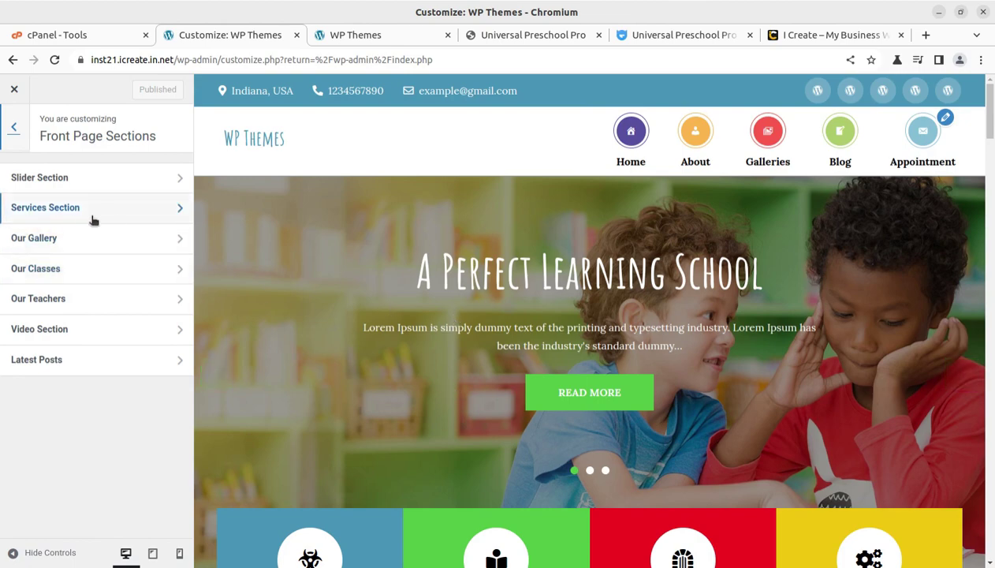
{"action": "scroll", "coordinate": [465, 272], "scroll_direction": "down", "scroll_amount": 10}
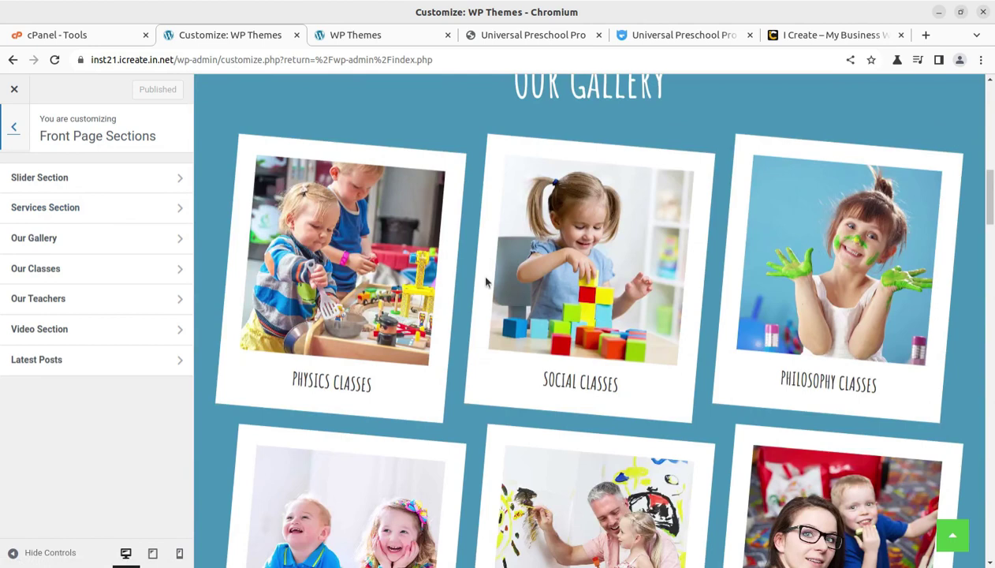
Examine the Slider Section's overlay, speed, control and slide count settings against the slider in the preview
{"action": "left_click", "coordinate": [120, 178]}
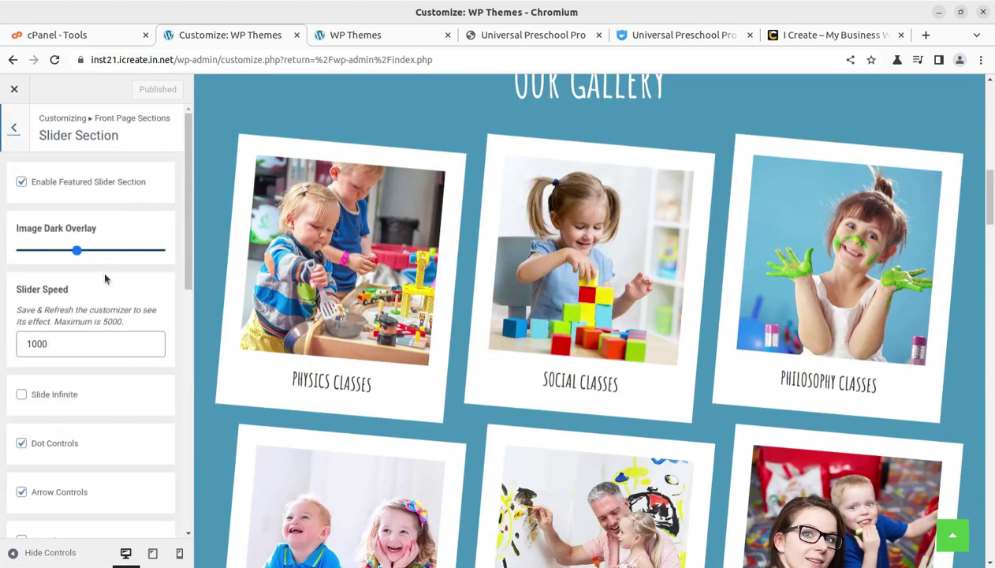
{"action": "scroll", "coordinate": [87, 308], "scroll_direction": "down", "scroll_amount": 3}
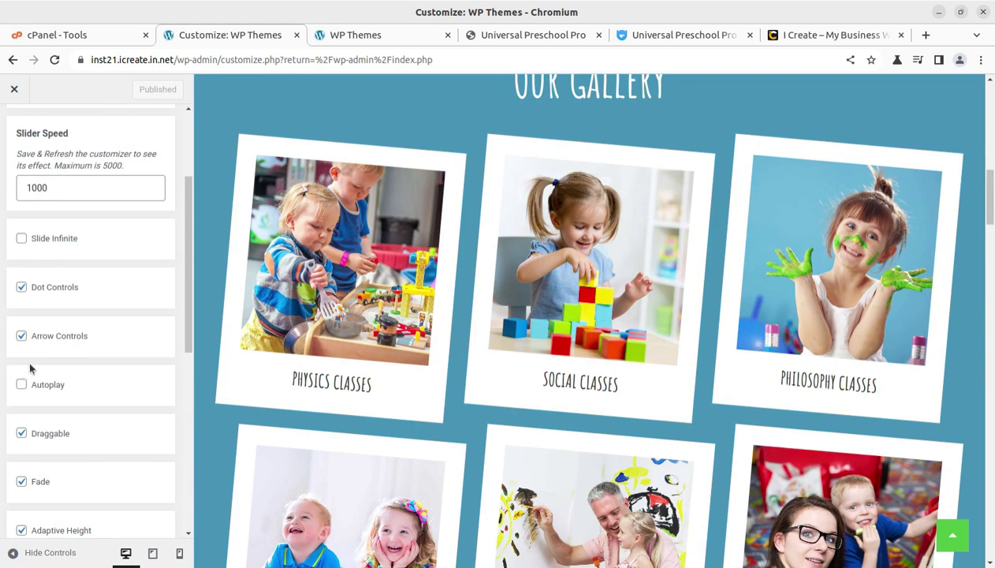
{"action": "scroll", "coordinate": [39, 369], "scroll_direction": "down", "scroll_amount": 2}
{"action": "scroll", "coordinate": [44, 355], "scroll_direction": "down", "scroll_amount": 4}
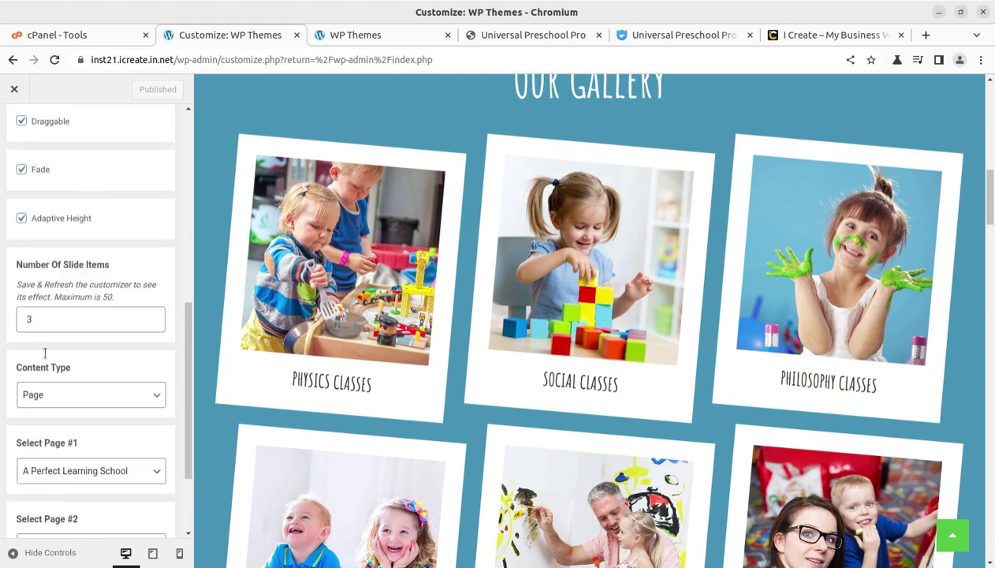
{"action": "scroll", "coordinate": [47, 355], "scroll_direction": "up", "scroll_amount": 9}
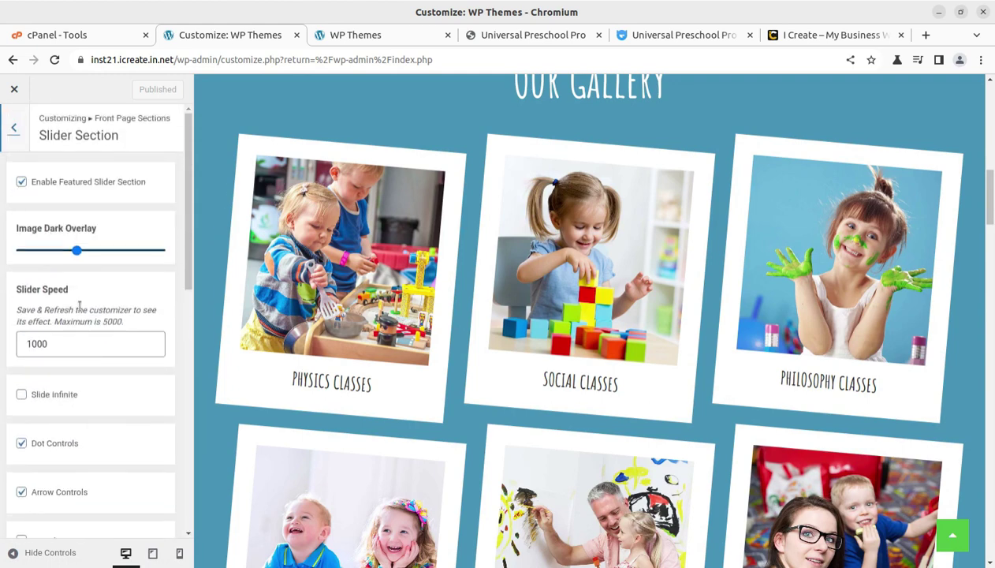
{"action": "scroll", "coordinate": [86, 312], "scroll_direction": "down", "scroll_amount": 5}
{"action": "scroll", "coordinate": [592, 345], "scroll_direction": "up", "scroll_amount": 10}
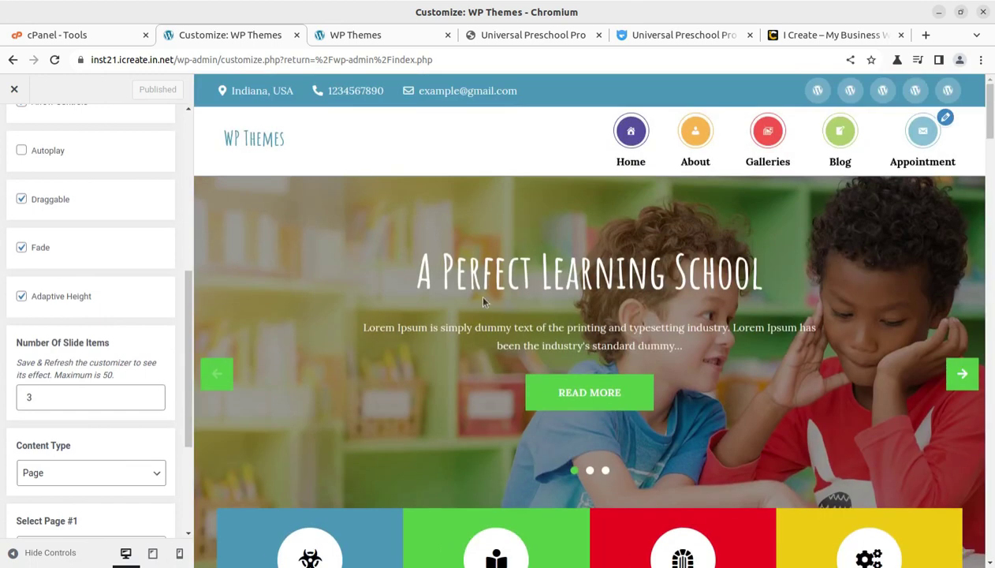
Check the Slider Section's content type and page selections, including the Select Page #2 choices, and return to Front Page Sections
{"action": "scroll", "coordinate": [107, 399], "scroll_direction": "down", "scroll_amount": 3}
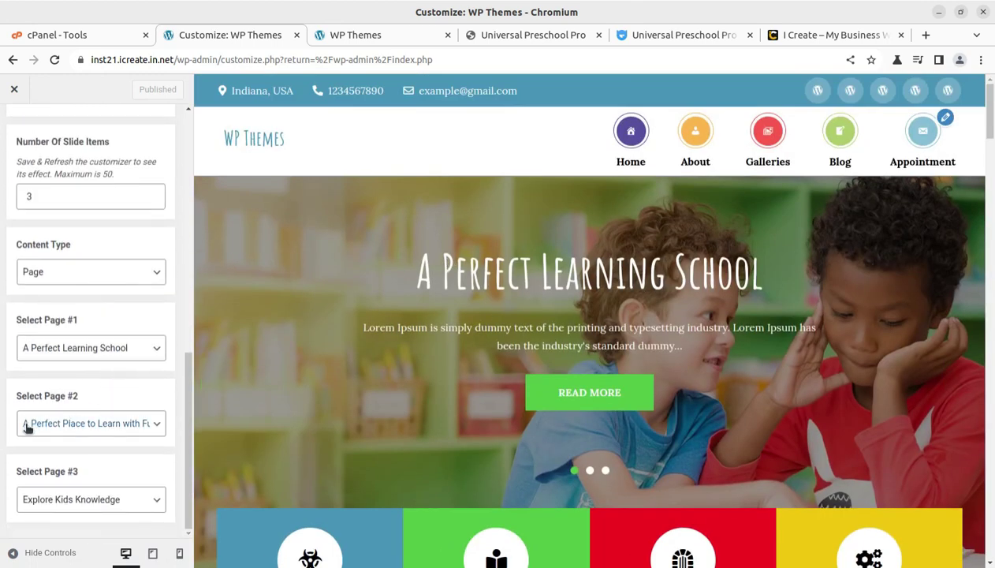
{"action": "left_click", "coordinate": [111, 430]}
{"action": "left_click", "coordinate": [112, 430]}
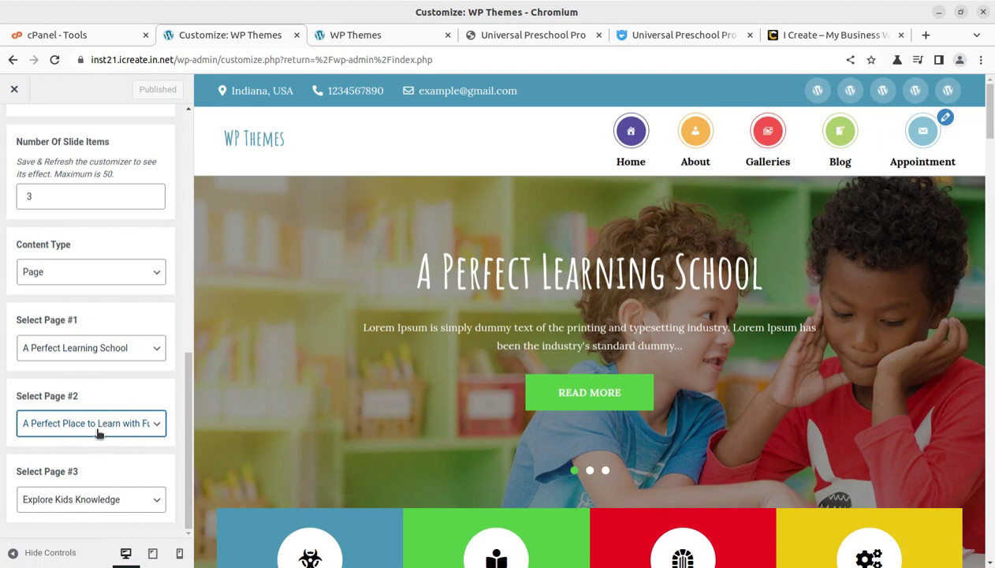
{"action": "scroll", "coordinate": [36, 187], "scroll_direction": "up", "scroll_amount": 4}
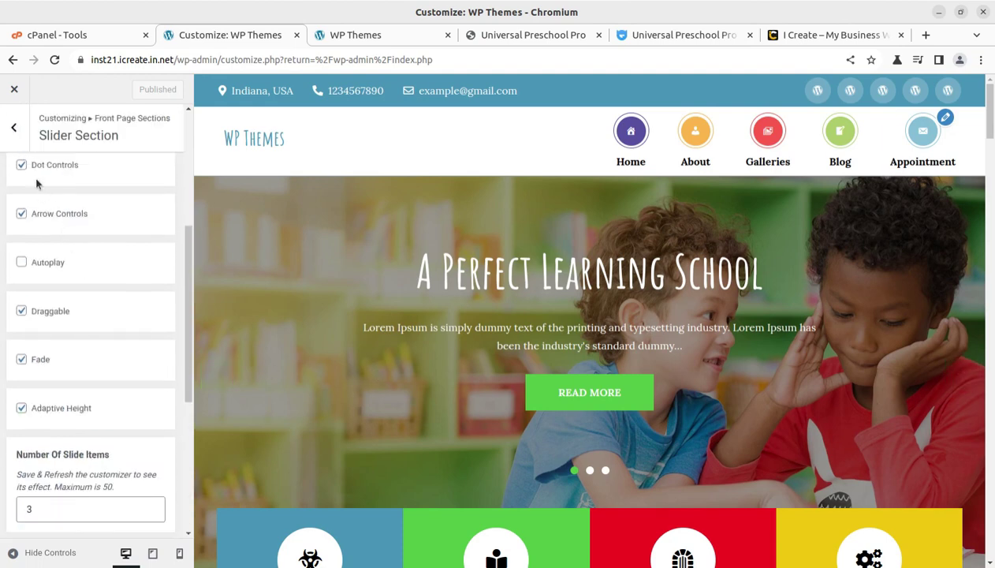
{"action": "scroll", "coordinate": [28, 172], "scroll_direction": "up", "scroll_amount": 4}
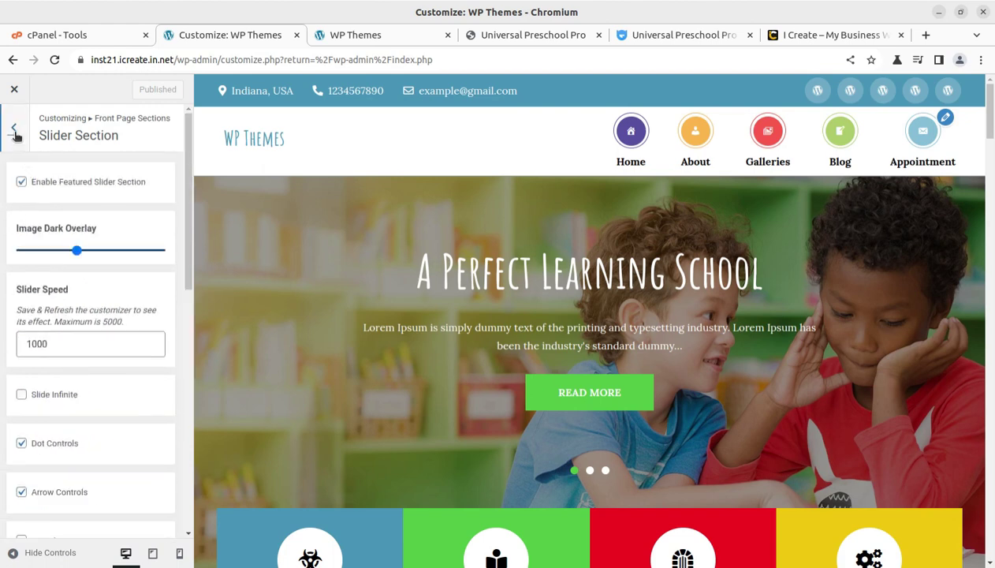
{"action": "left_click", "coordinate": [14, 126]}
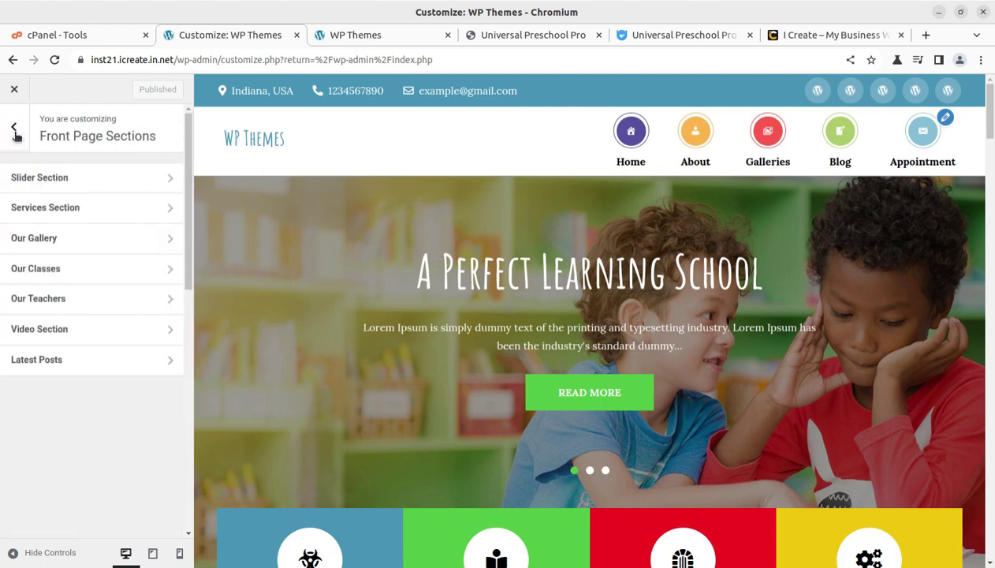
Examine the Services Section's colour, icon and page settings, including the Select Page #1 choices, against the service boxes in the preview
{"action": "left_click", "coordinate": [134, 218]}
{"action": "scroll", "coordinate": [126, 319], "scroll_direction": "down", "scroll_amount": 4}
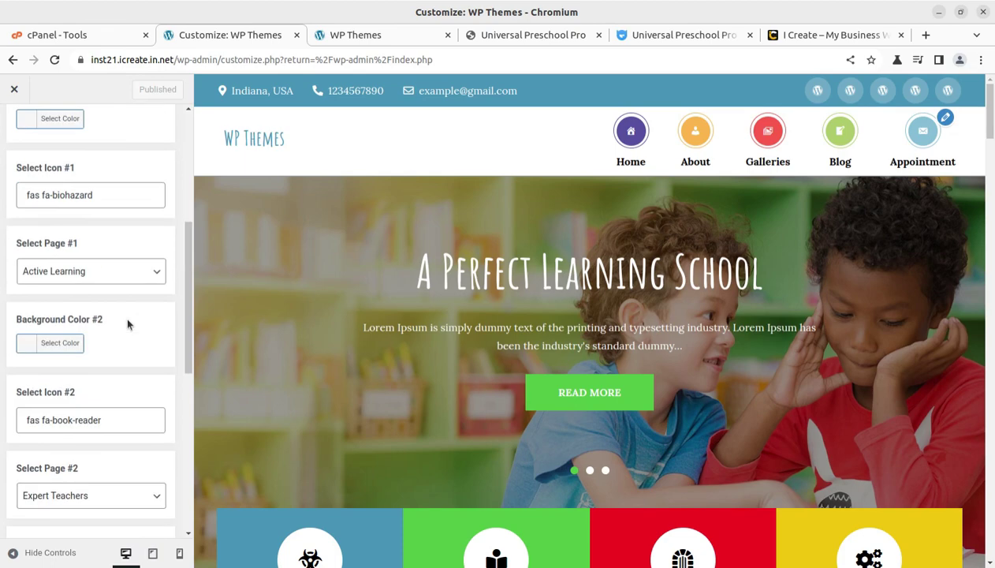
{"action": "scroll", "coordinate": [585, 373], "scroll_direction": "down", "scroll_amount": 5}
{"action": "scroll", "coordinate": [548, 362], "scroll_direction": "up", "scroll_amount": 1}
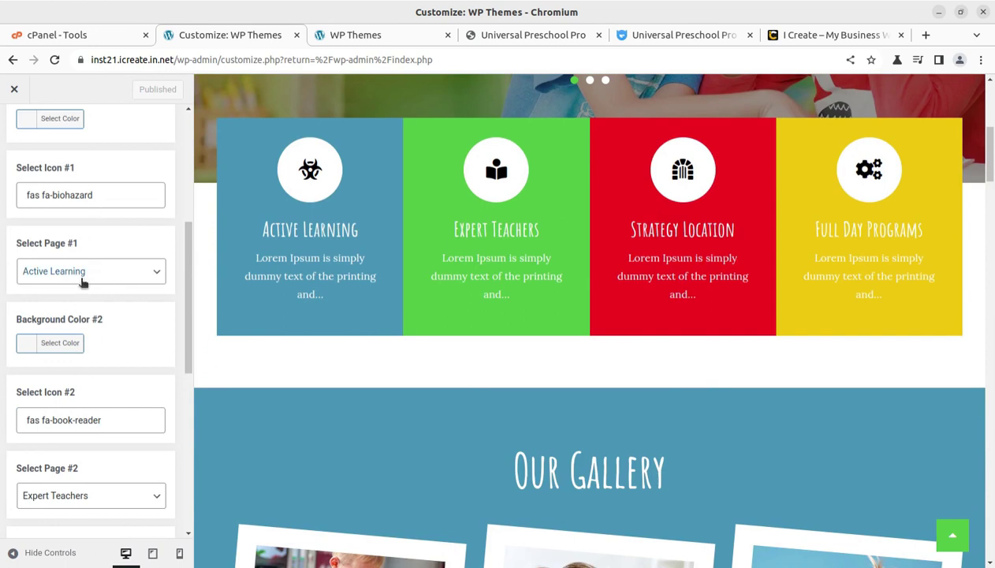
{"action": "left_click", "coordinate": [140, 273]}
{"action": "left_click", "coordinate": [173, 219]}
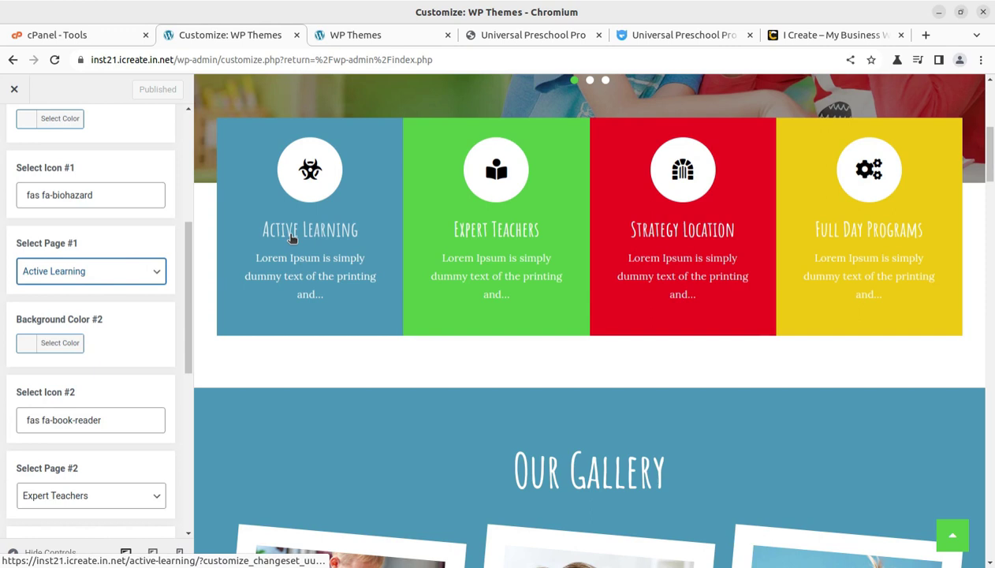
Examine the Services Section's colour, icon and page settings for items #2 to #4, and return to Front Page Sections
{"action": "scroll", "coordinate": [122, 347], "scroll_direction": "down", "scroll_amount": 2}
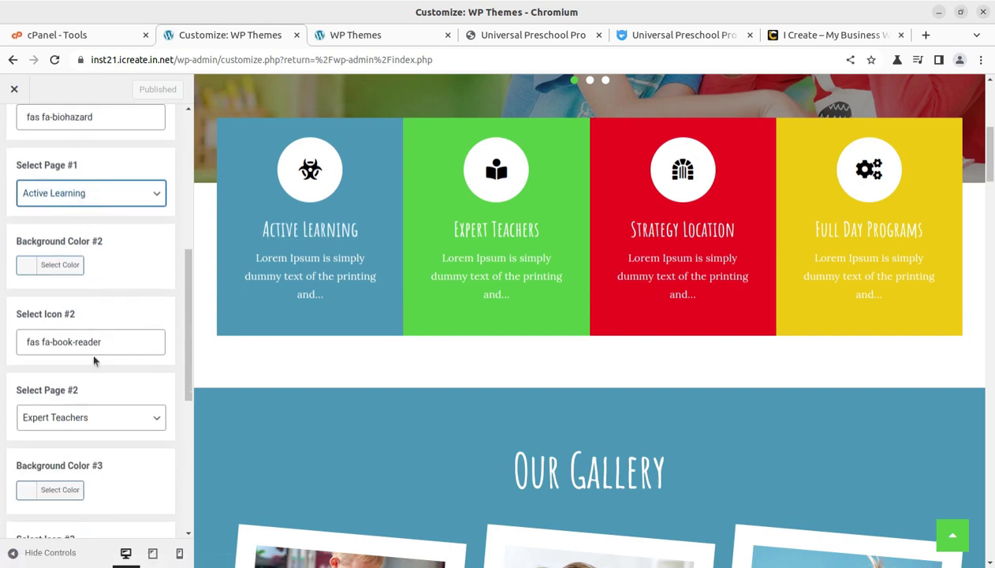
{"action": "scroll", "coordinate": [94, 360], "scroll_direction": "down", "scroll_amount": 8}
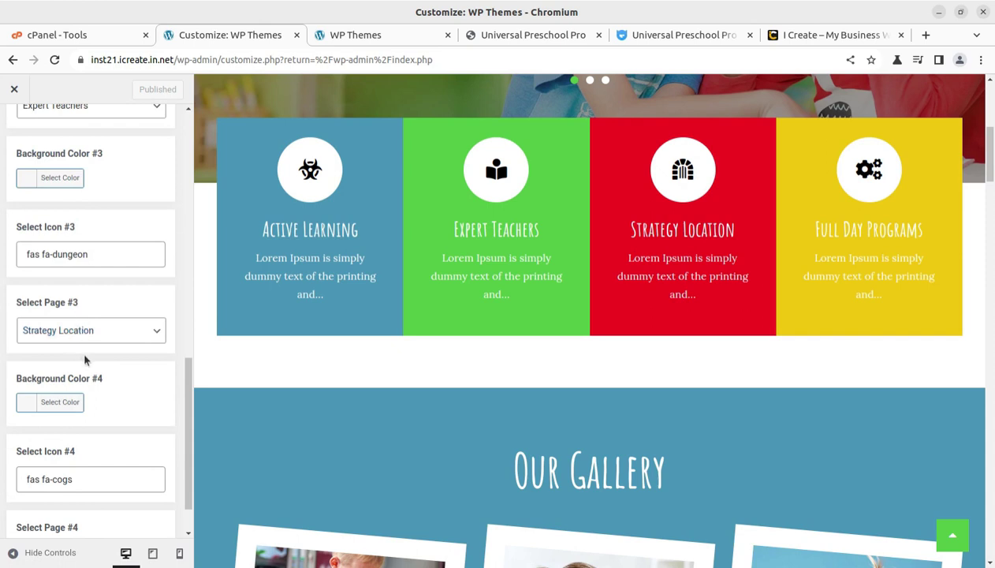
{"action": "scroll", "coordinate": [83, 349], "scroll_direction": "down", "scroll_amount": 2}
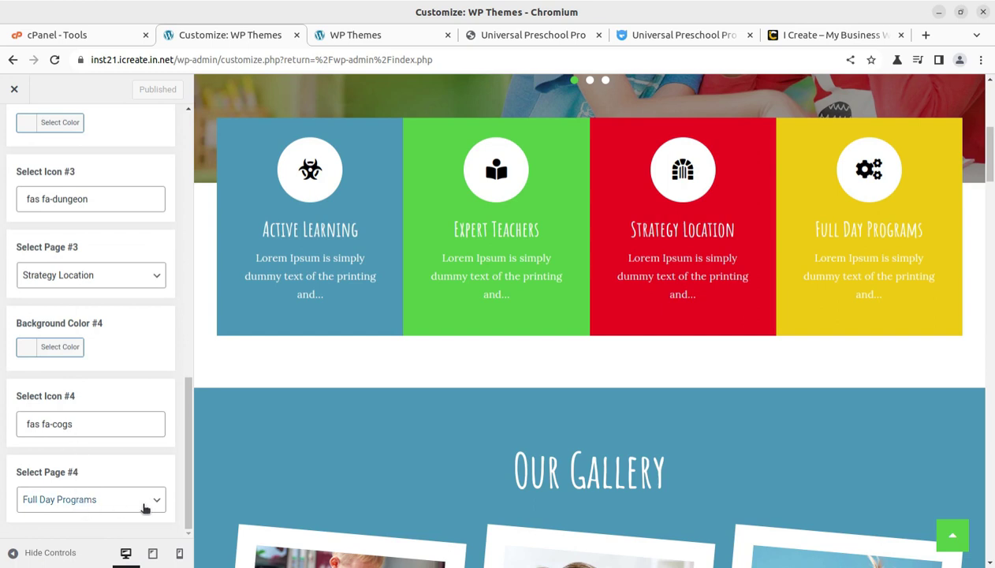
{"action": "scroll", "coordinate": [160, 347], "scroll_direction": "up", "scroll_amount": 10}
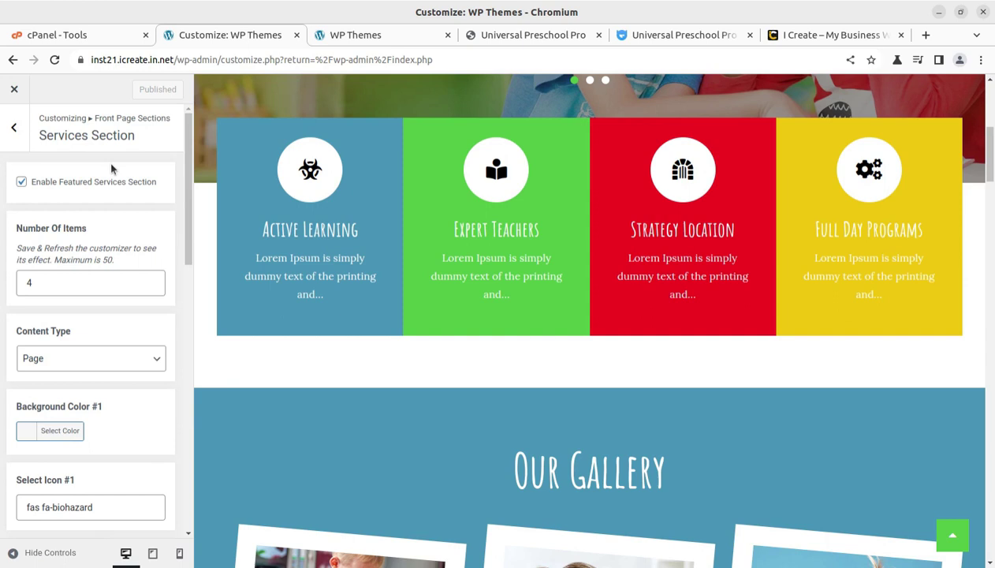
{"action": "left_click", "coordinate": [15, 128]}
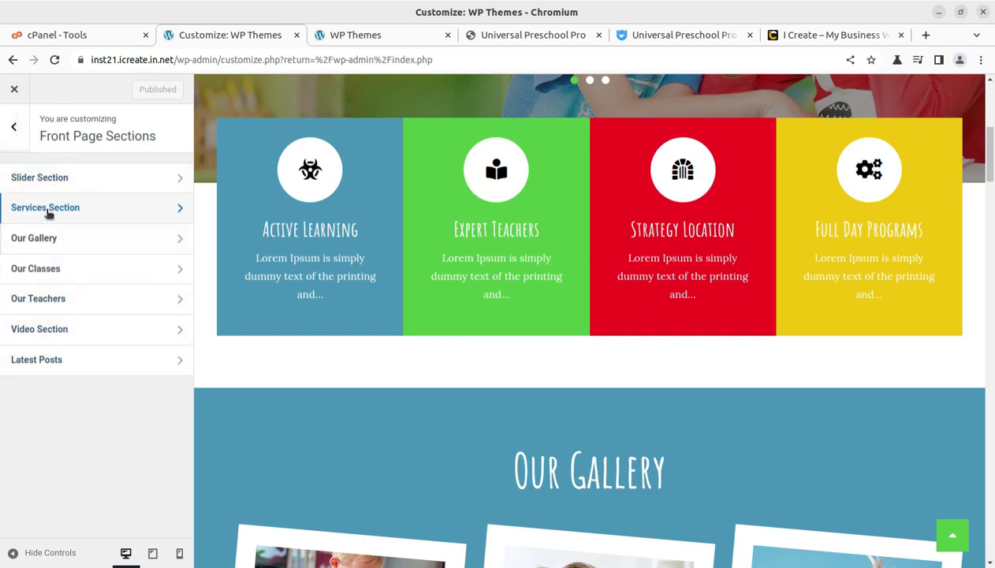
Look over the home page preview's slider and service boxes from the main Customizer menu, and close the Customizer
{"action": "left_click", "coordinate": [15, 129]}
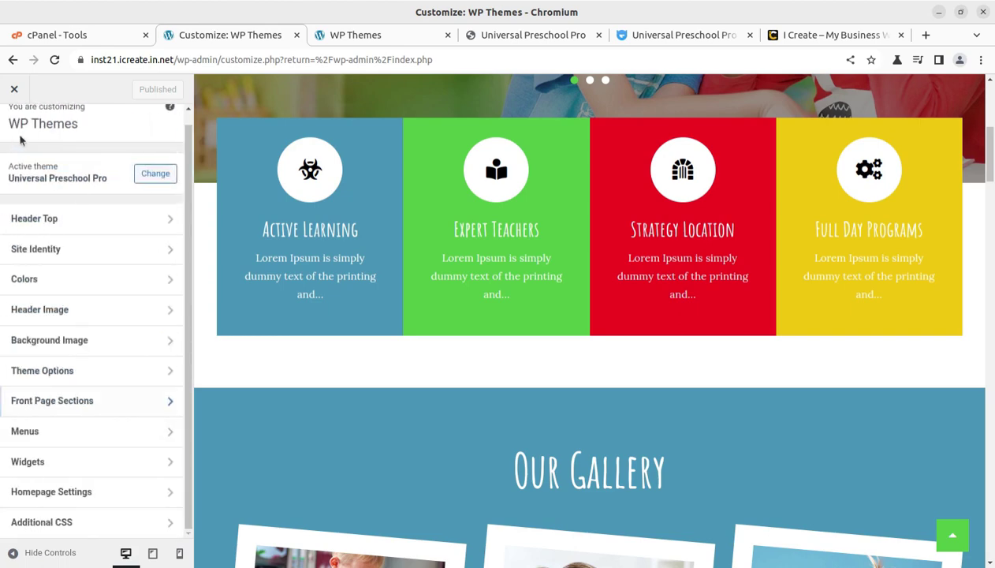
{"action": "scroll", "coordinate": [400, 435], "scroll_direction": "up", "scroll_amount": 5}
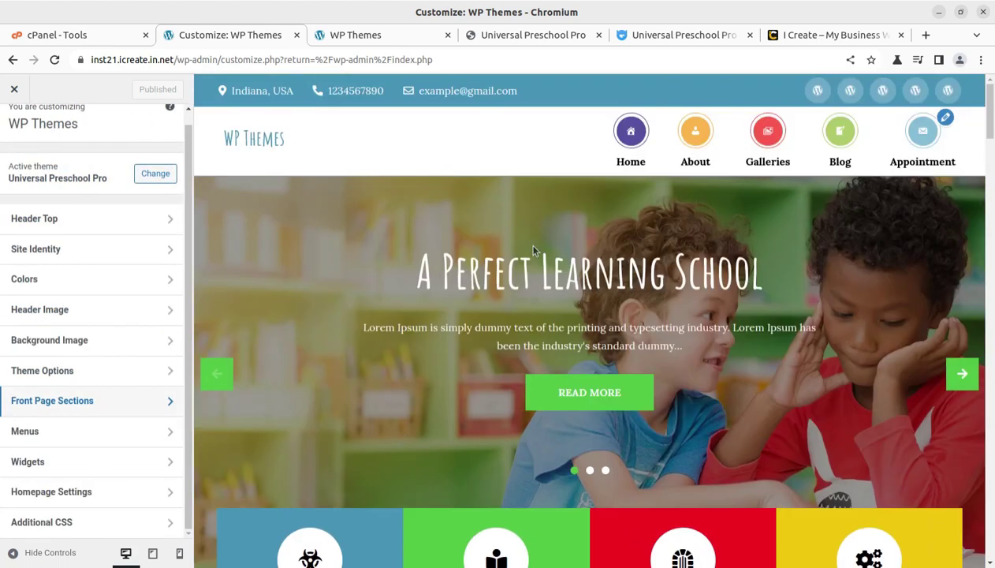
{"action": "scroll", "coordinate": [455, 349], "scroll_direction": "down", "scroll_amount": 8}
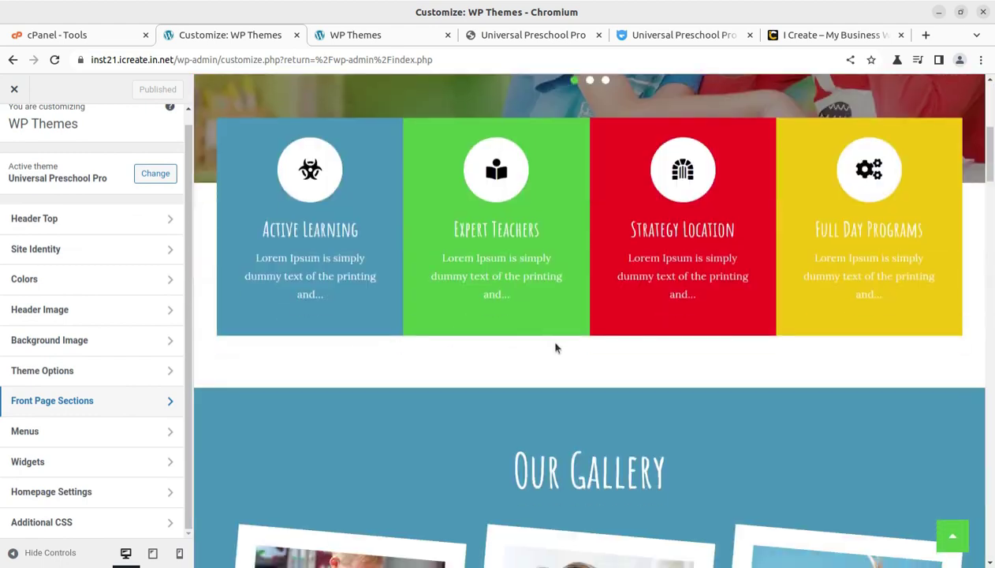
{"action": "scroll", "coordinate": [587, 313], "scroll_direction": "up", "scroll_amount": 5}
{"action": "scroll", "coordinate": [96, 232], "scroll_direction": "up", "scroll_amount": 1}
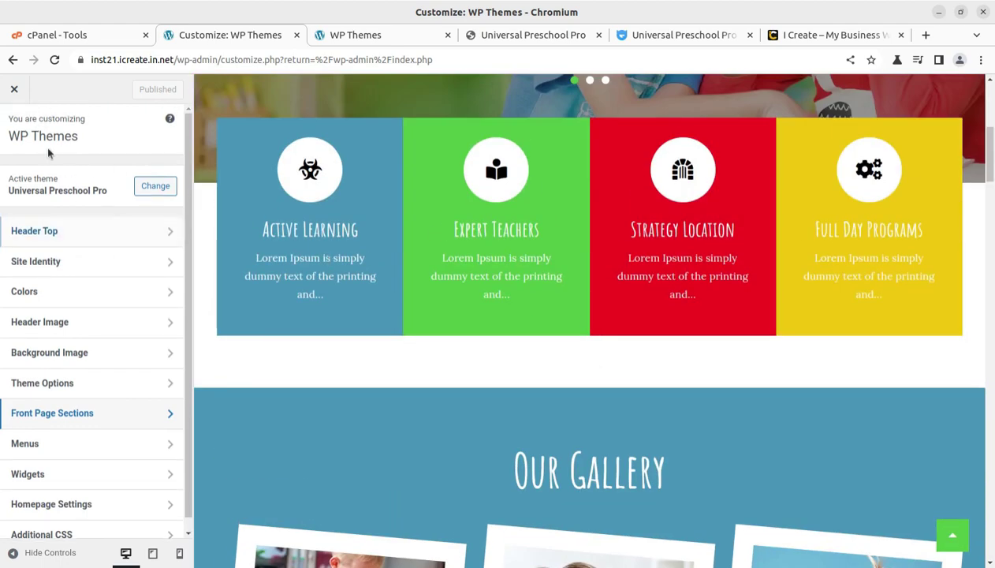
{"action": "left_click", "coordinate": [14, 89]}
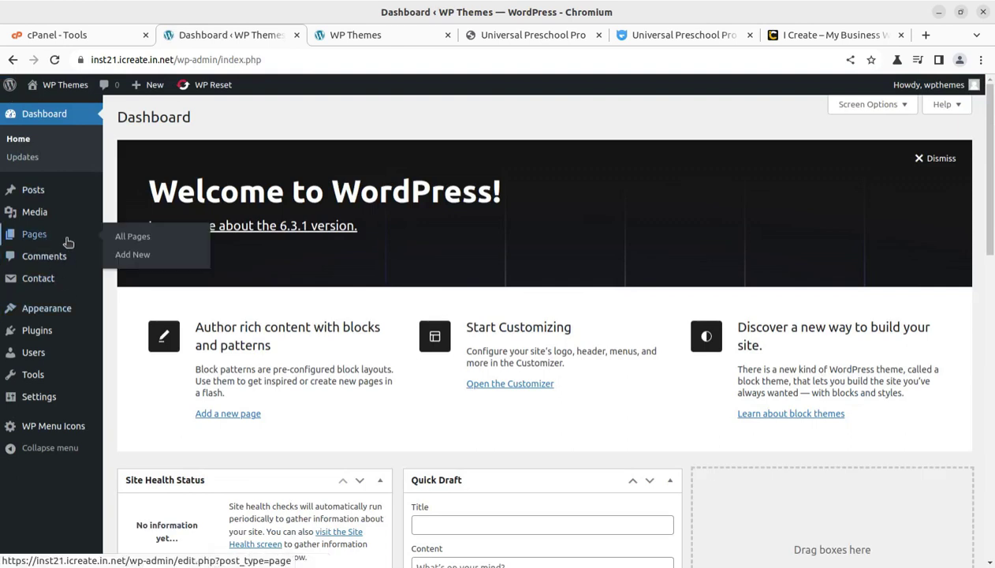
Open the All Pages list in a new tab and look through both pages of the imported page list
{"action": "middle_click", "coordinate": [126, 237]}
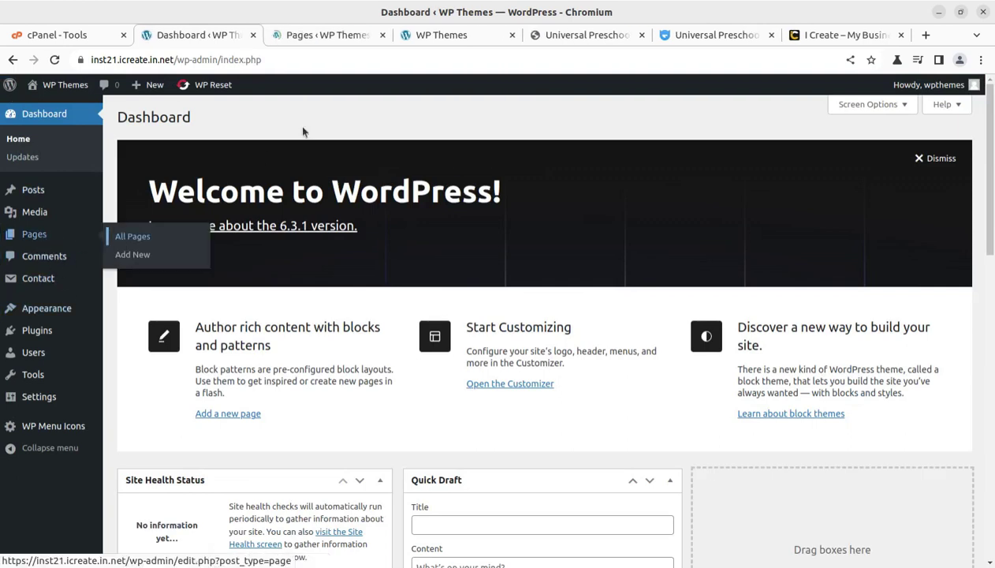
{"action": "left_click", "coordinate": [306, 36]}
{"action": "scroll", "coordinate": [229, 442], "scroll_direction": "down", "scroll_amount": 7}
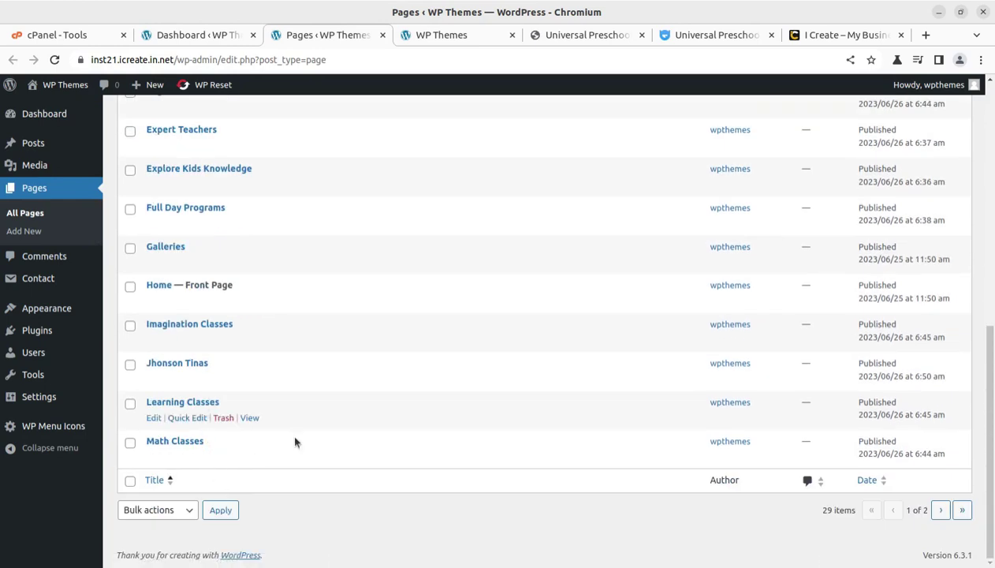
{"action": "left_click", "coordinate": [941, 510]}
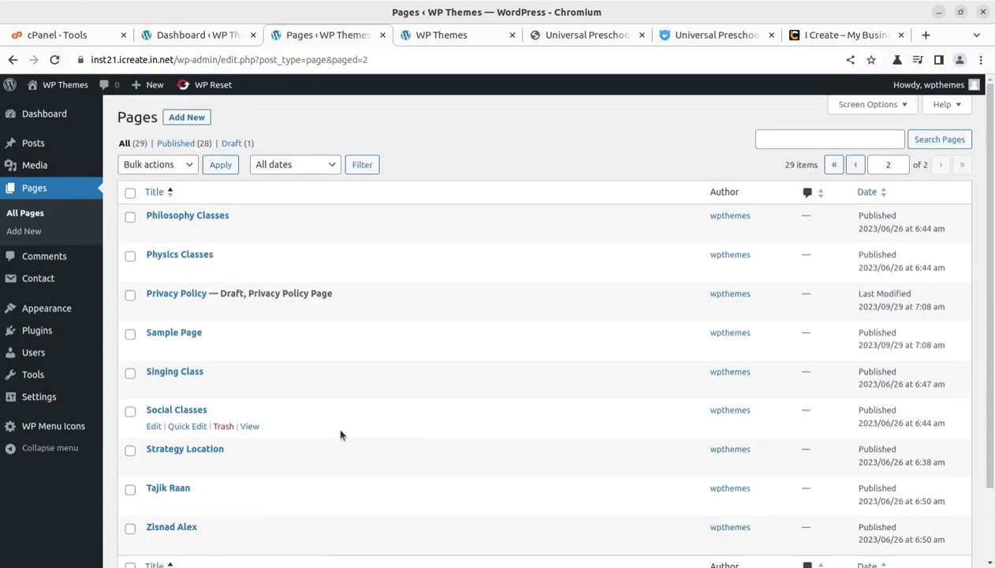
{"action": "scroll", "coordinate": [234, 364], "scroll_direction": "down", "scroll_amount": 2}
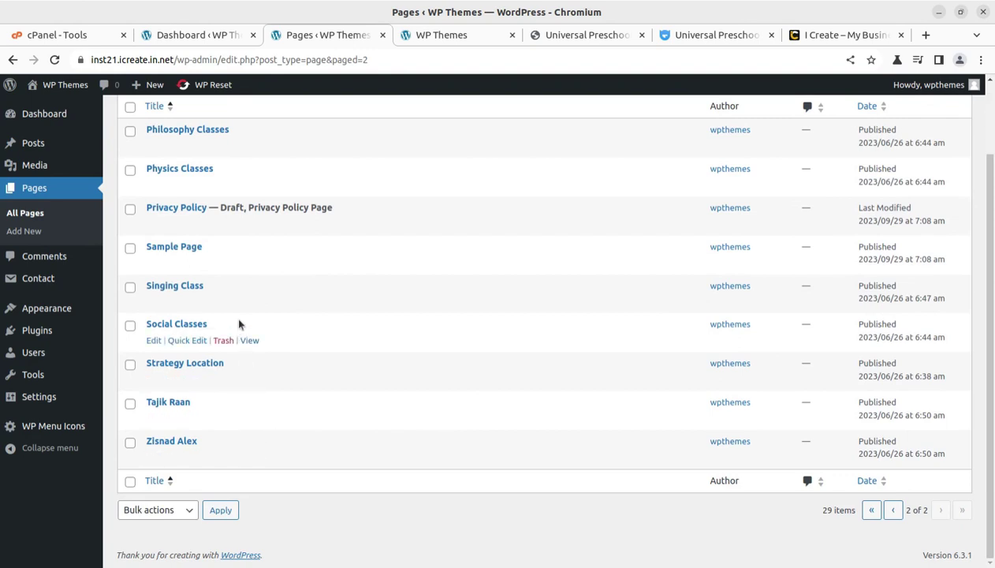
{"action": "left_click", "coordinate": [892, 510]}
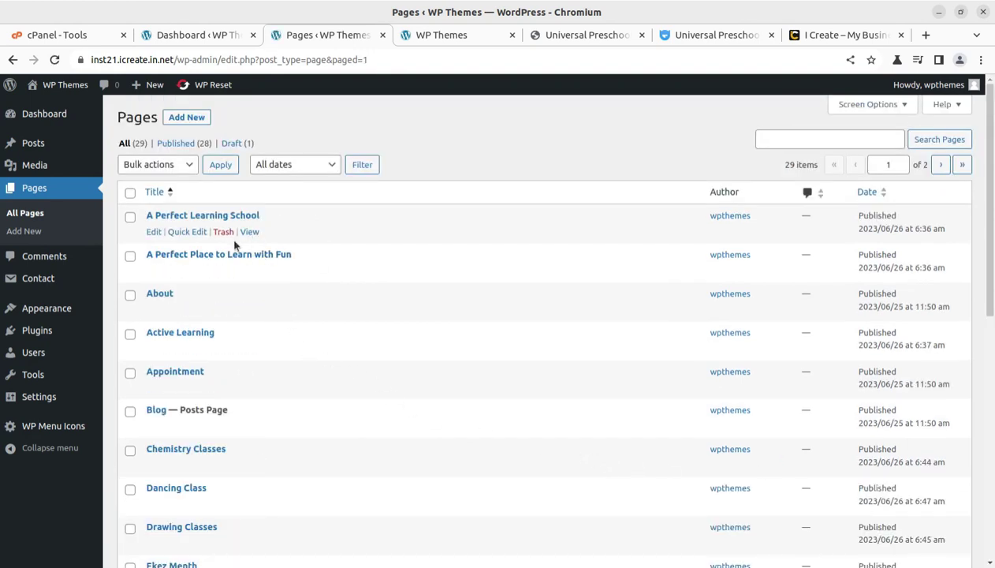
{"action": "scroll", "coordinate": [233, 283], "scroll_direction": "down", "scroll_amount": 2}
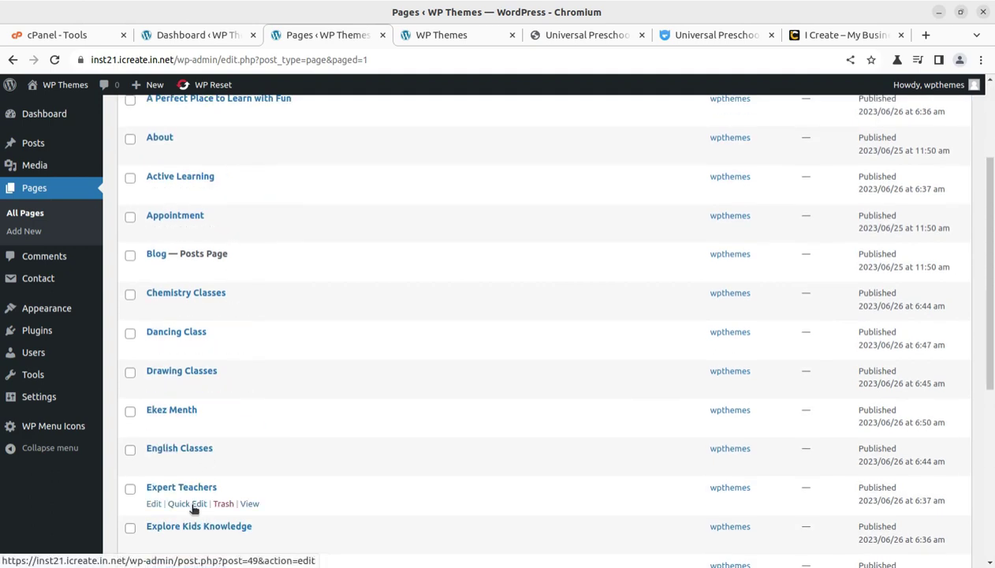
{"action": "scroll", "coordinate": [260, 348], "scroll_direction": "up", "scroll_amount": 2}
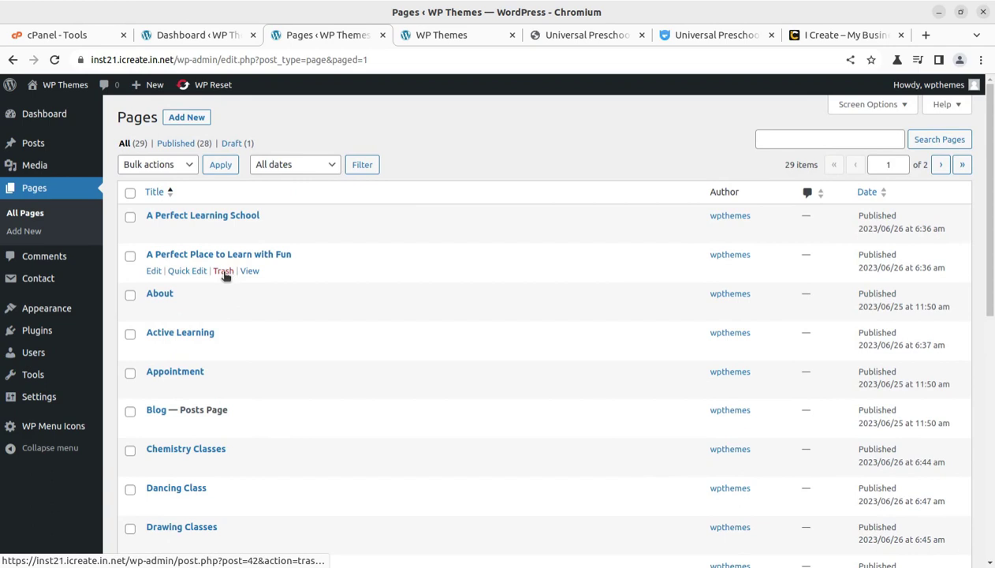
Open the page "A Perfect Place to Learn with Fun" in the editor, examine its content, and return to the page list
{"action": "left_click", "coordinate": [153, 270]}
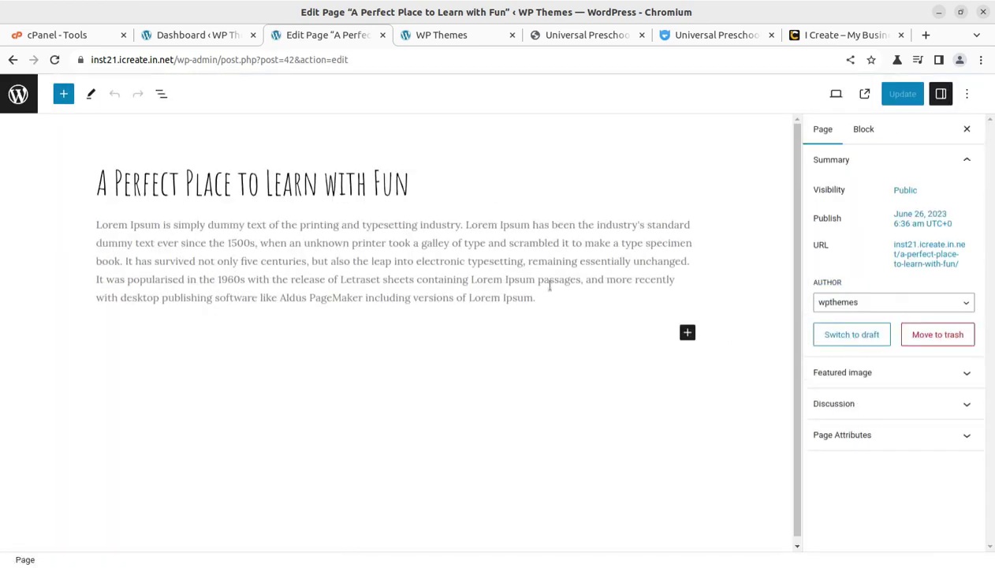
{"action": "scroll", "coordinate": [582, 291], "scroll_direction": "down", "scroll_amount": 1}
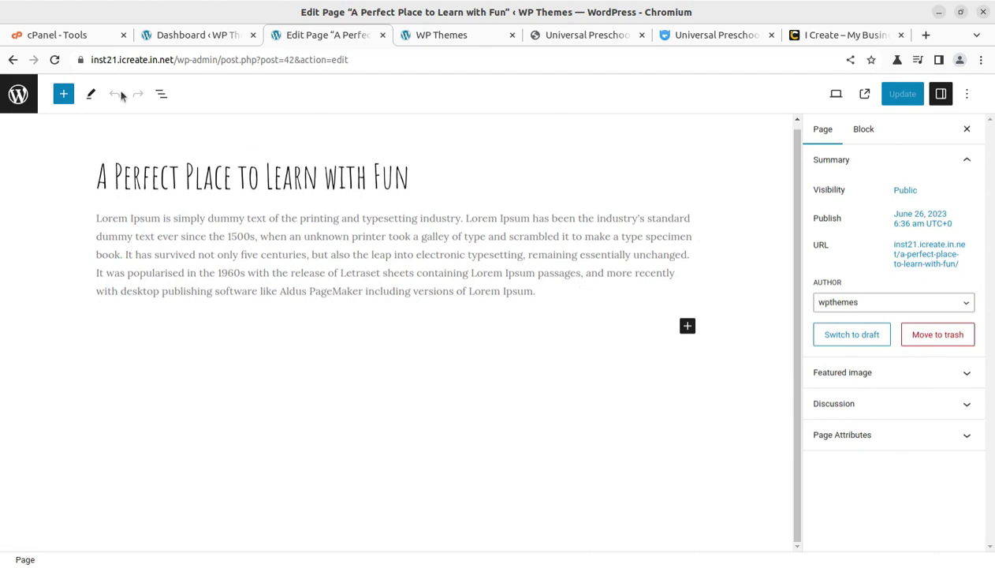
{"action": "left_click", "coordinate": [13, 61]}
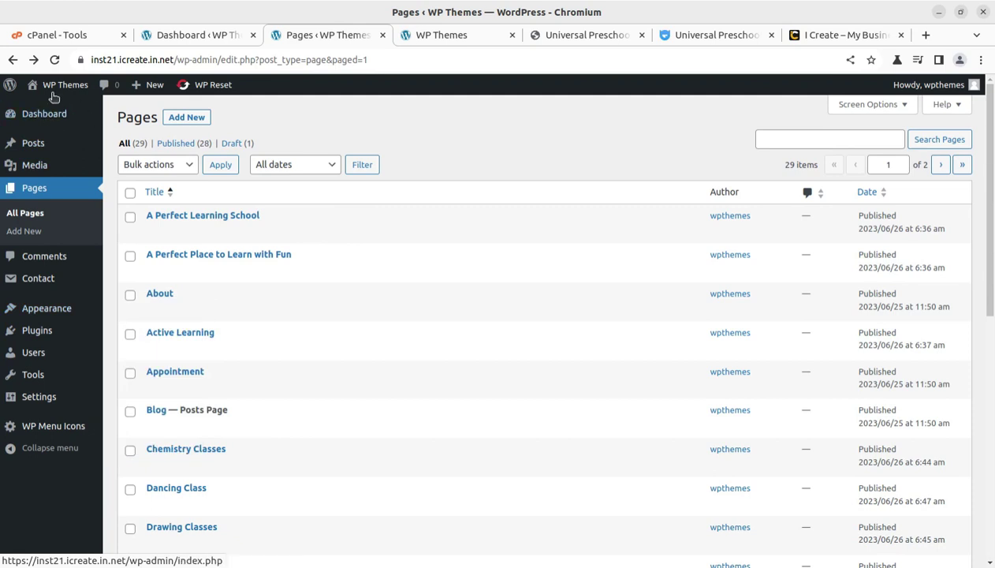
Return to the Dashboard and open the live WP Themes site in a new tab to view its home page
{"action": "left_click", "coordinate": [33, 116]}
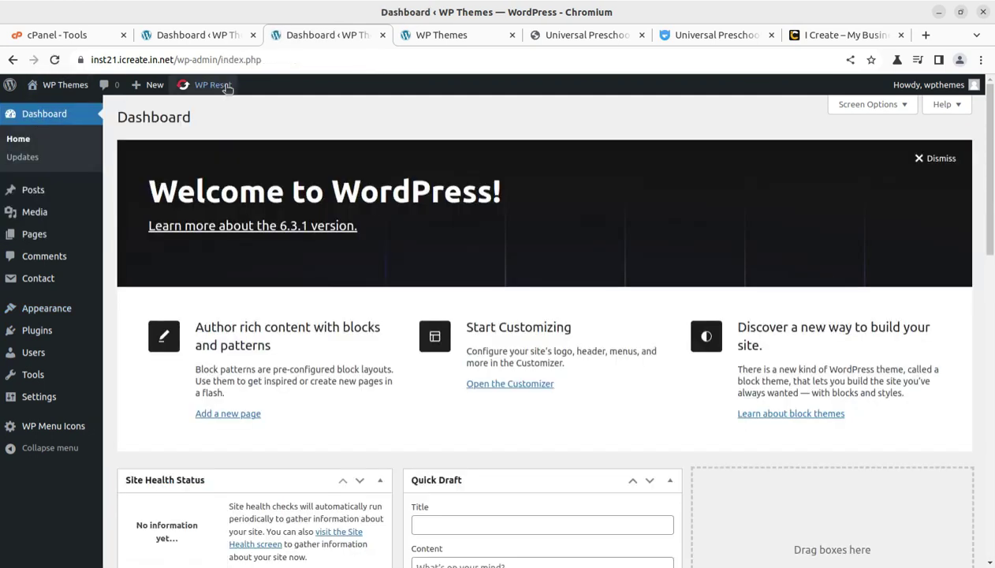
{"action": "mouse_move", "coordinate": [44, 86]}
{"action": "middle_click", "coordinate": [44, 108]}
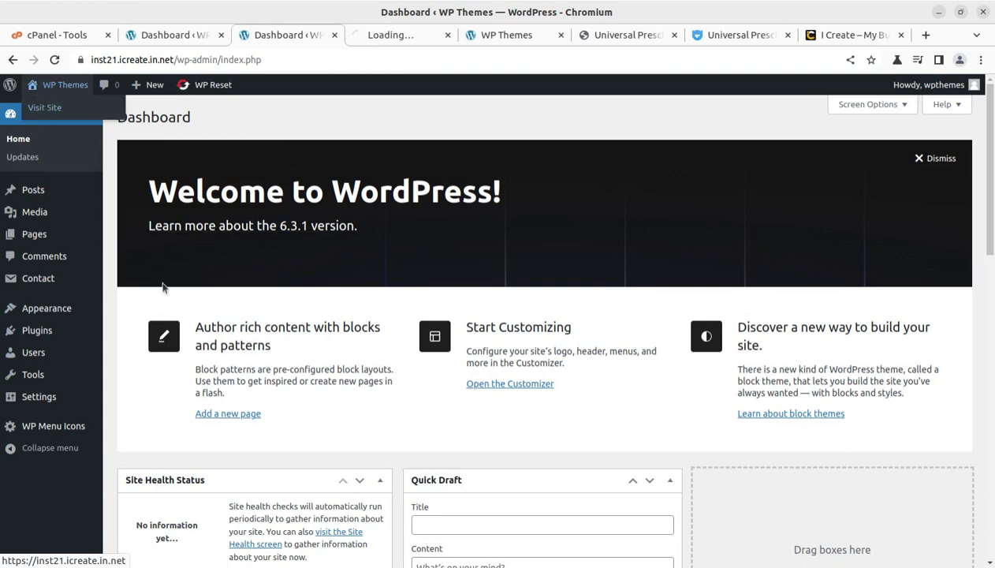
{"action": "left_click", "coordinate": [384, 37]}
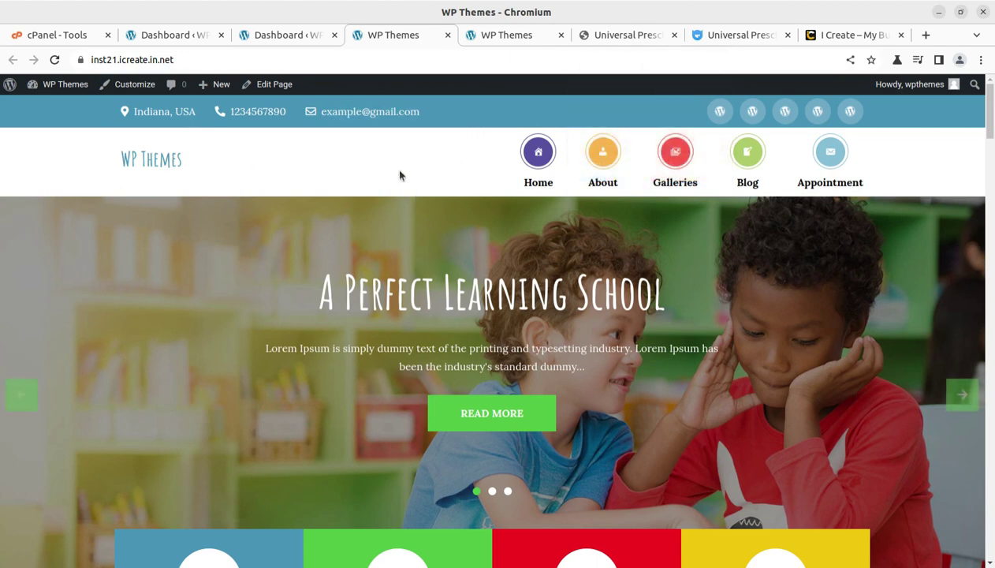
Look over the Universal Preschool Pro product page on MonsterONE, and switch to the I Create website
{"action": "left_click", "coordinate": [265, 37]}
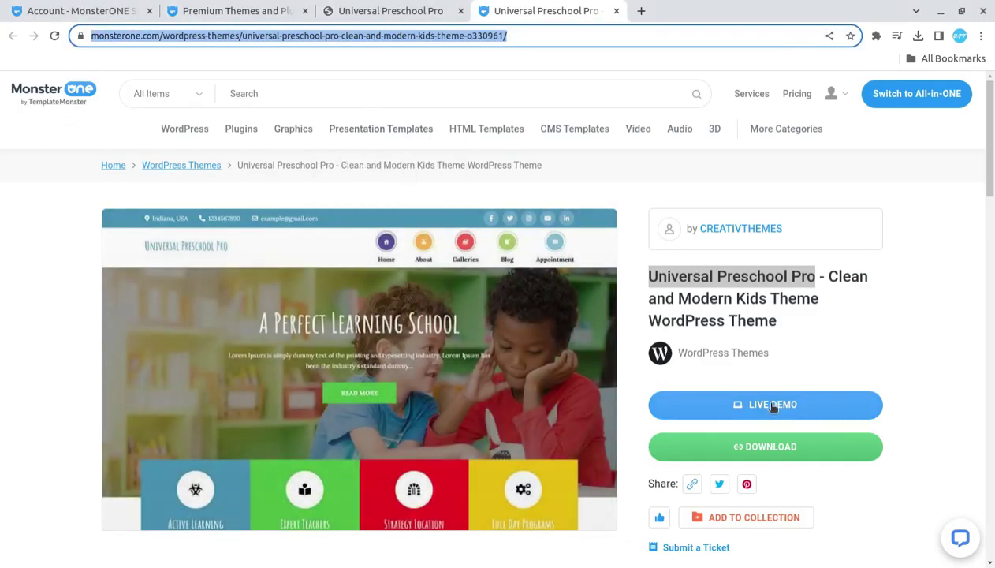
{"action": "scroll", "coordinate": [770, 402], "scroll_direction": "down", "scroll_amount": 2}
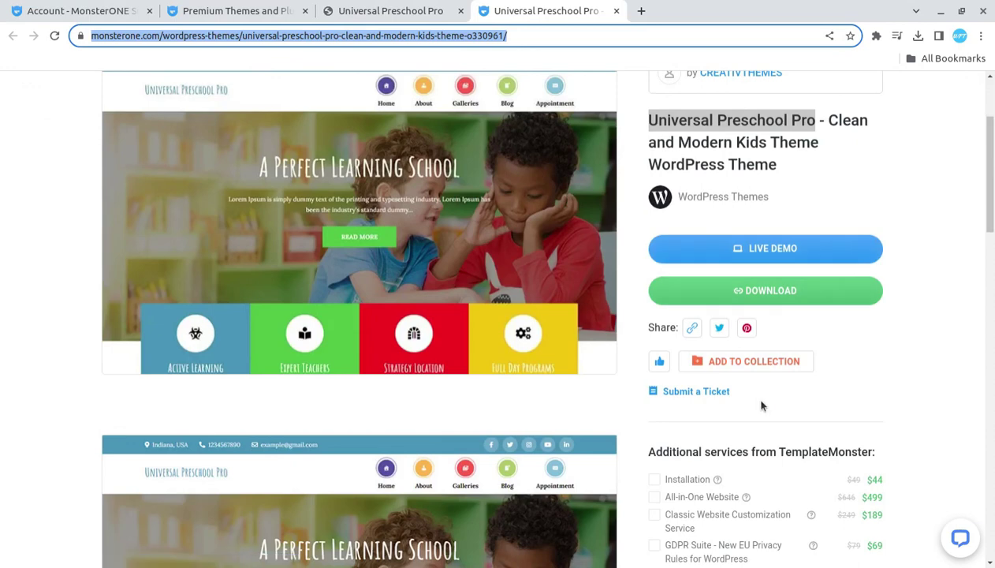
{"action": "scroll", "coordinate": [762, 405], "scroll_direction": "up", "scroll_amount": 2}
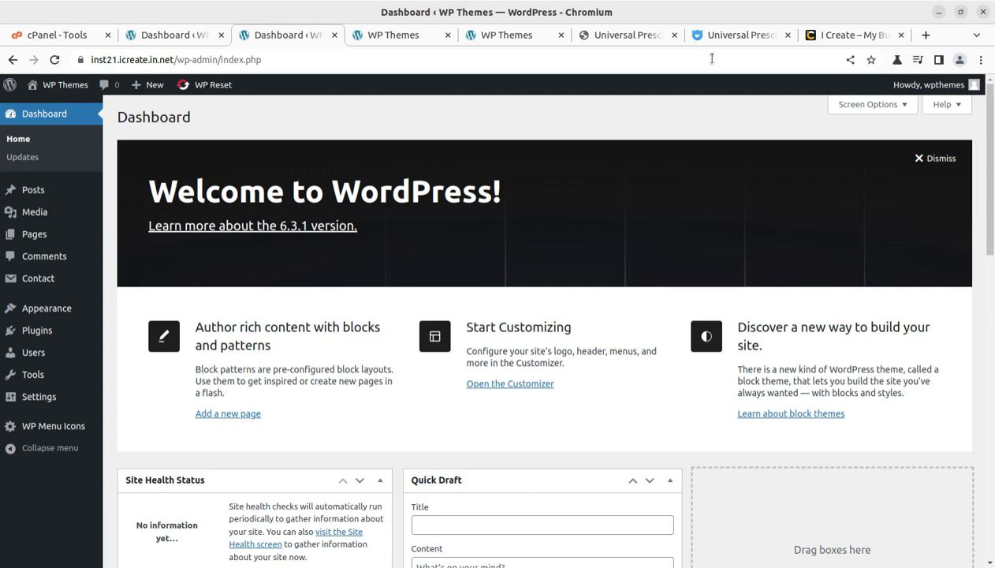
{"action": "left_click", "coordinate": [855, 36]}
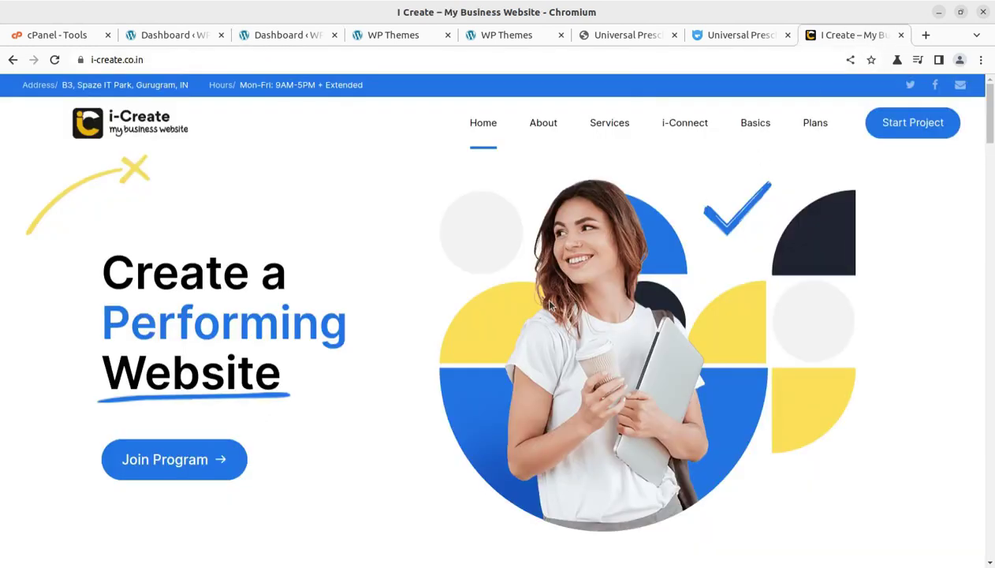